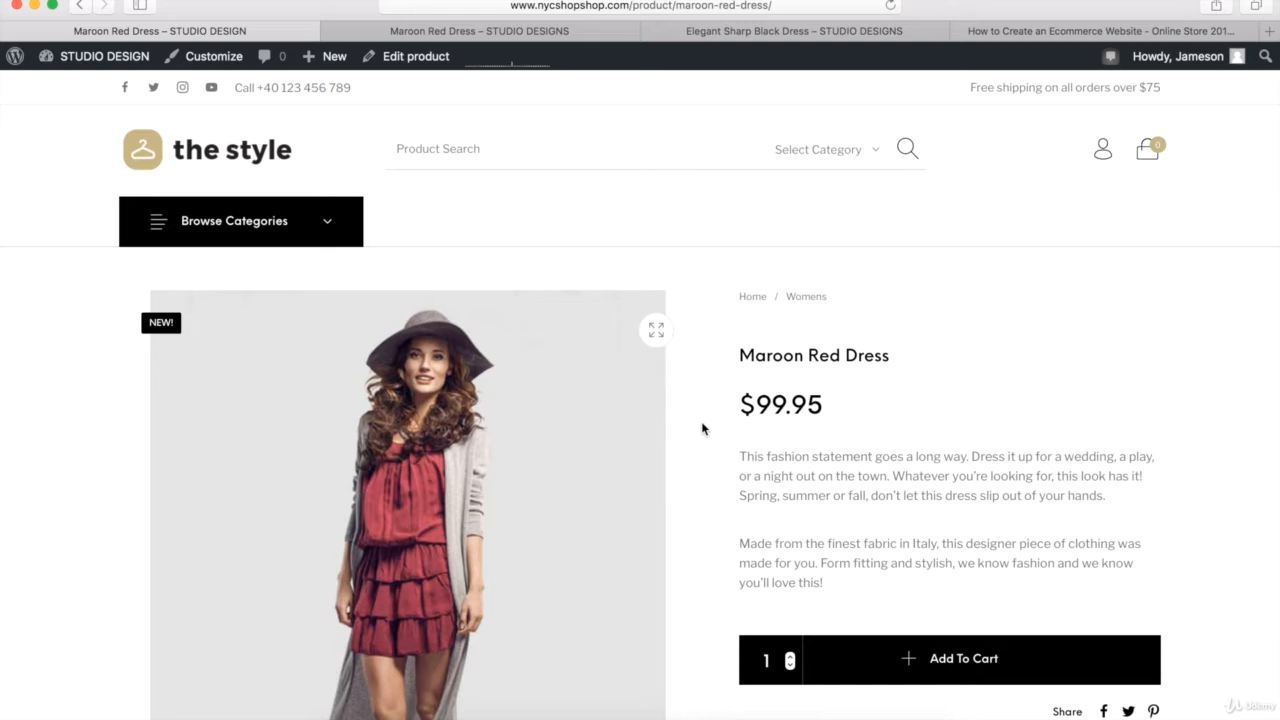
- Examine the Elegant Sharp Black Dress product page, including its size and color choices
left_click(707, 35)
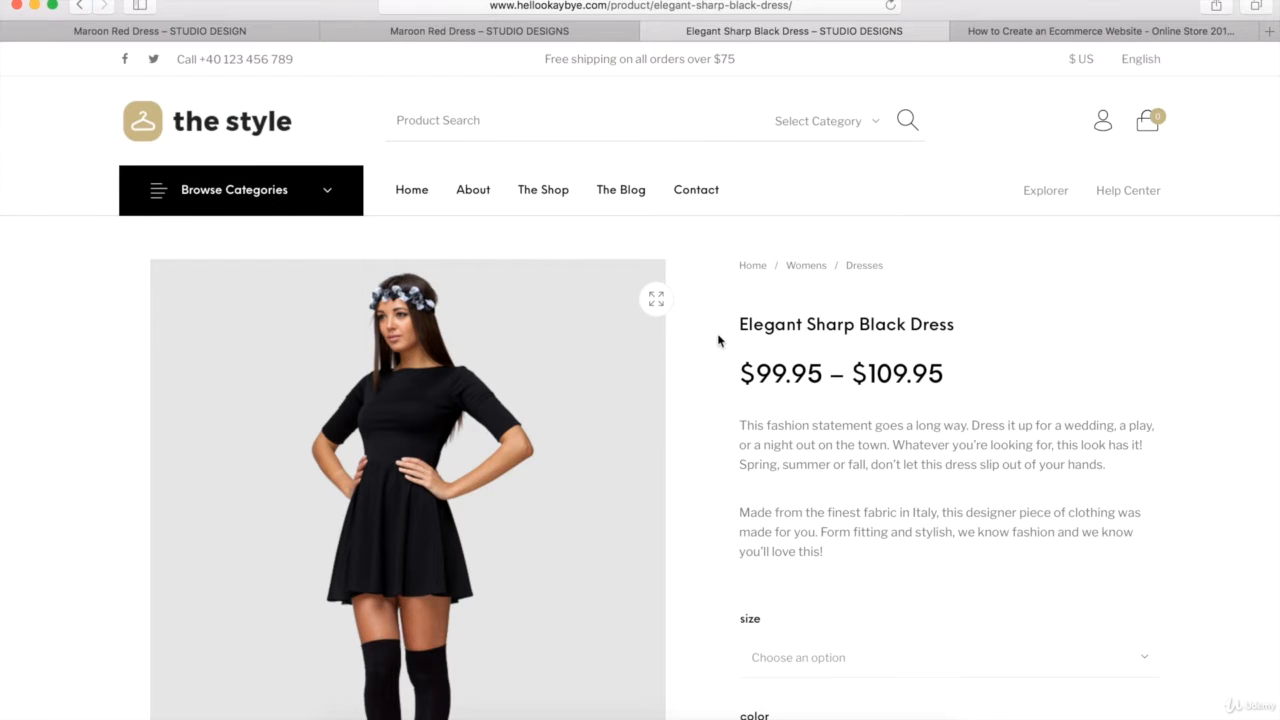
scroll(702, 500, "down", 3)
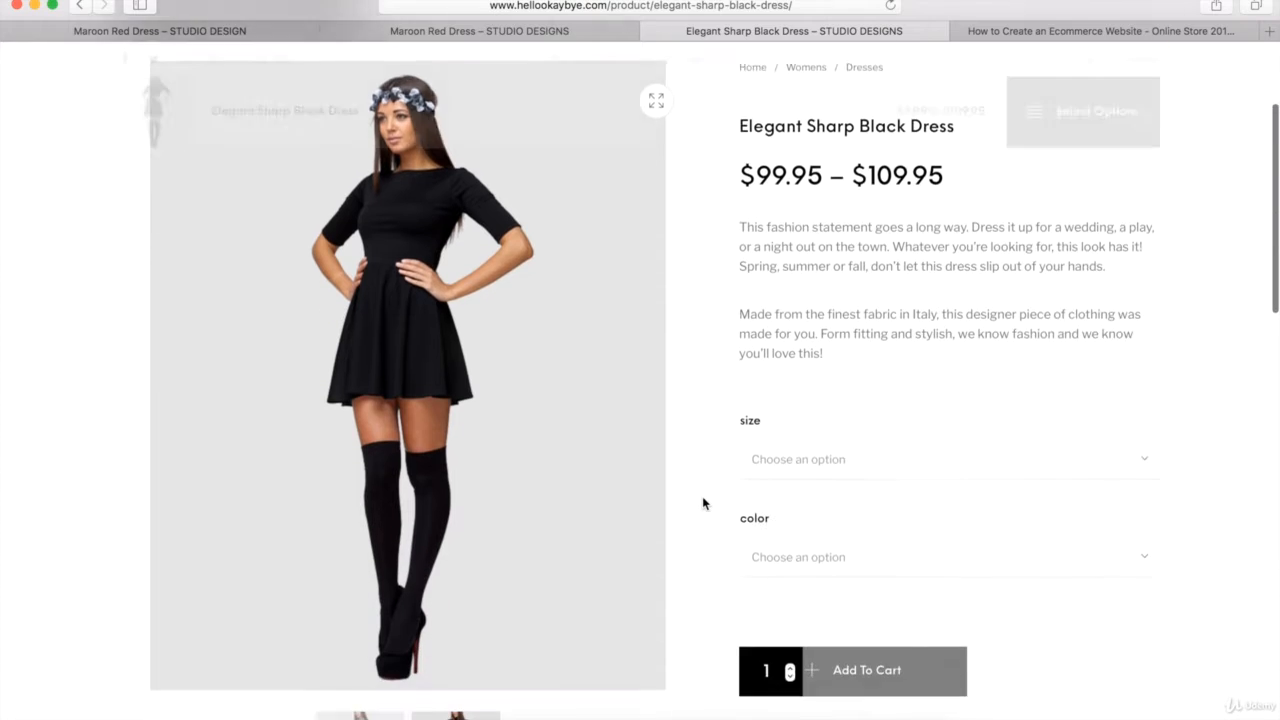
scroll(702, 504, "down", 1)
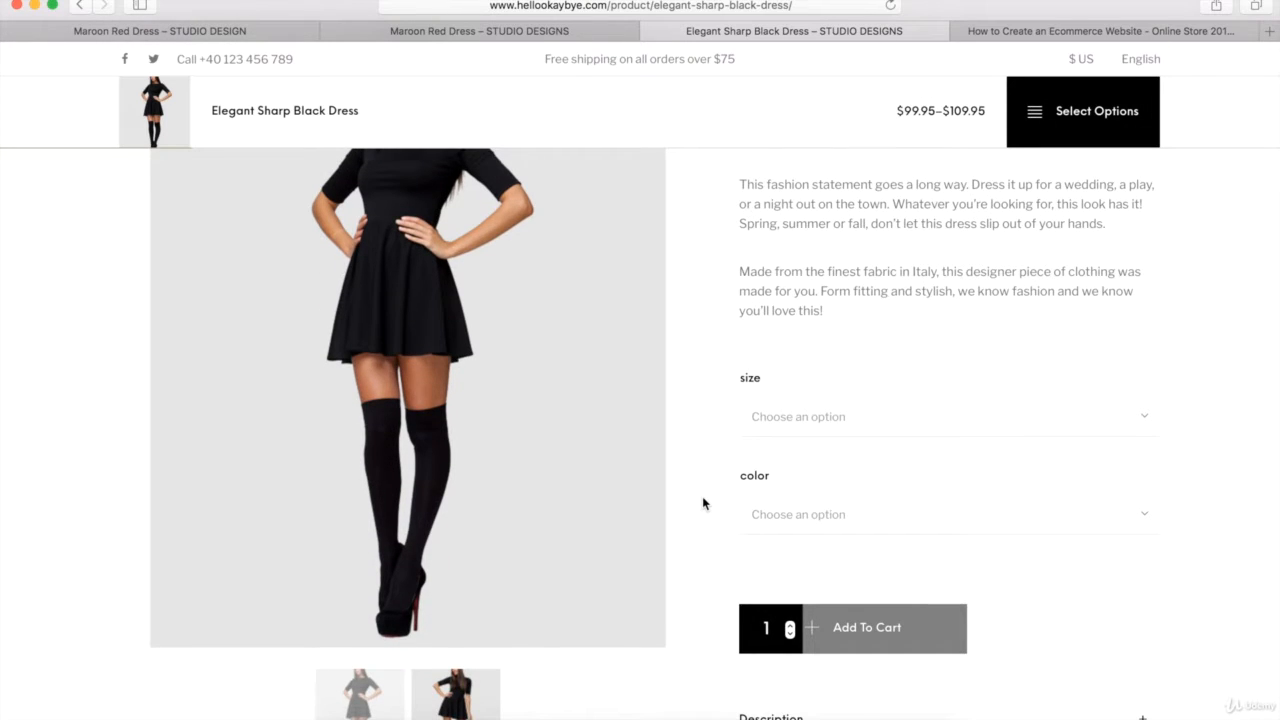
left_click(780, 421)
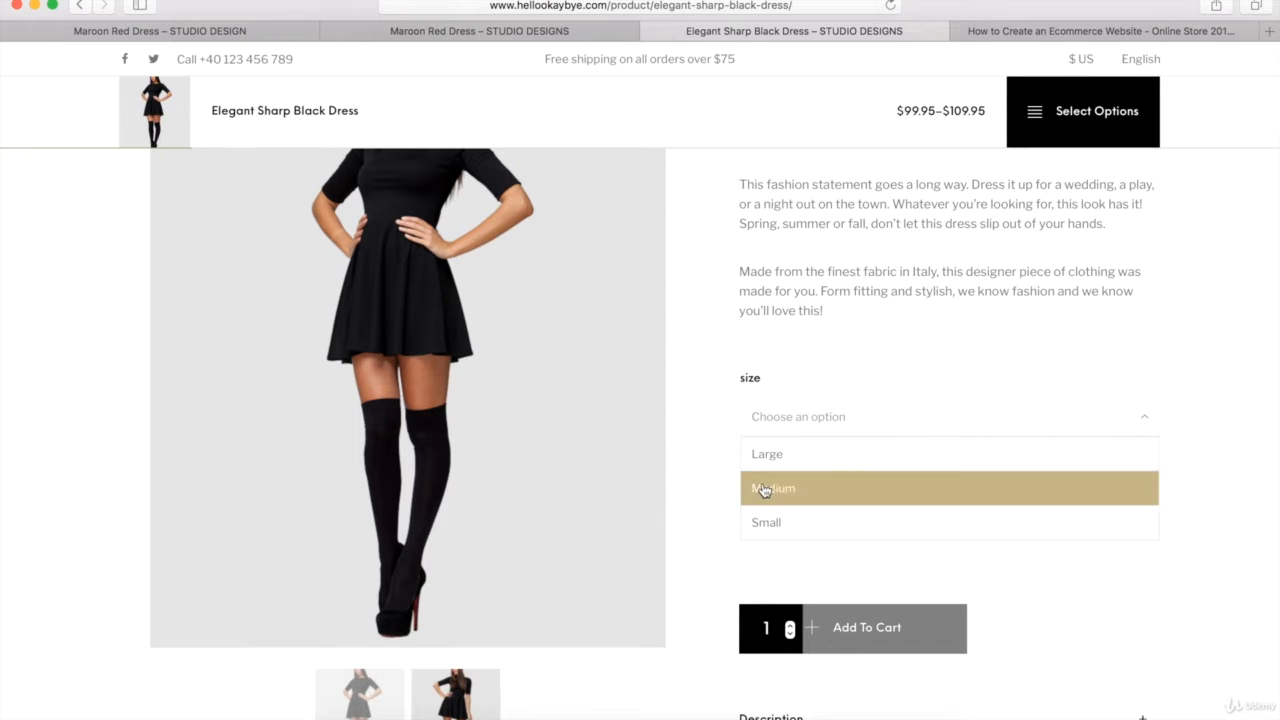
left_click(712, 506)
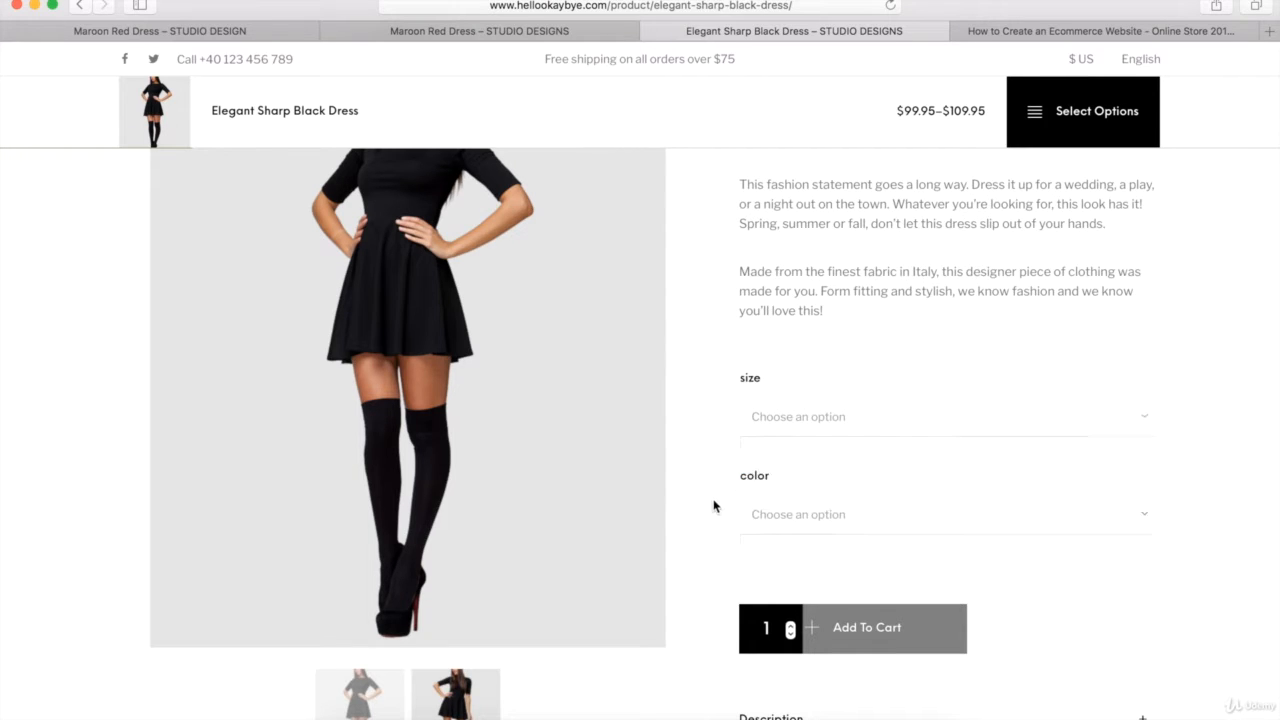
left_click(773, 515)
left_click(697, 567)
scroll(708, 475, "up", 3)
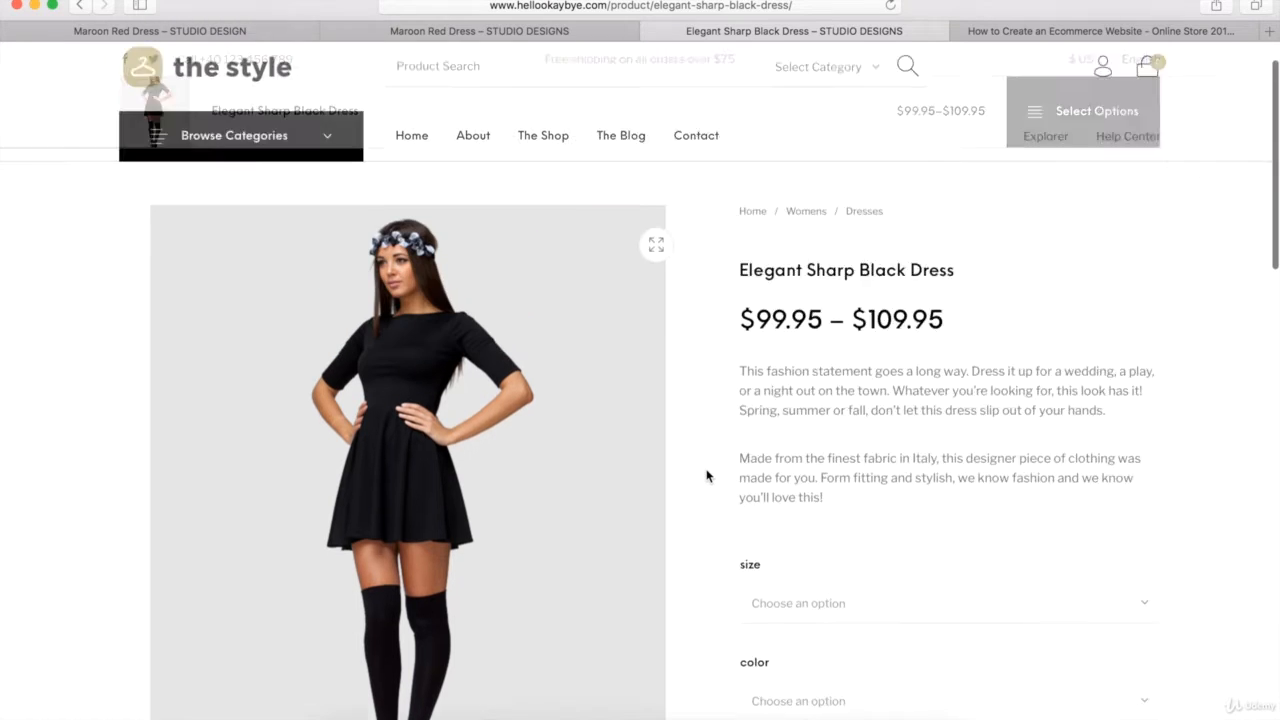
scroll(708, 476, "up", 1)
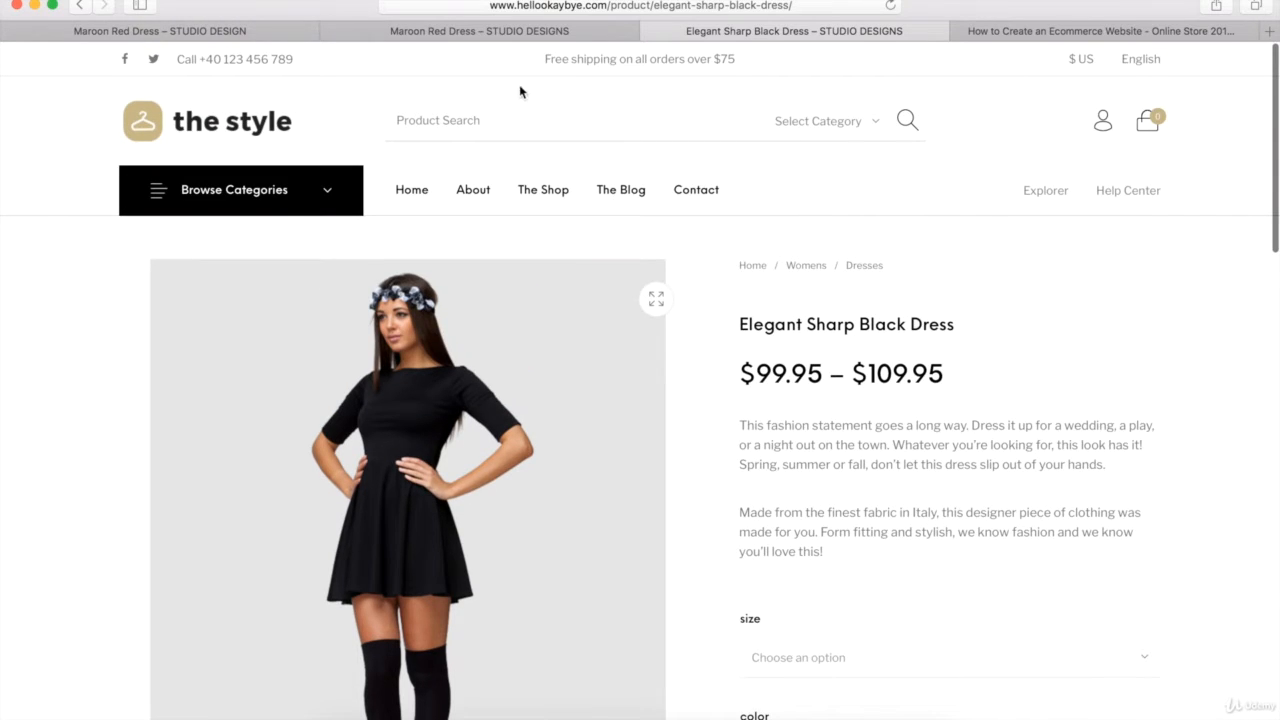
- Return to the Maroon Red Dress page and start creating a new product from there
left_click(248, 31)
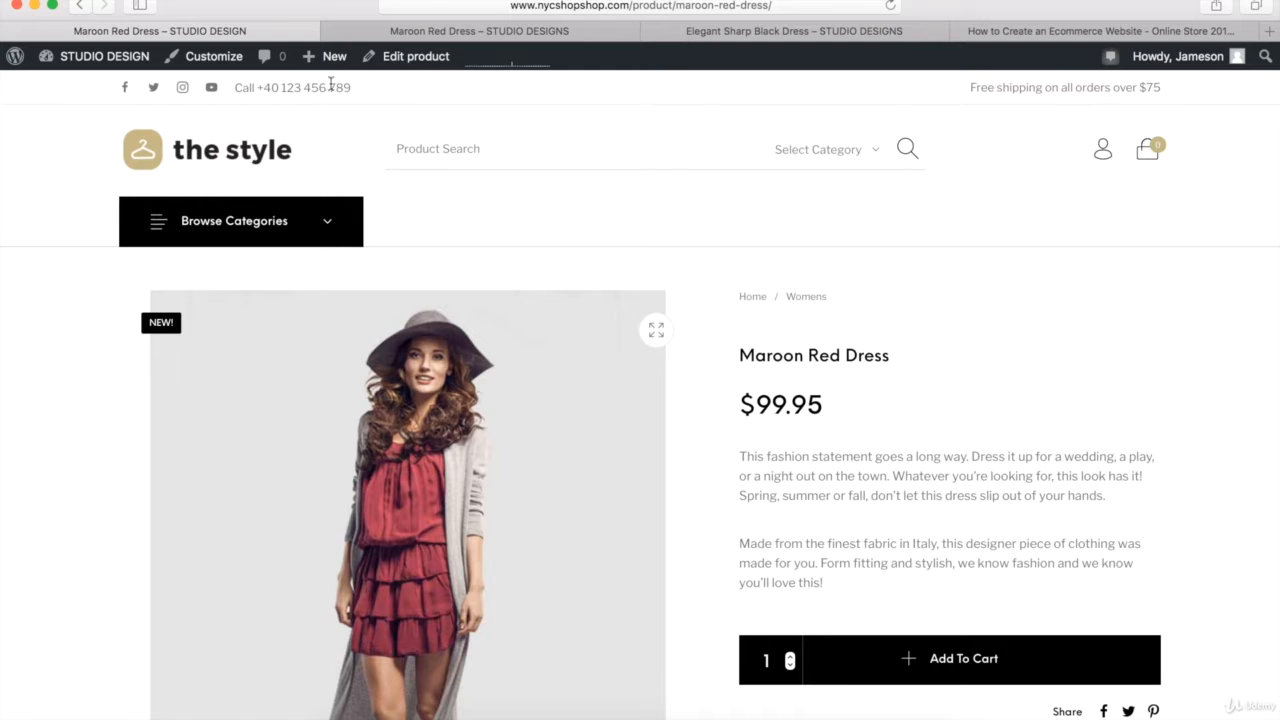
mouse_move(322, 70)
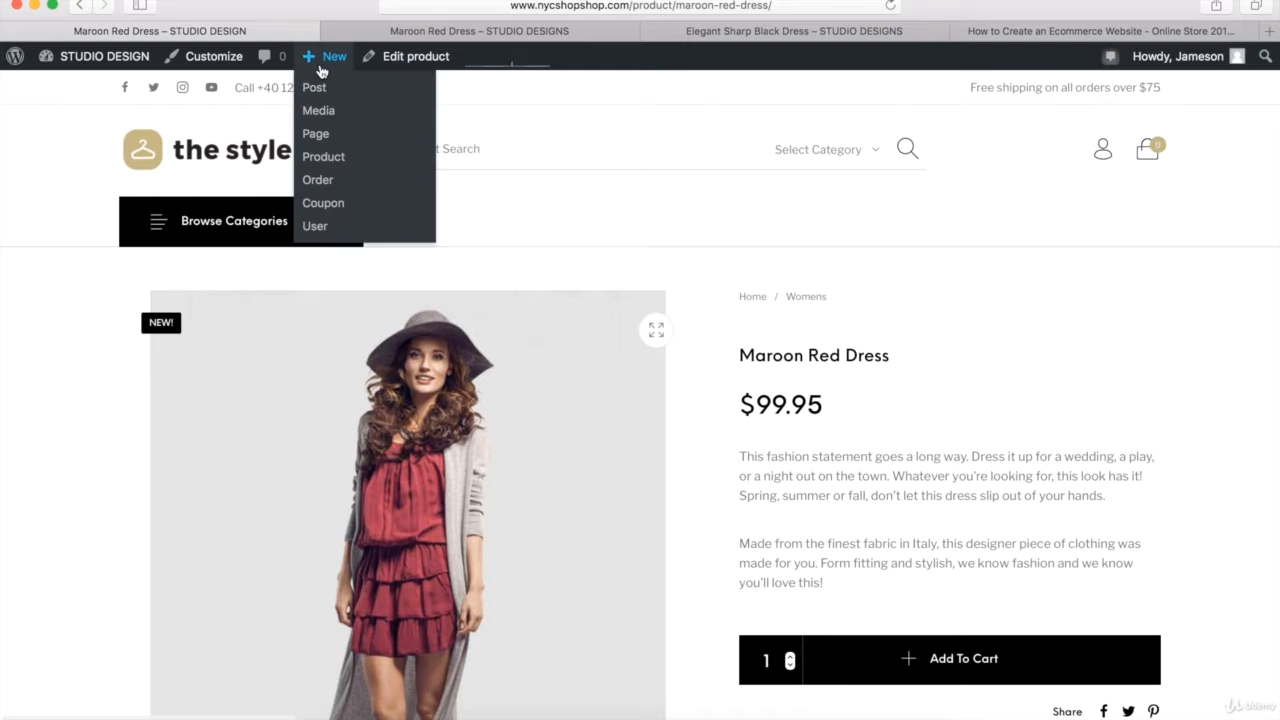
left_click(323, 158)
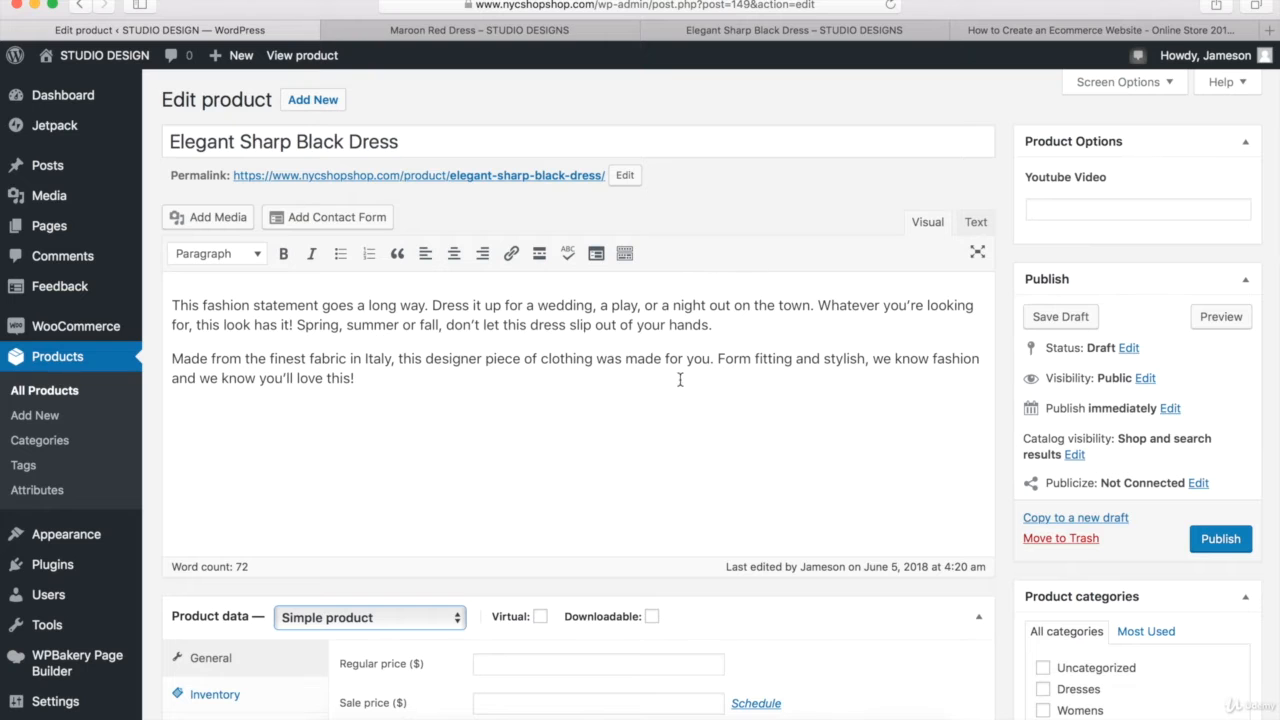
- Review the Elegant Sharp Black Dress draft, from its description and product data to its tags, product image and gallery
scroll(730, 359, "down", 10)
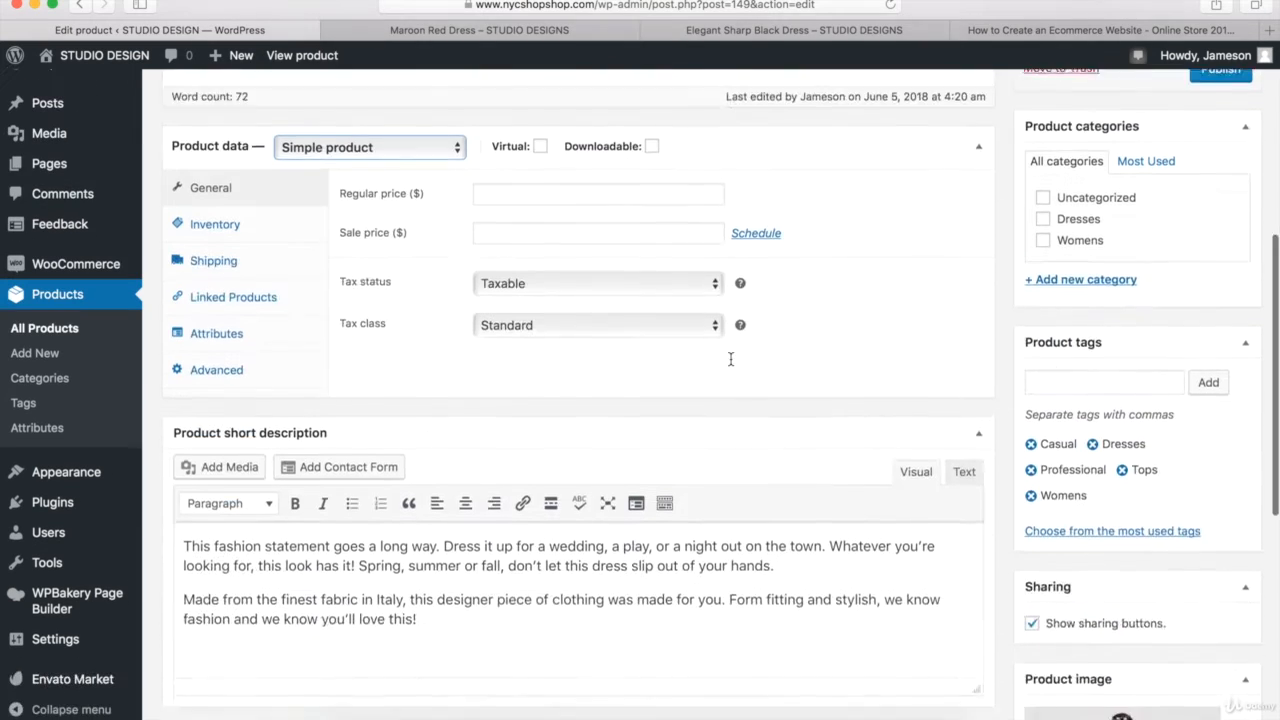
scroll(760, 375, "down", 1)
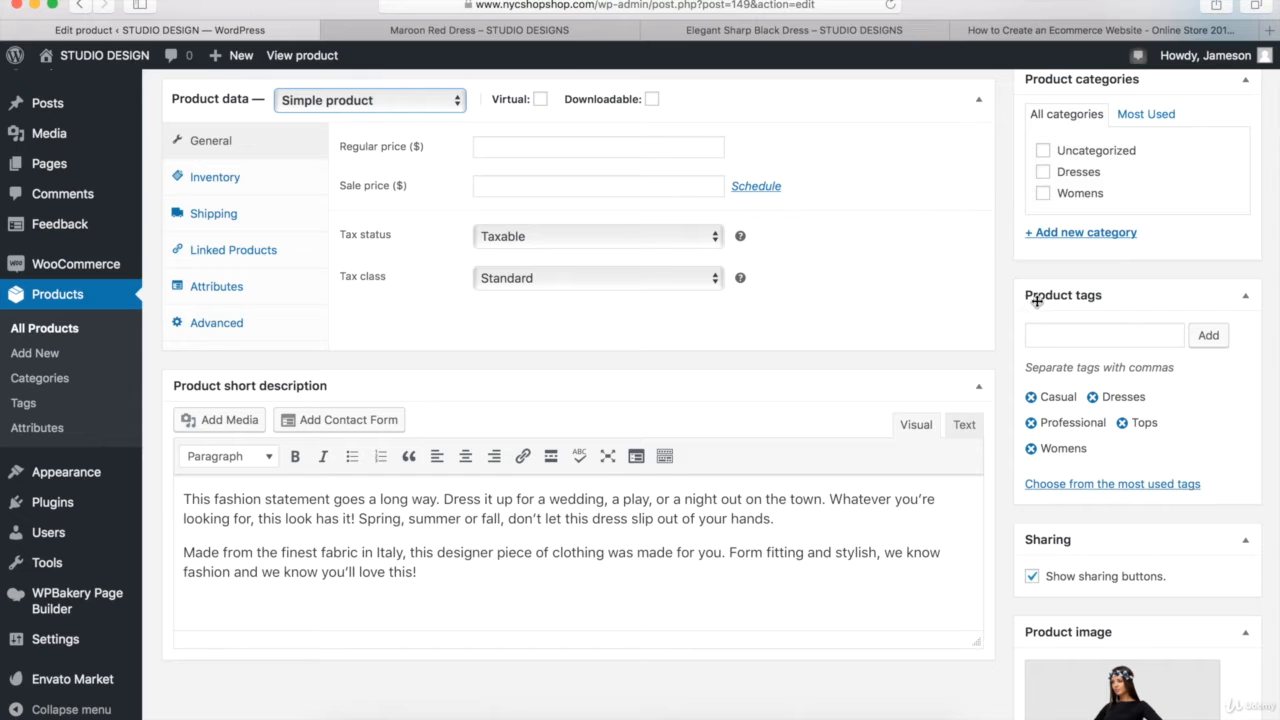
scroll(1007, 472, "down", 5)
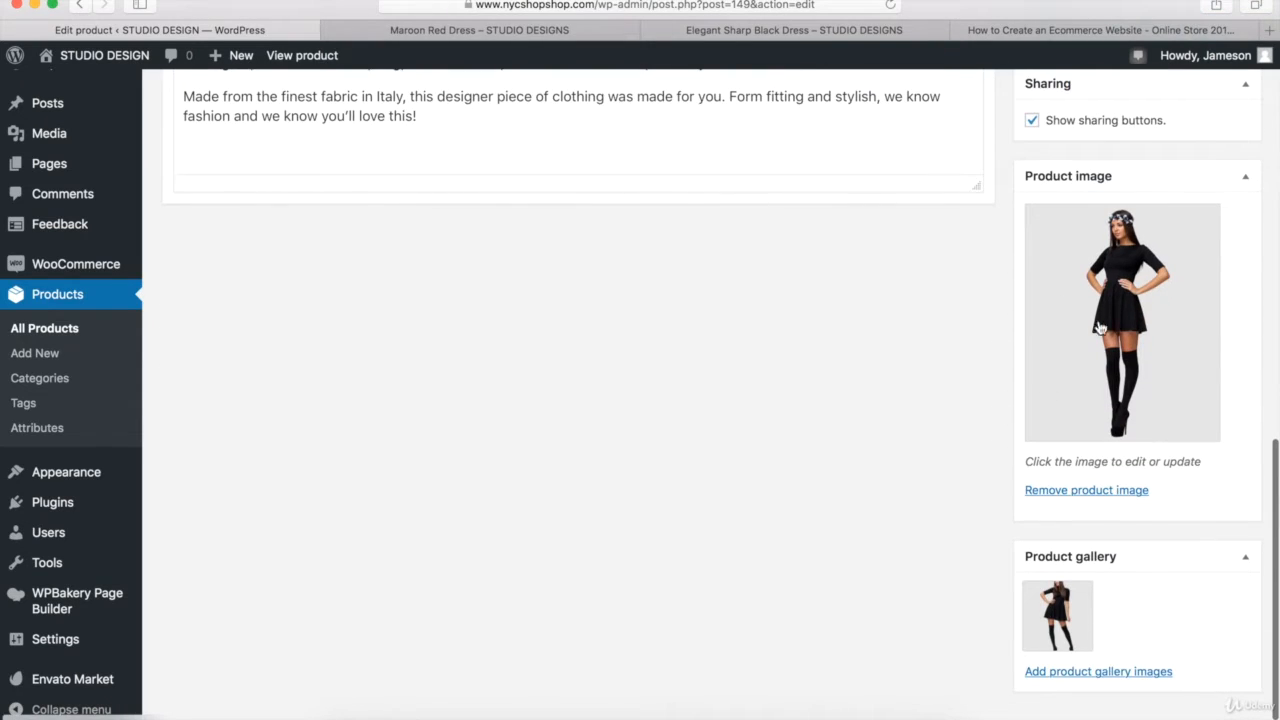
mouse_move(1057, 612)
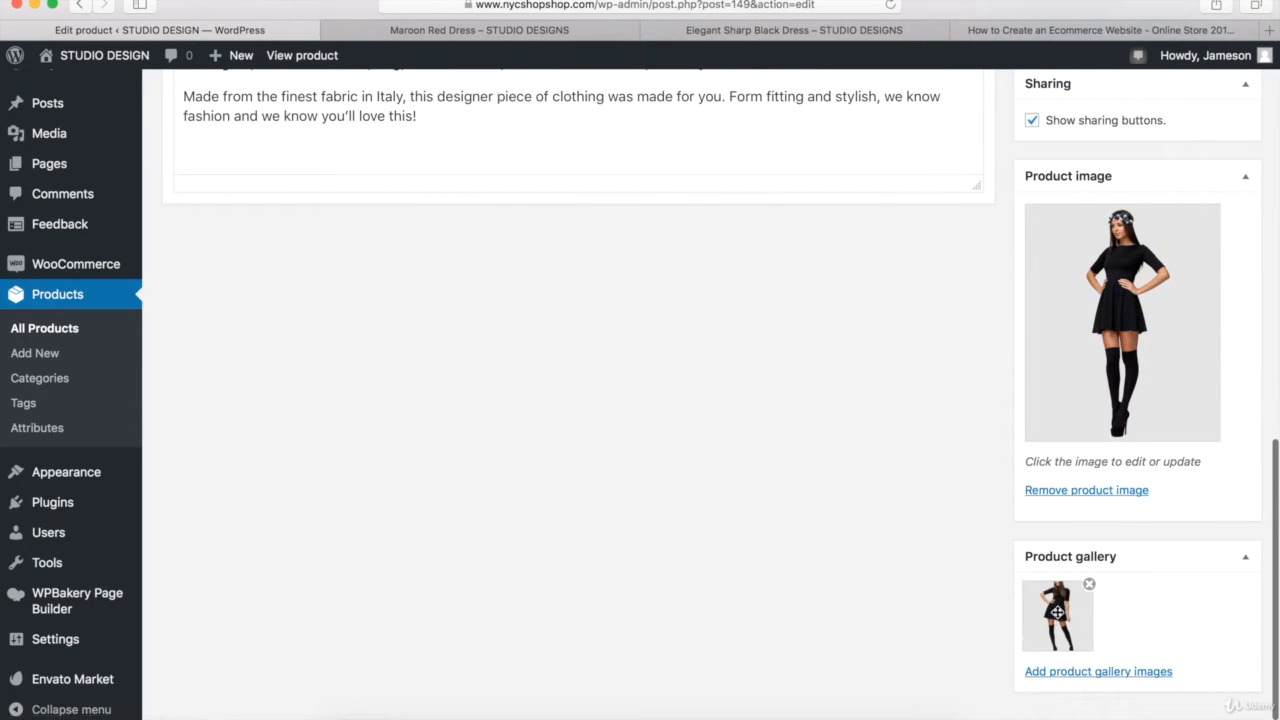
scroll(991, 514, "up", 3)
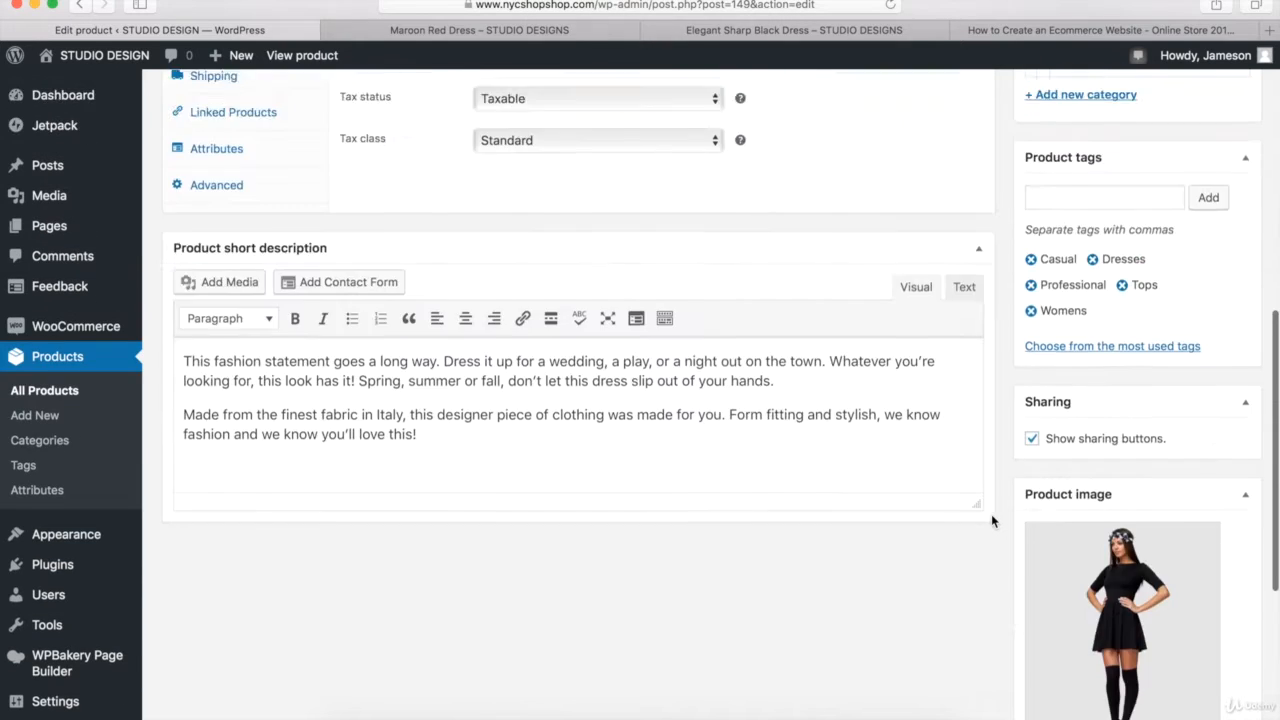
scroll(991, 514, "up", 8)
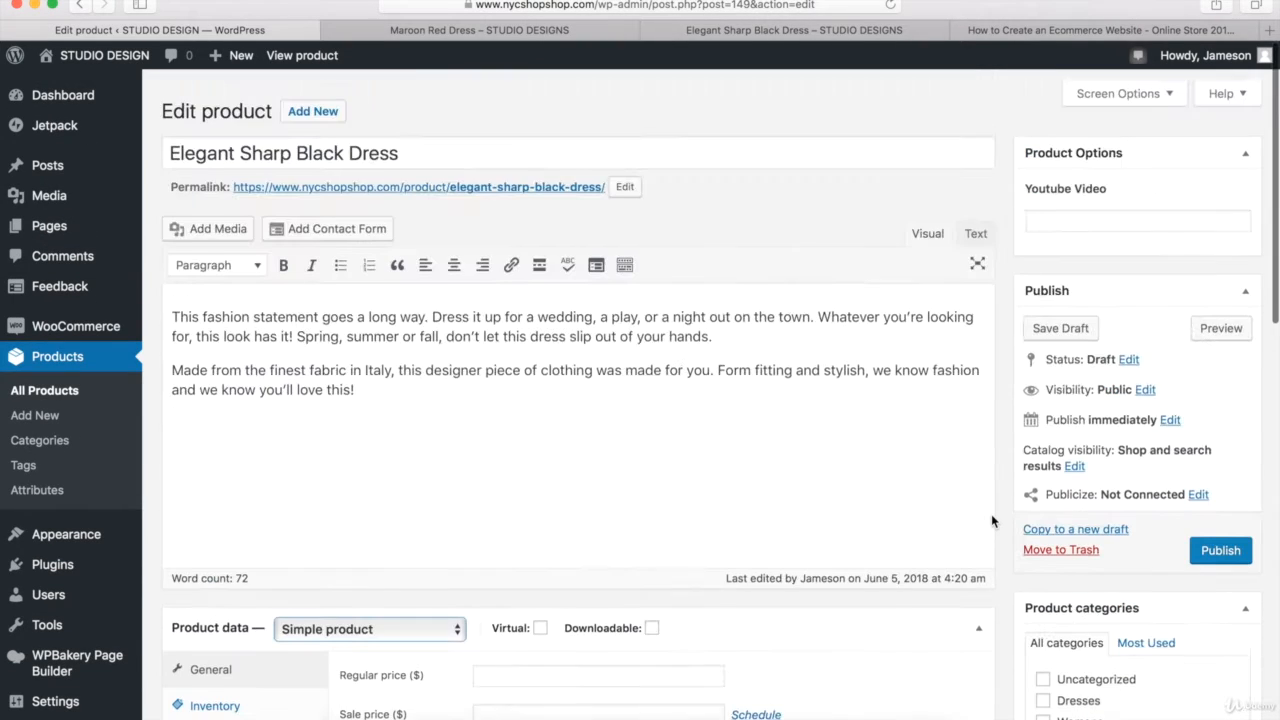
scroll(991, 514, "down", 1)
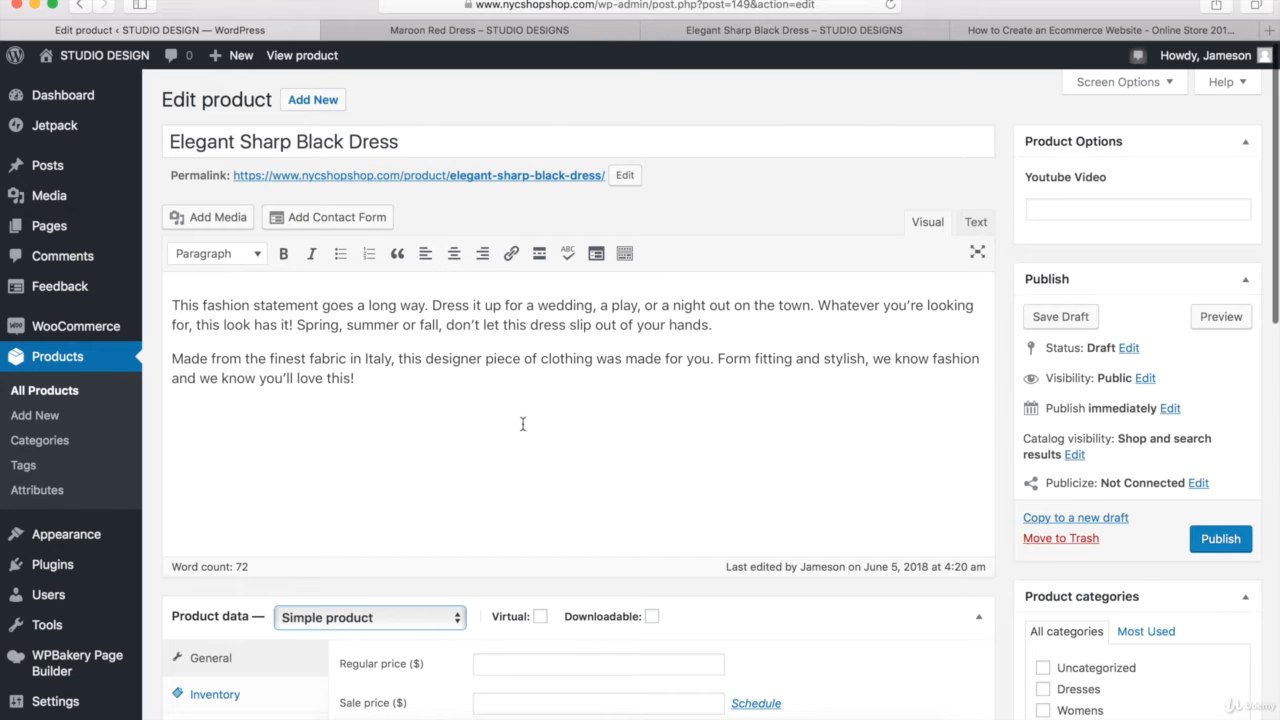
- Set the product type of the Elegant Sharp Black Dress to Variable product
scroll(521, 424, "down", 6)
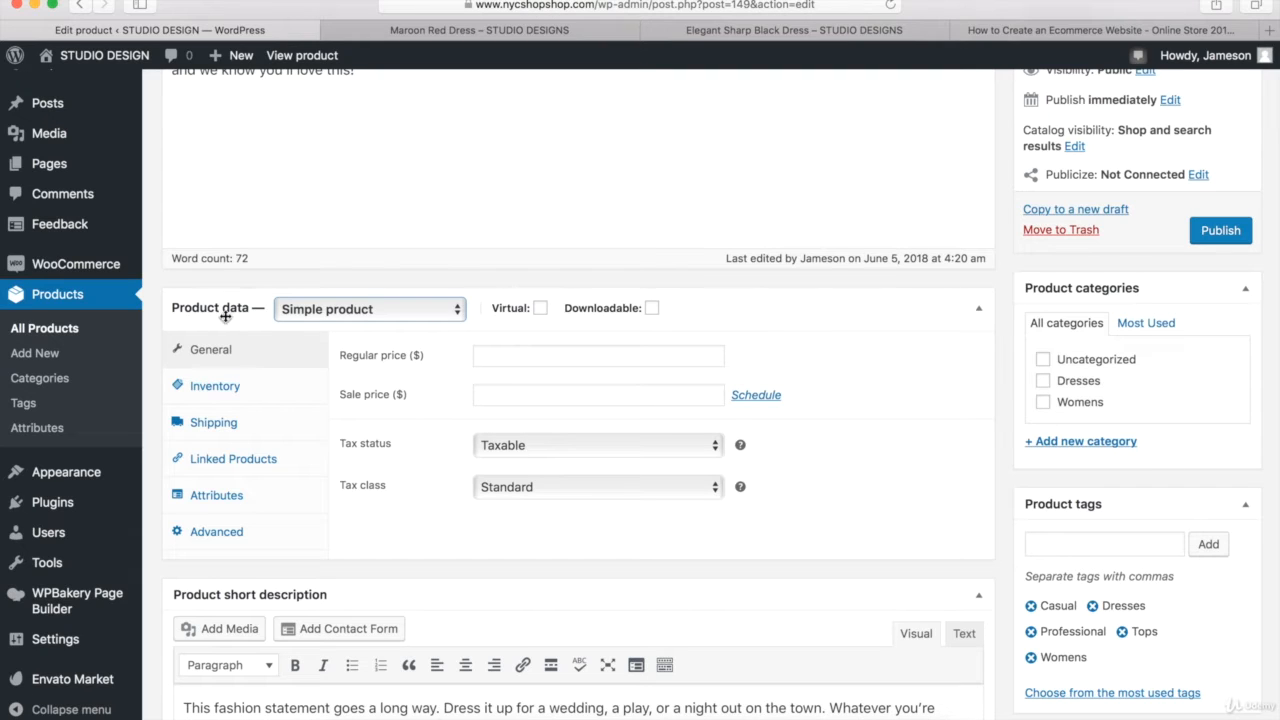
left_click(322, 310)
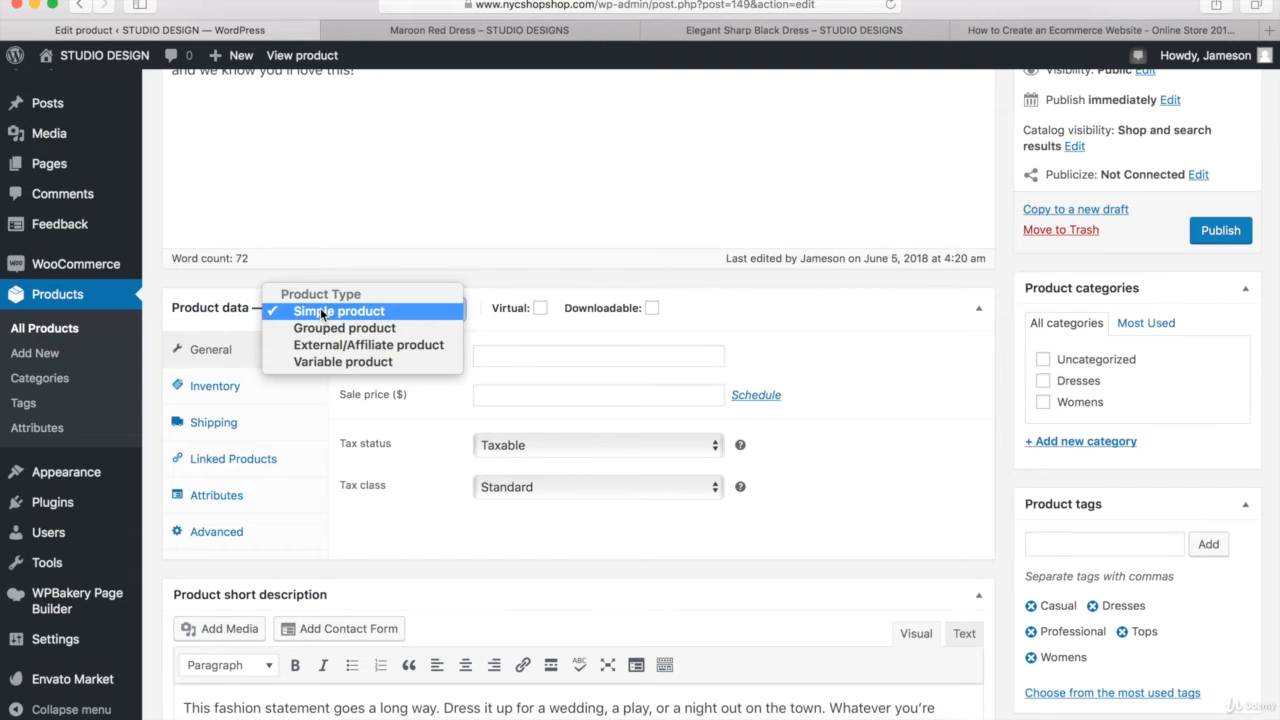
left_click(317, 362)
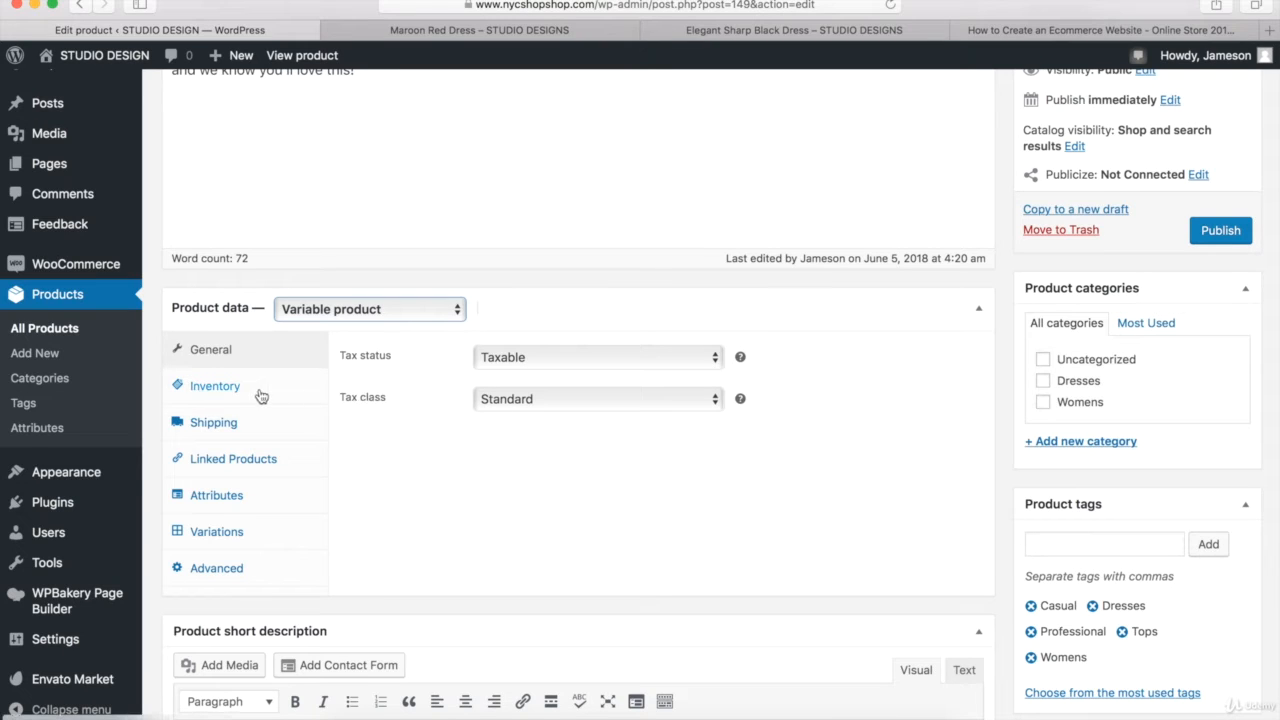
- Look through the variable product's inventory, shipping and linked products settings
left_click(225, 393)
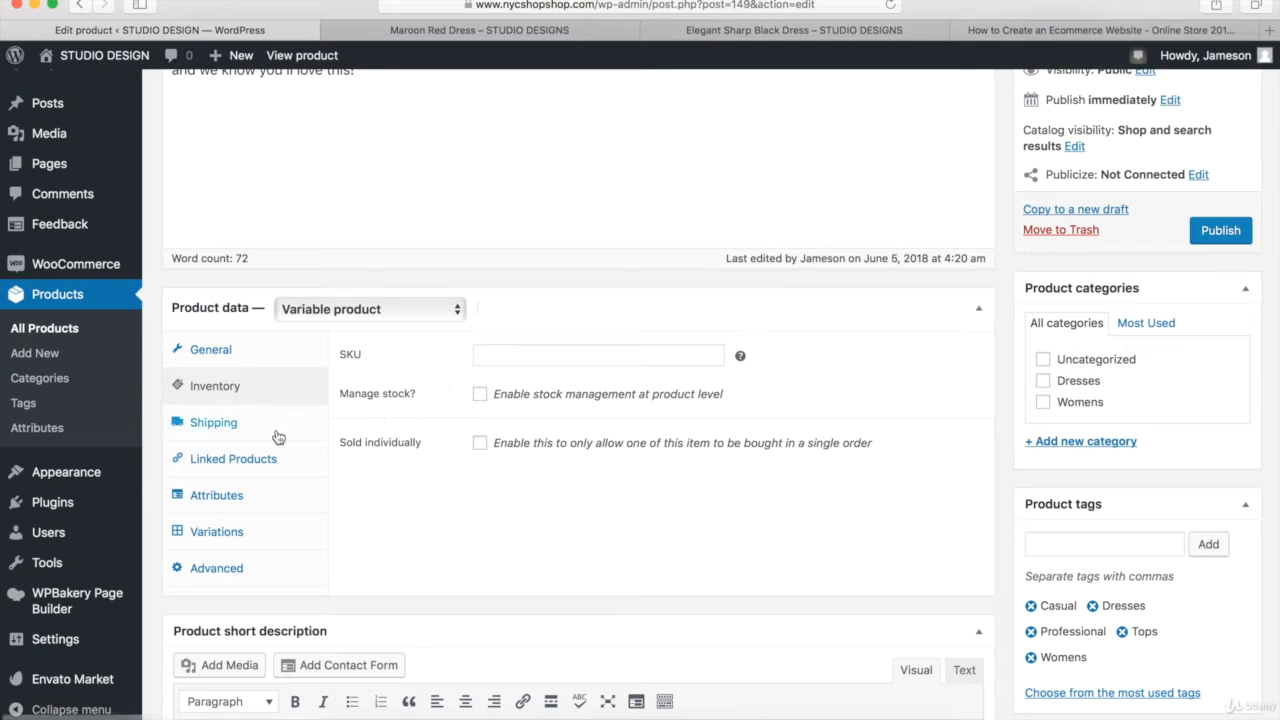
left_click(213, 427)
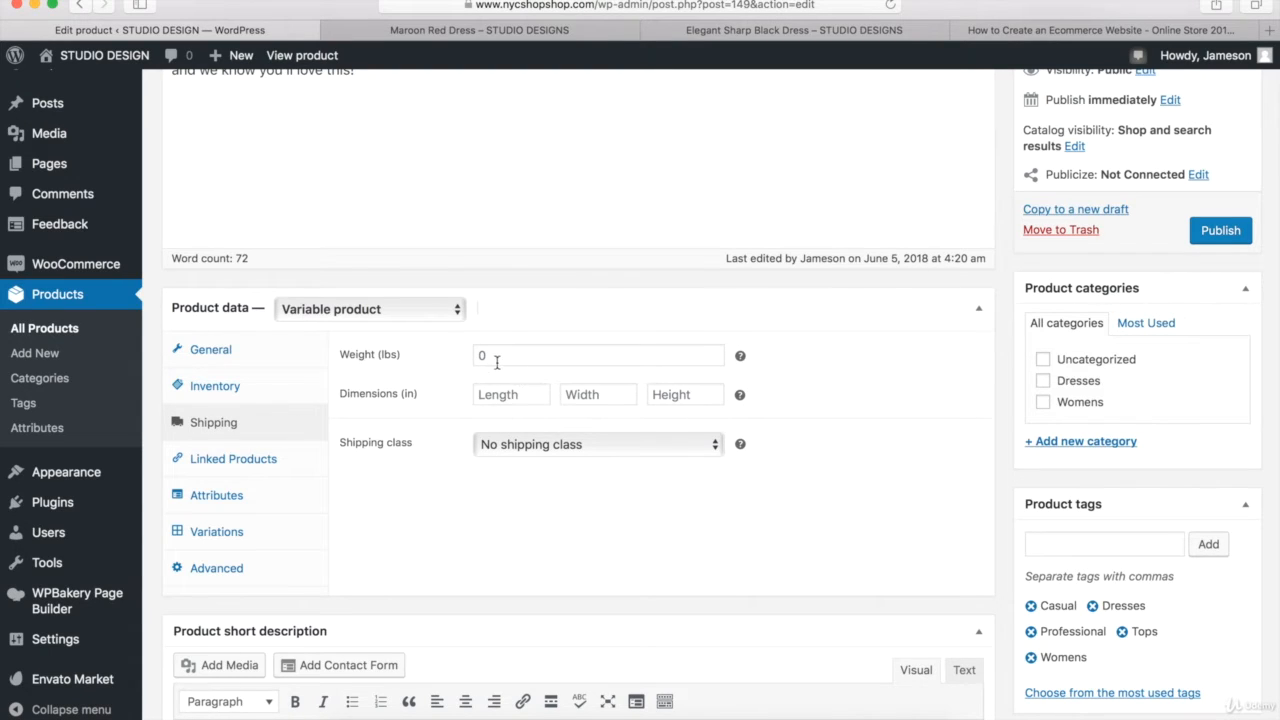
left_click(257, 465)
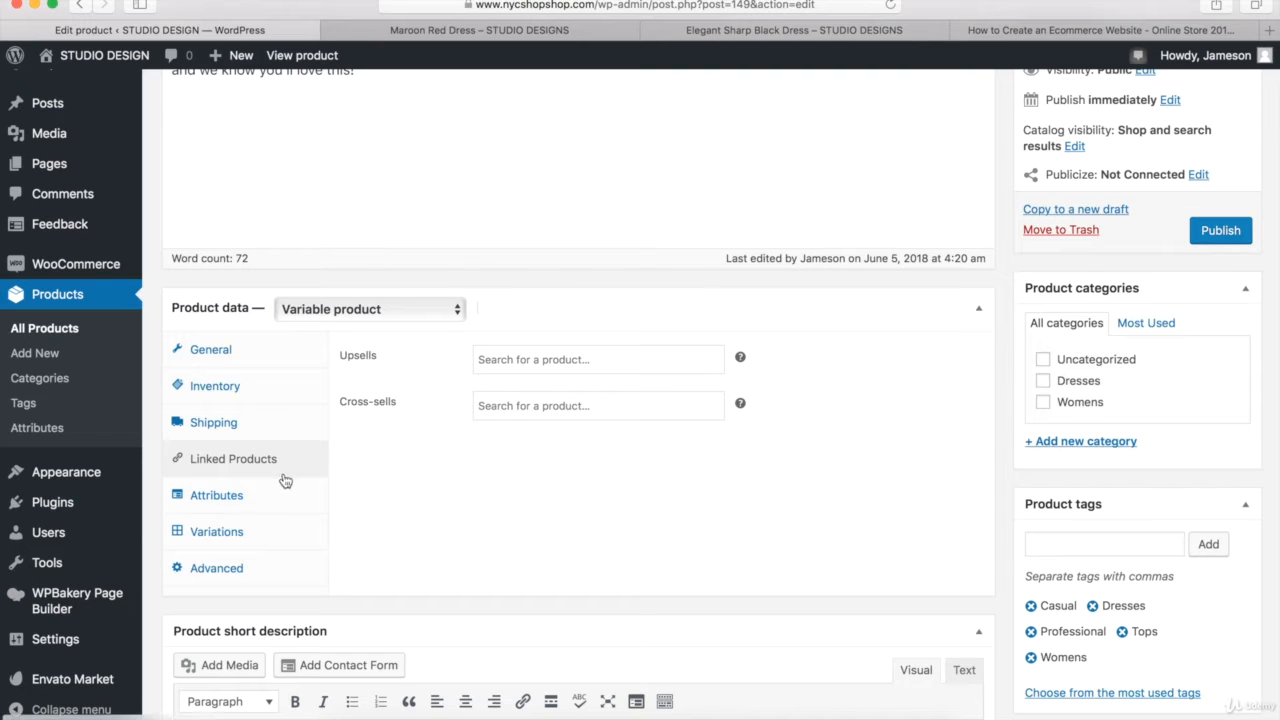
- Add a custom product attribute to the dress and name it Size
left_click(213, 498)
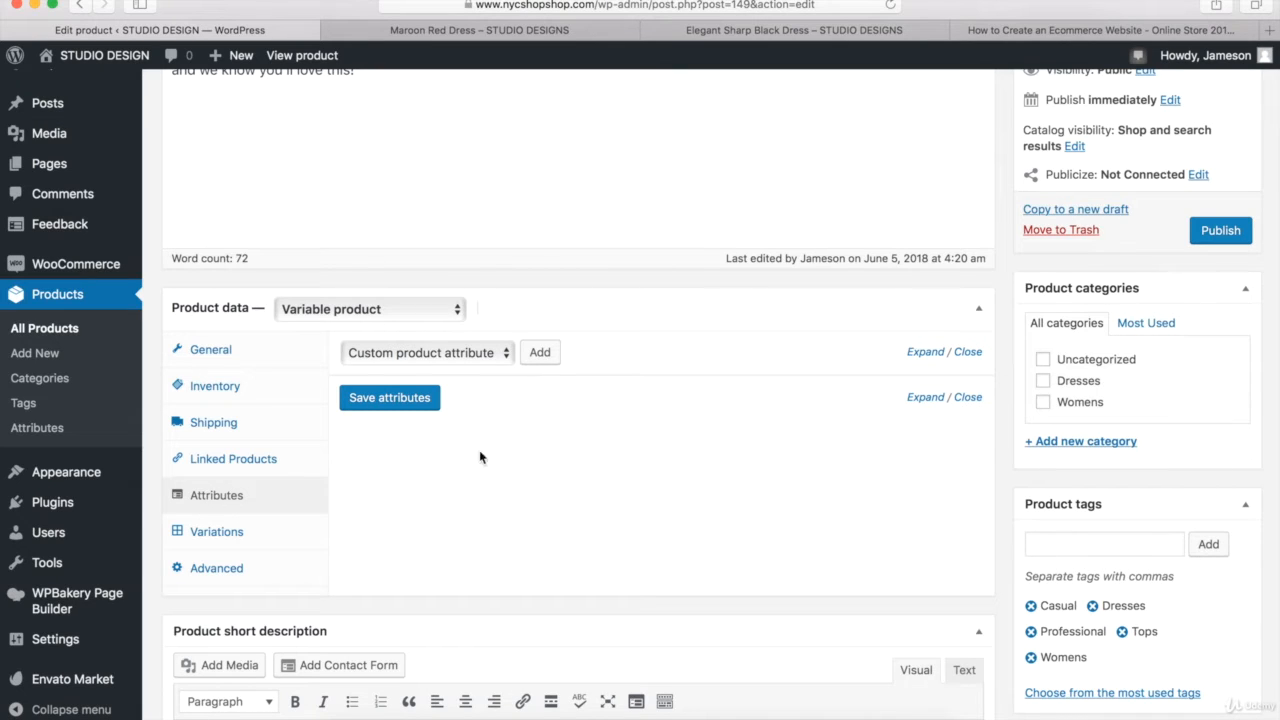
left_click(425, 352)
left_click(425, 354)
left_click(540, 356)
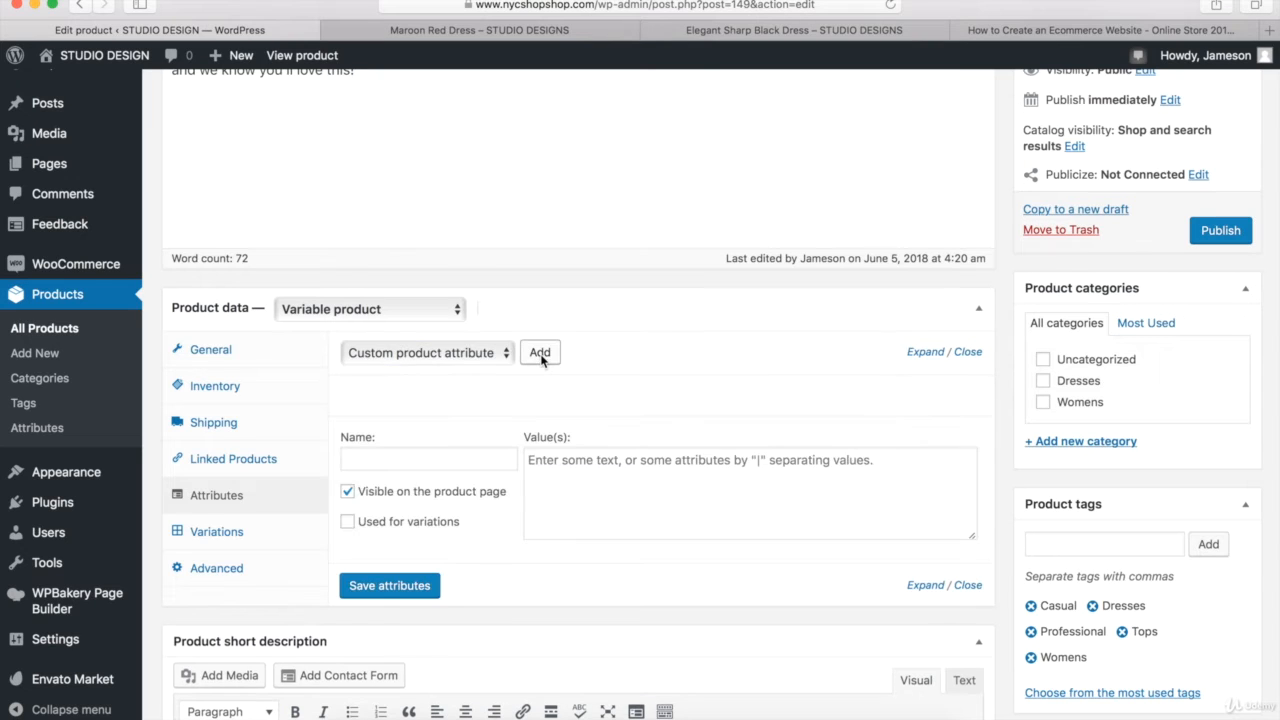
left_click(431, 460)
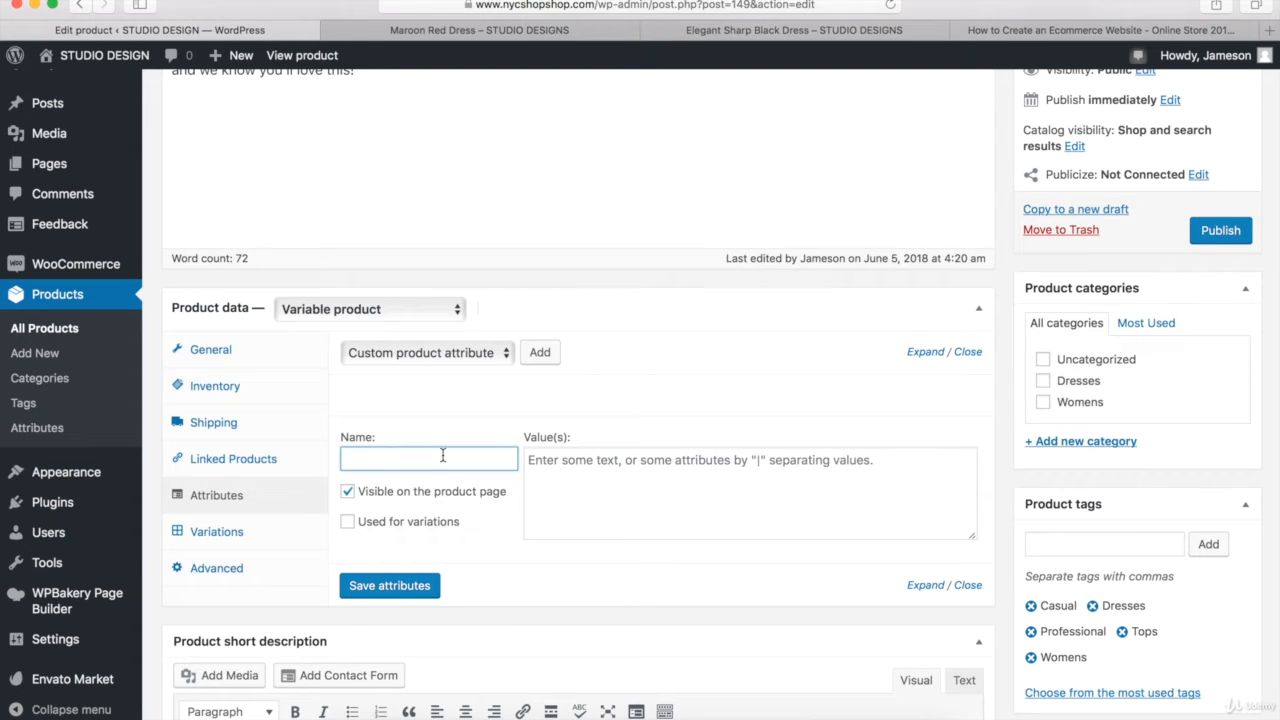
type("Size")
key("Tab")
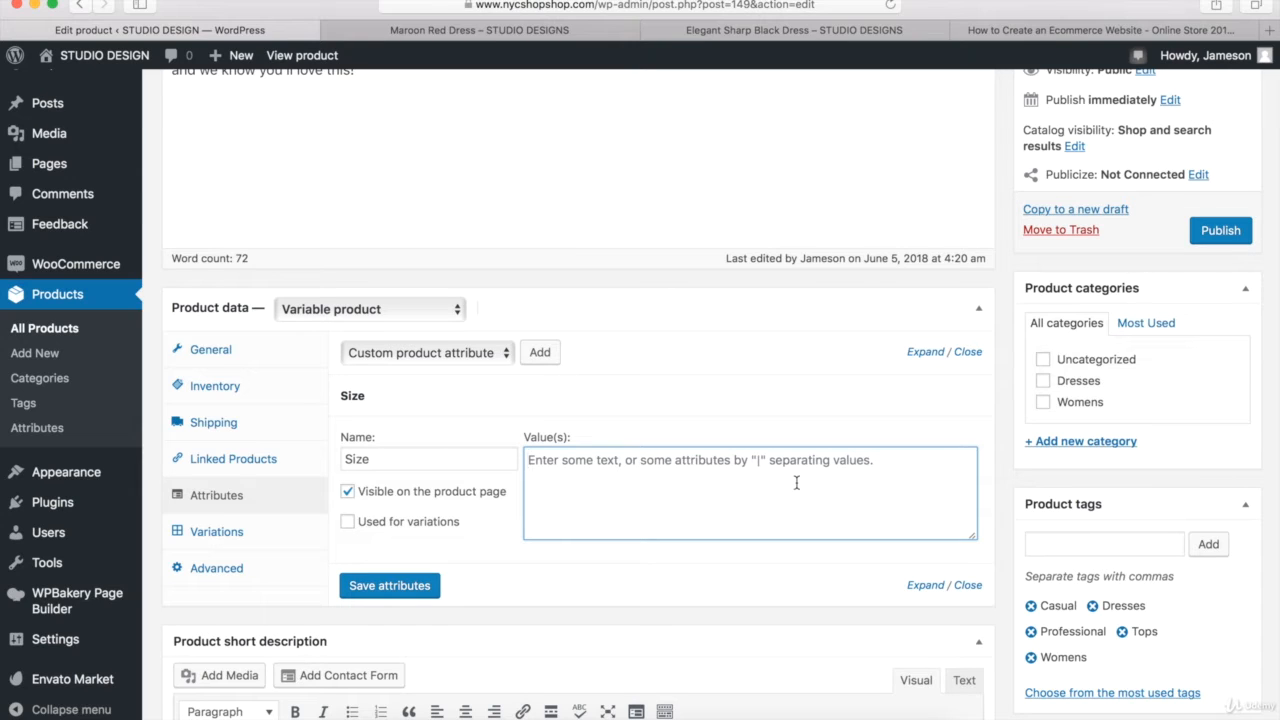
- Enter Small|Medium|Large as the values of the Size attribute
type("Small")
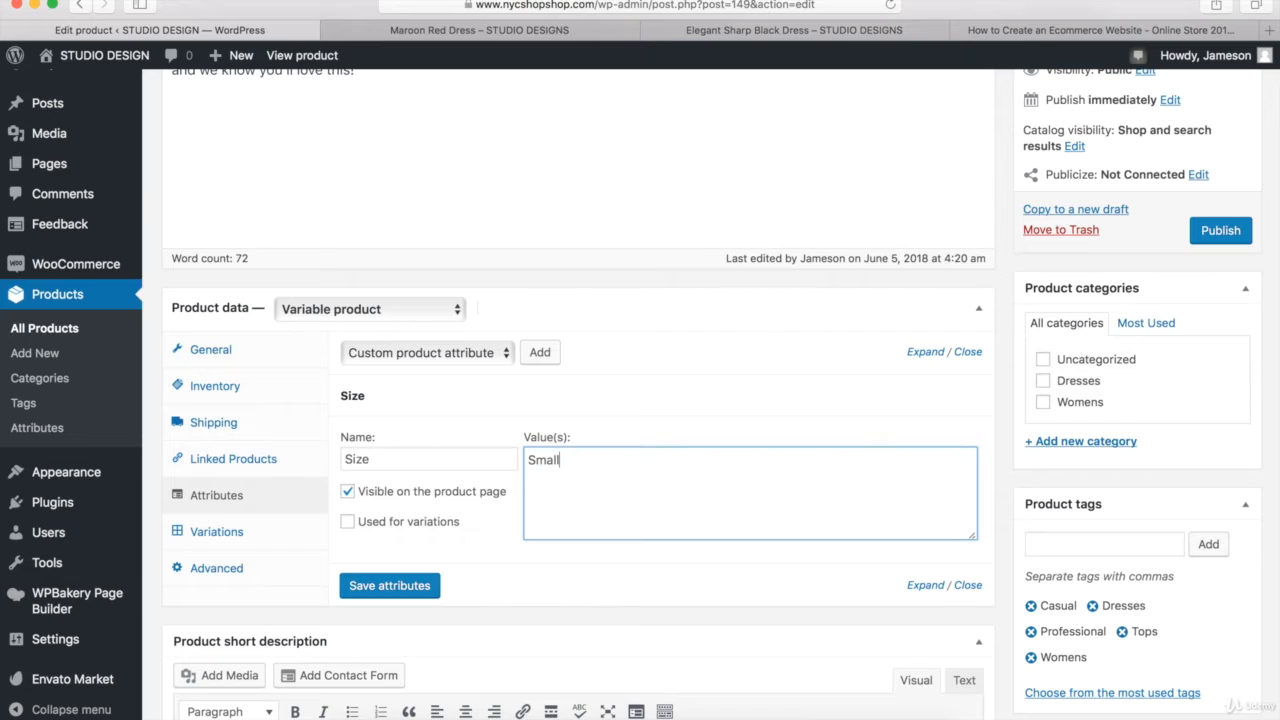
type(" |")
type("Medium")
type("|")
type("\\")
key("BackSpace")
key("BackSpace")
type("Large")
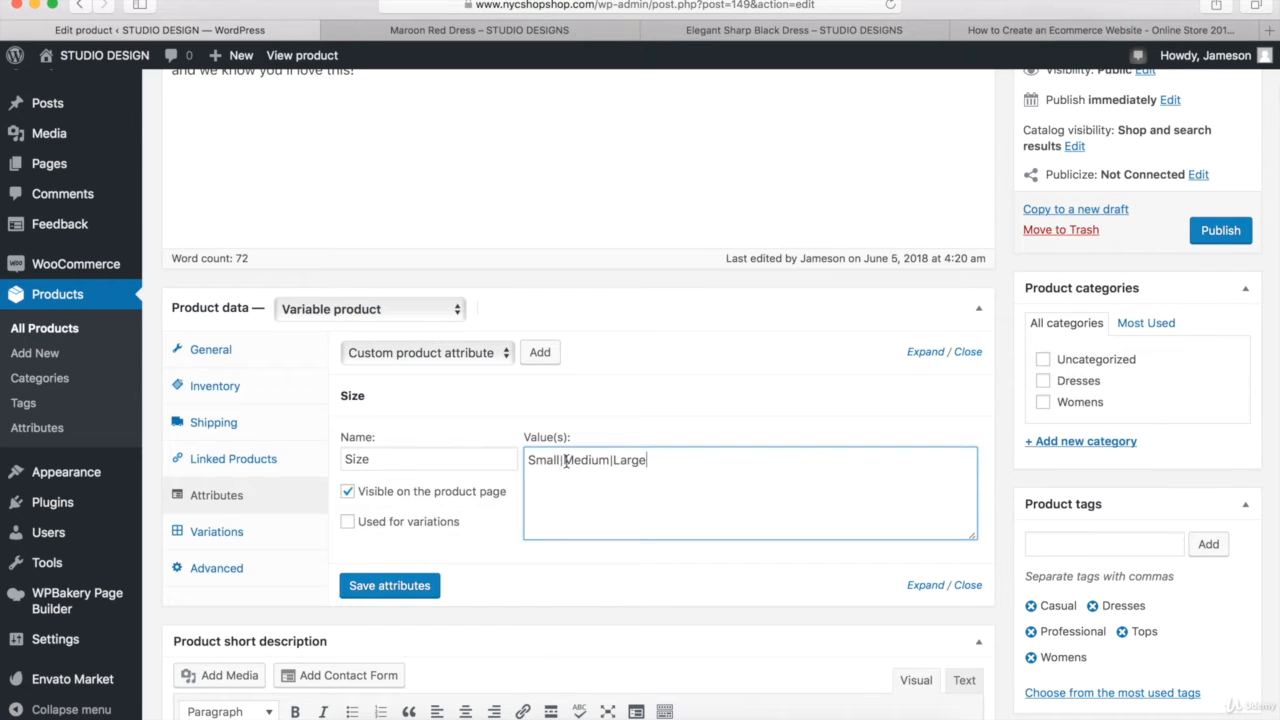
left_click_drag(566, 461, 558, 461)
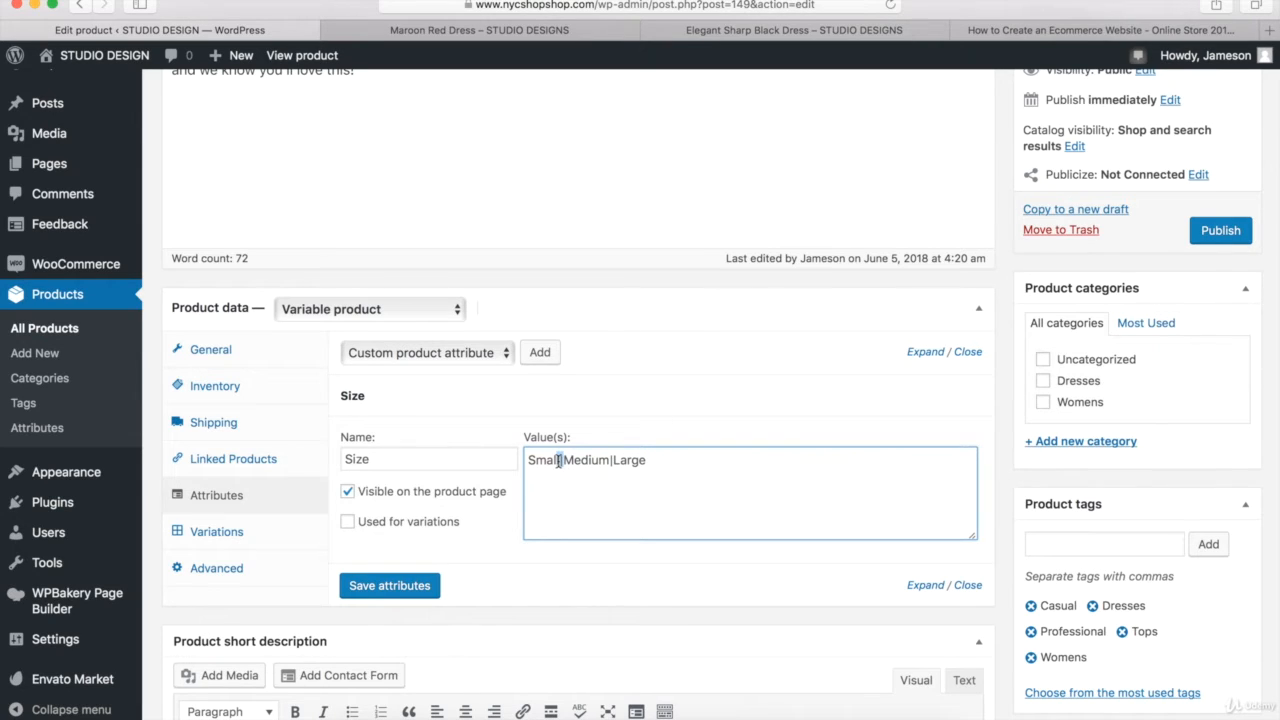
left_click(609, 461)
left_click(611, 480)
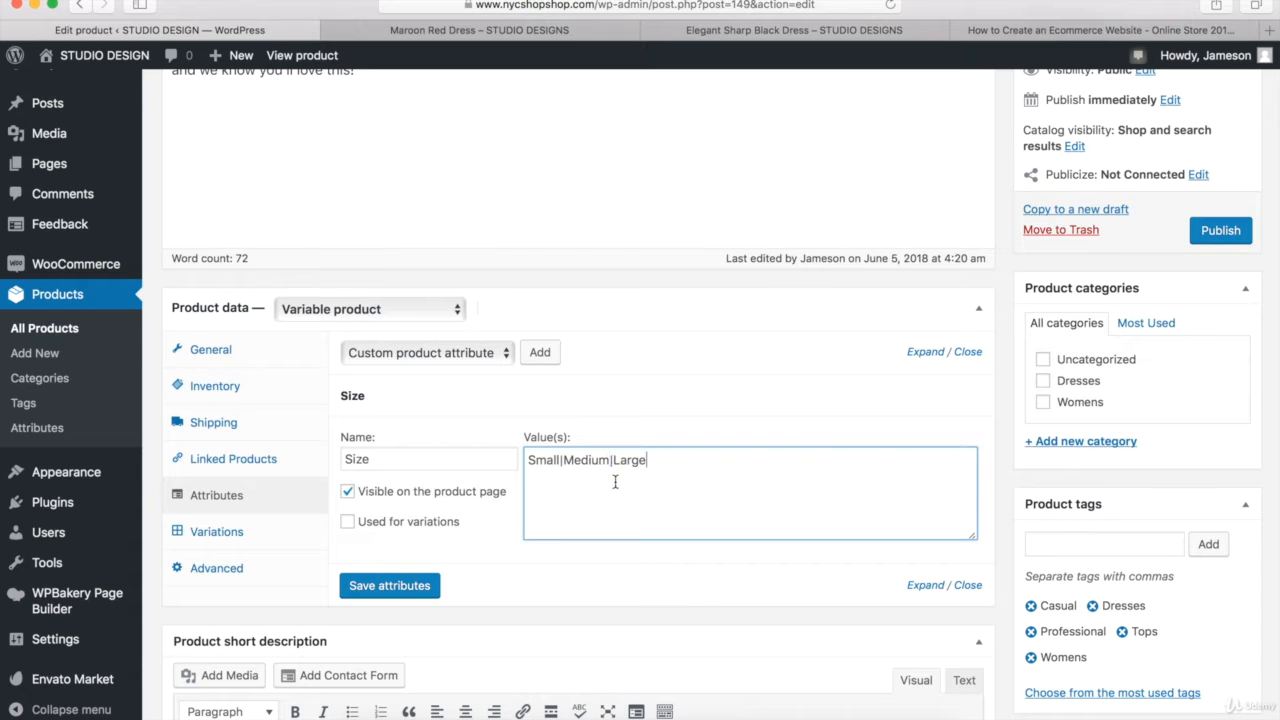
- Enable the Size attribute for variations and save the product's attributes
left_click(349, 523)
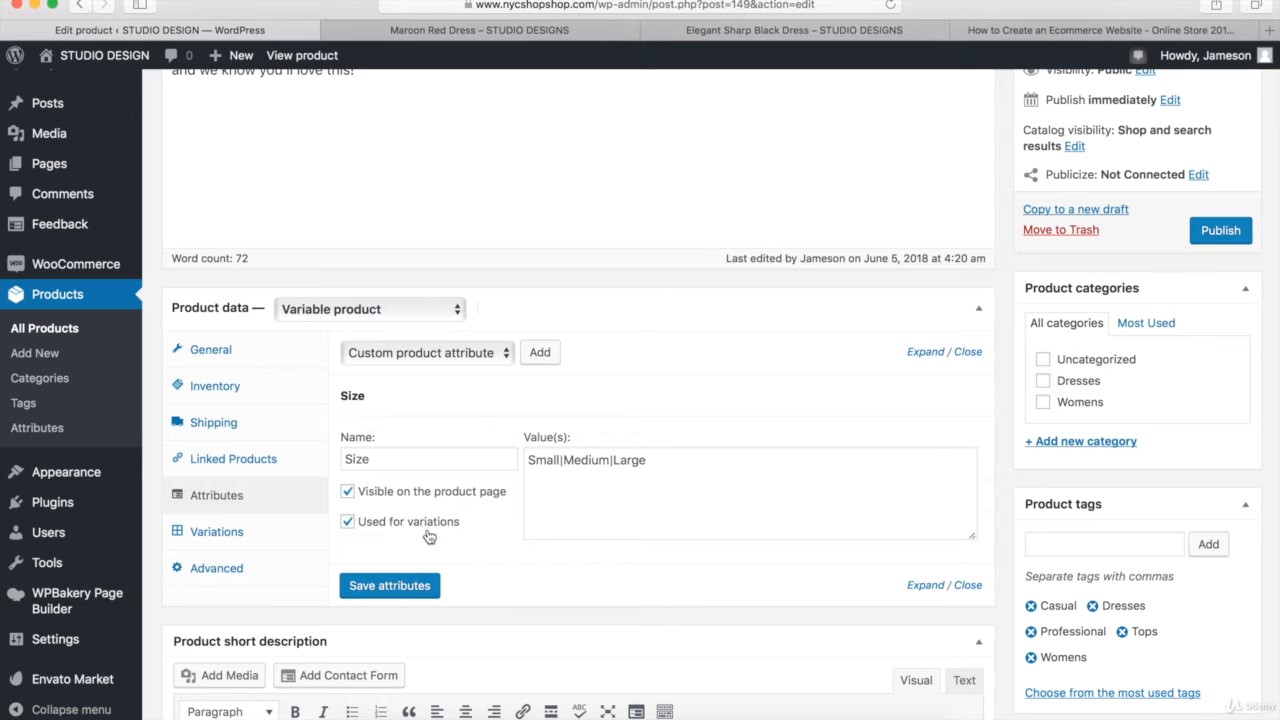
left_click(390, 590)
left_click(927, 398)
left_click(927, 398)
- Add a variation to the dress and keep it applied to any size
left_click(218, 538)
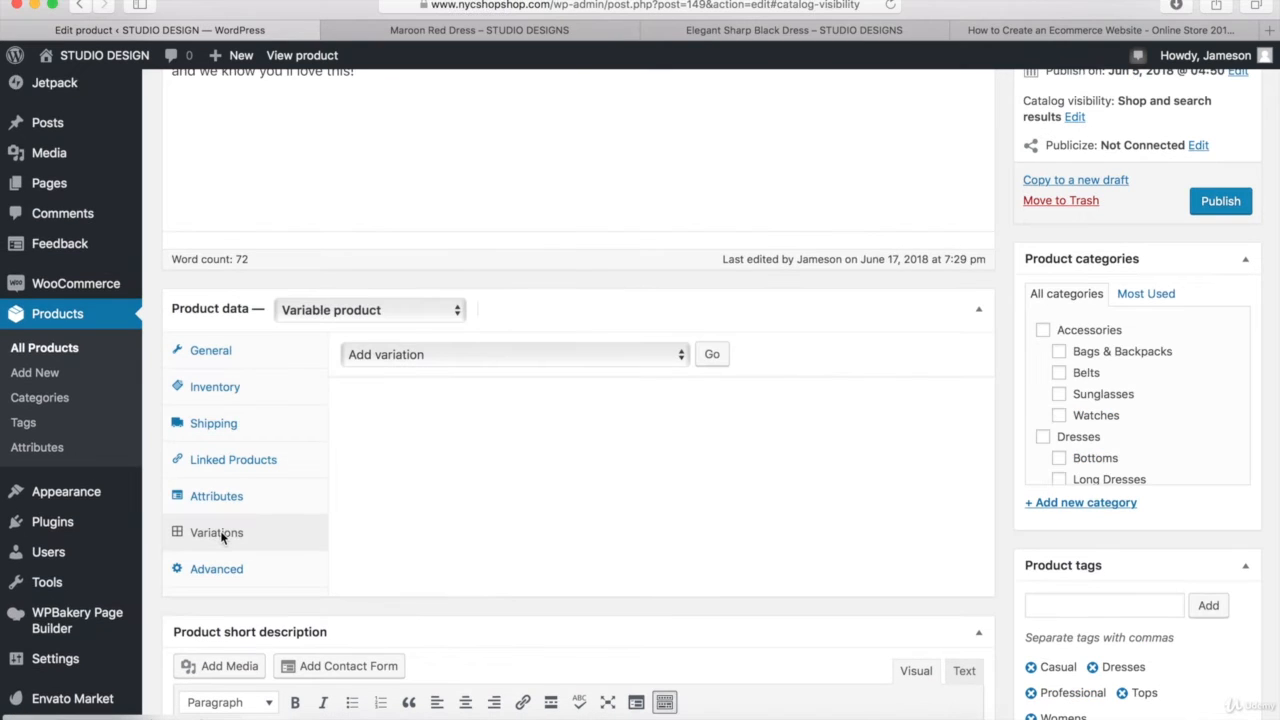
left_click(564, 356)
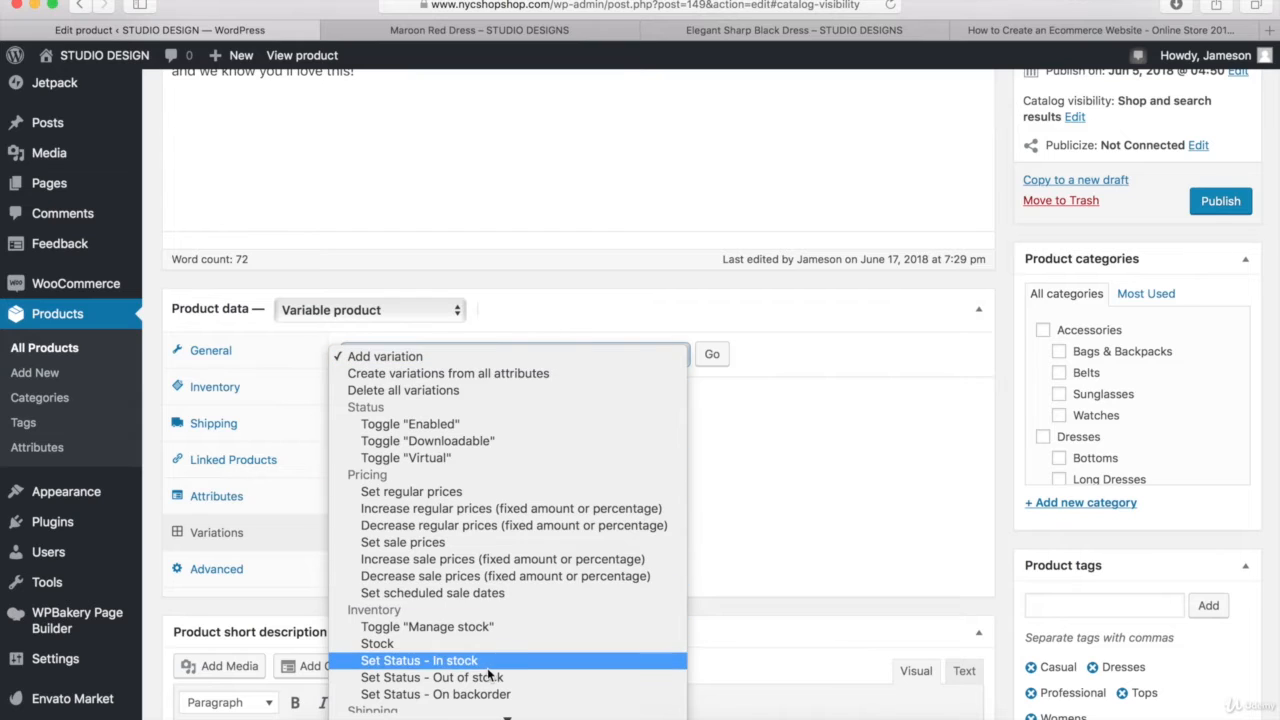
left_click(536, 362)
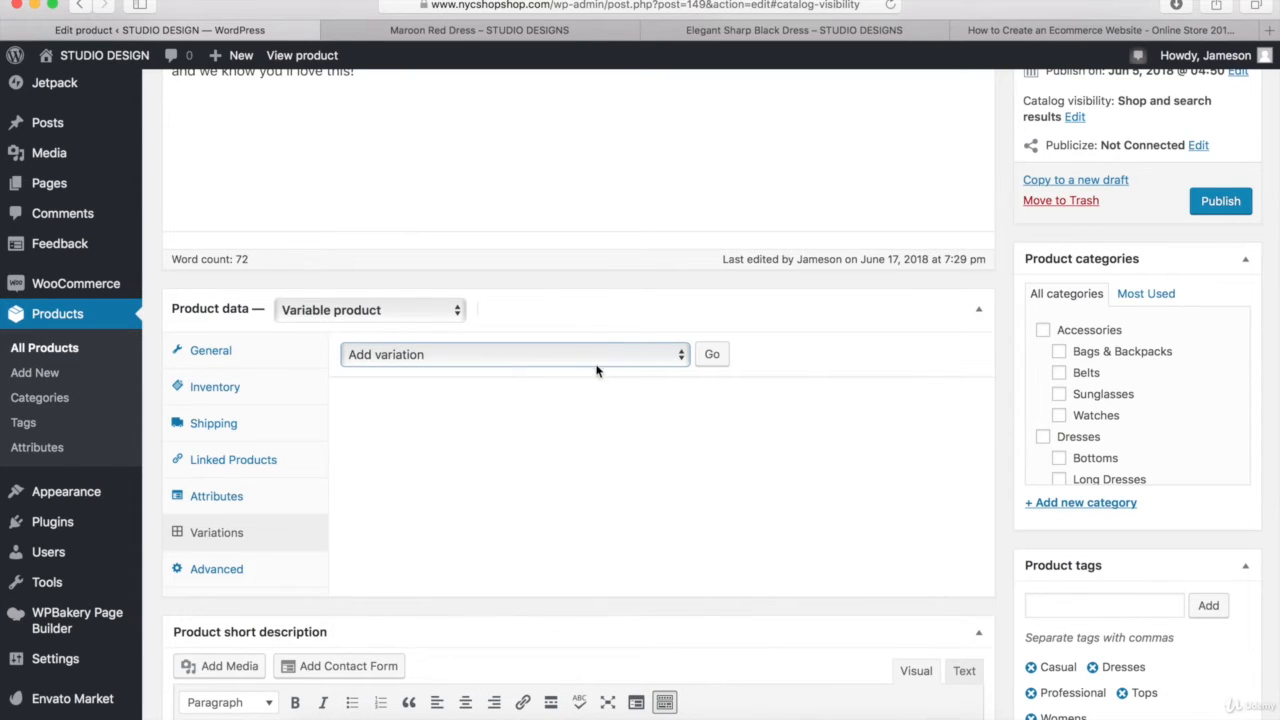
left_click(710, 357)
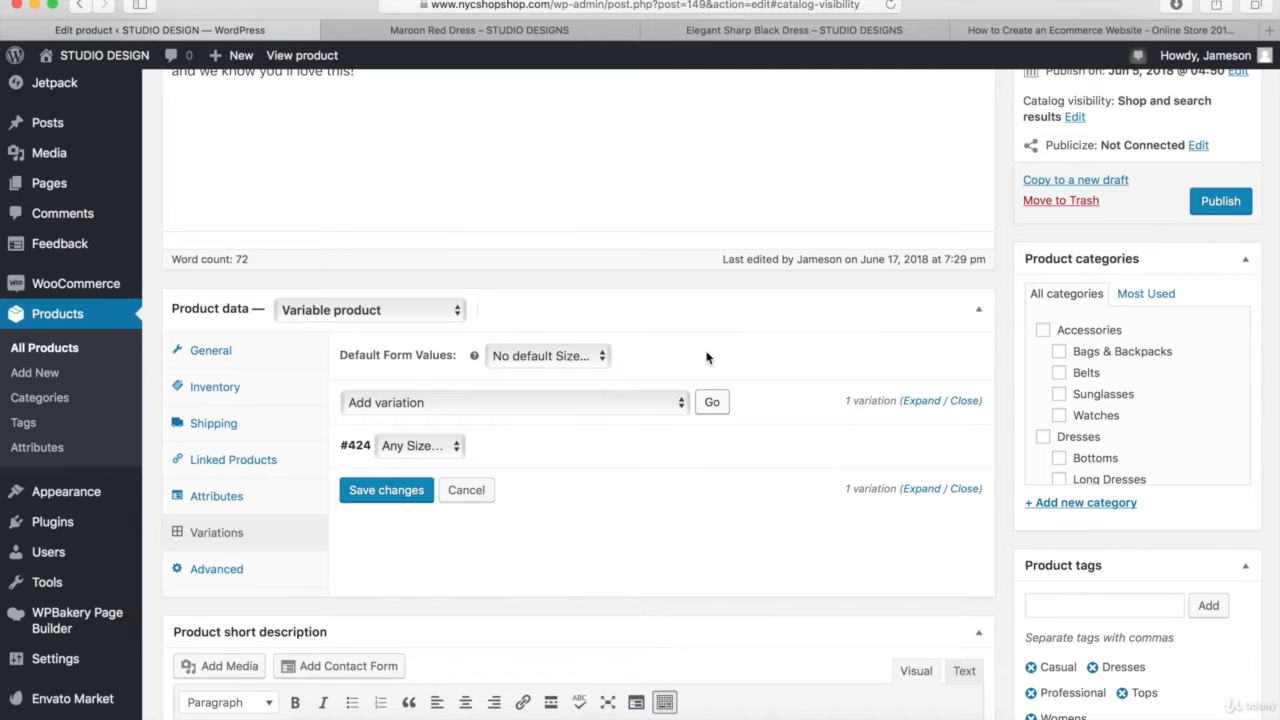
left_click(412, 449)
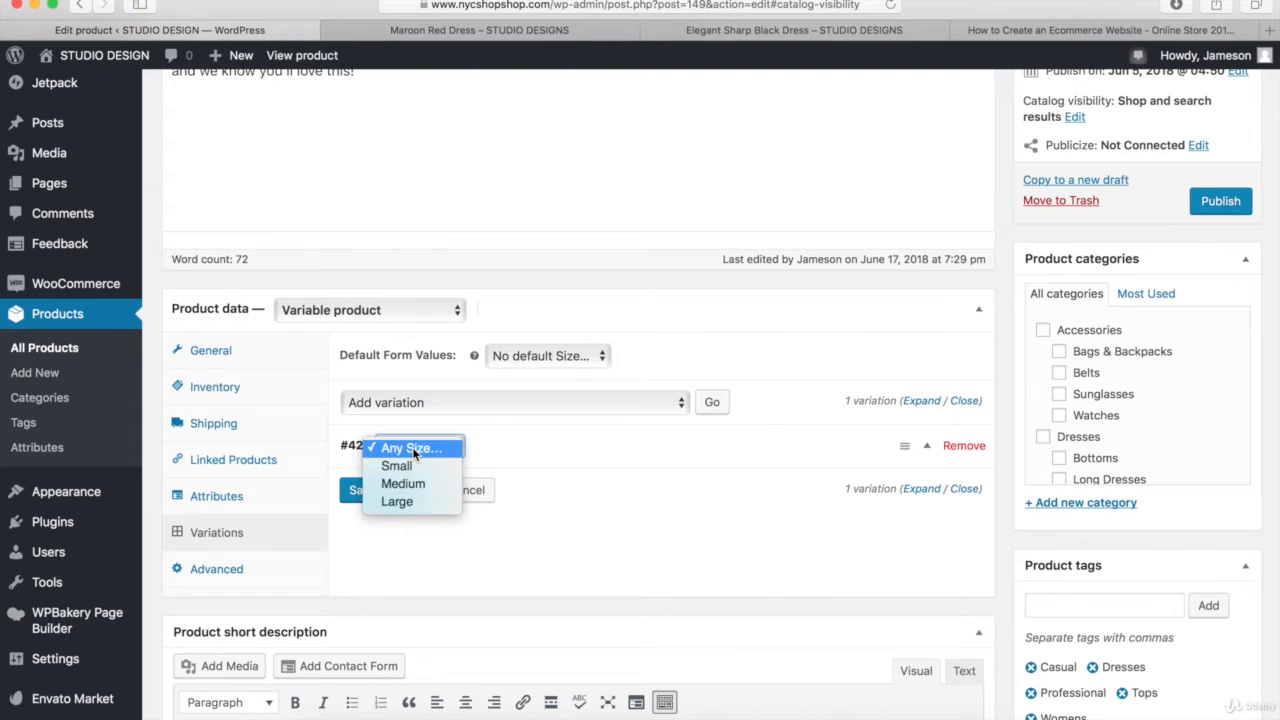
left_click(410, 449)
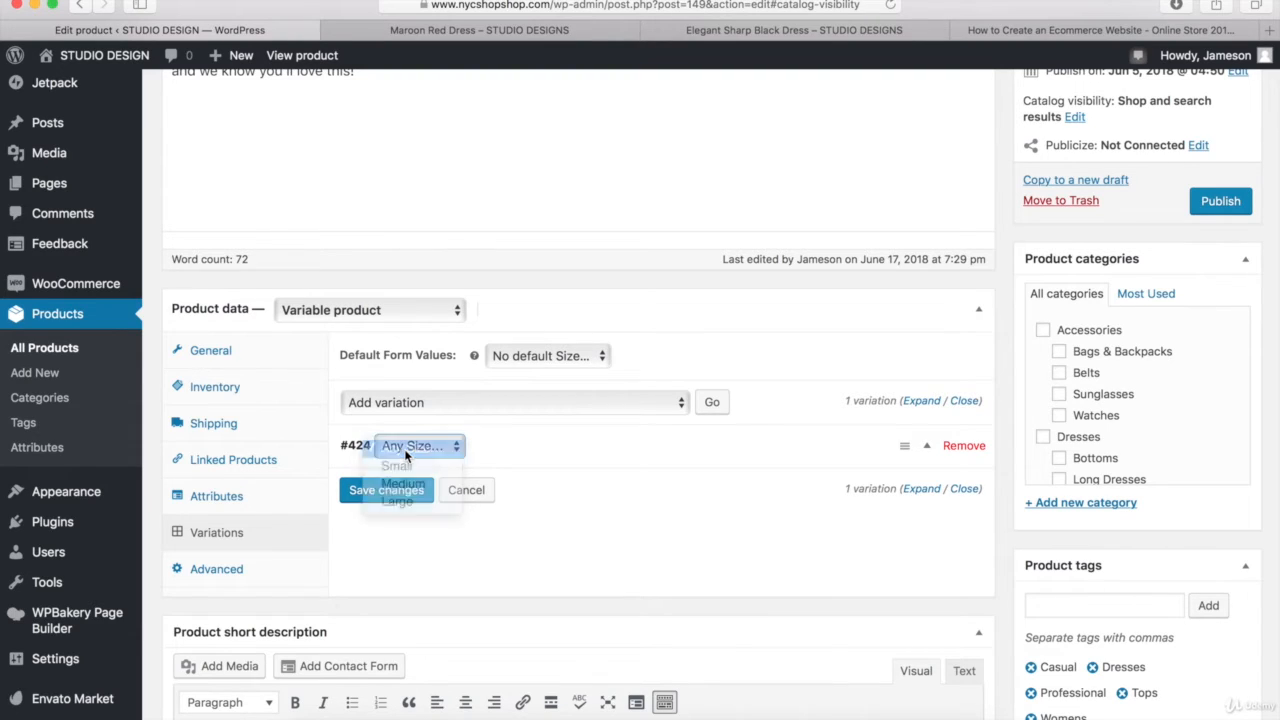
- Give the variation a regular price of 14.95 and a sale price of 12.95, and save the variation changes
left_click(928, 452)
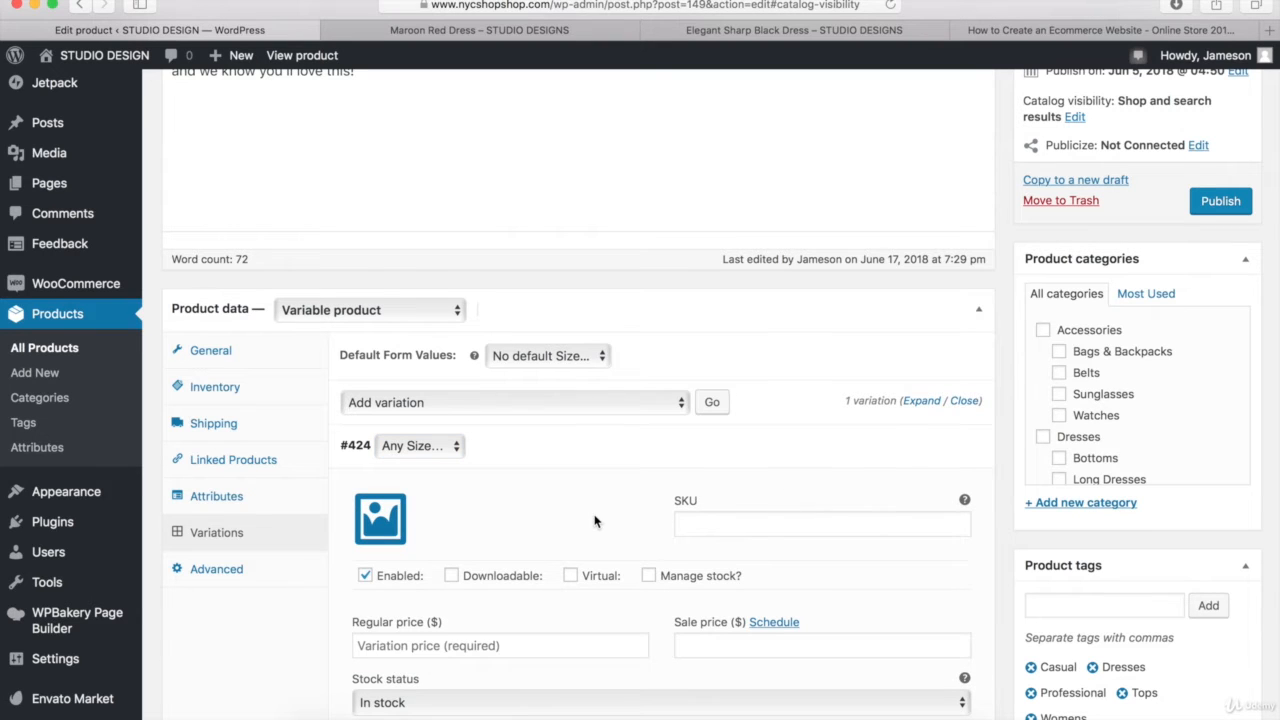
scroll(449, 531, "down", 3)
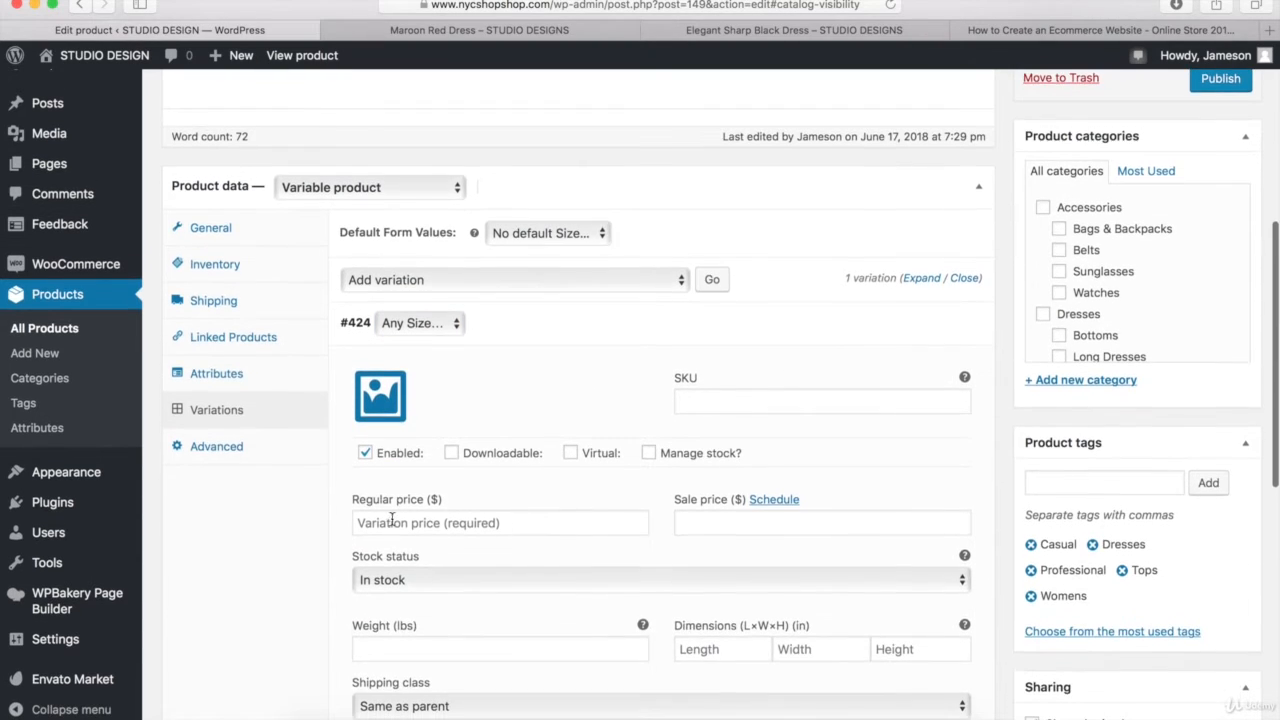
left_click(406, 522)
type("14.95")
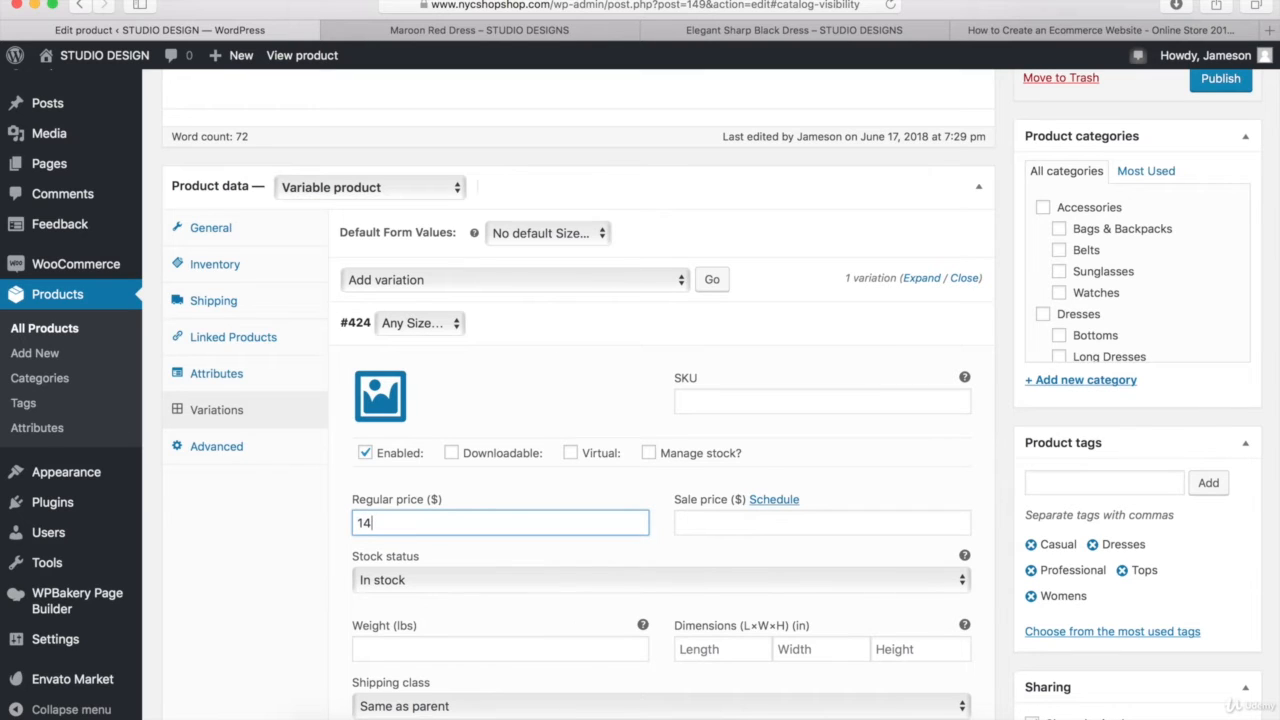
left_click(720, 525)
type("12.95")
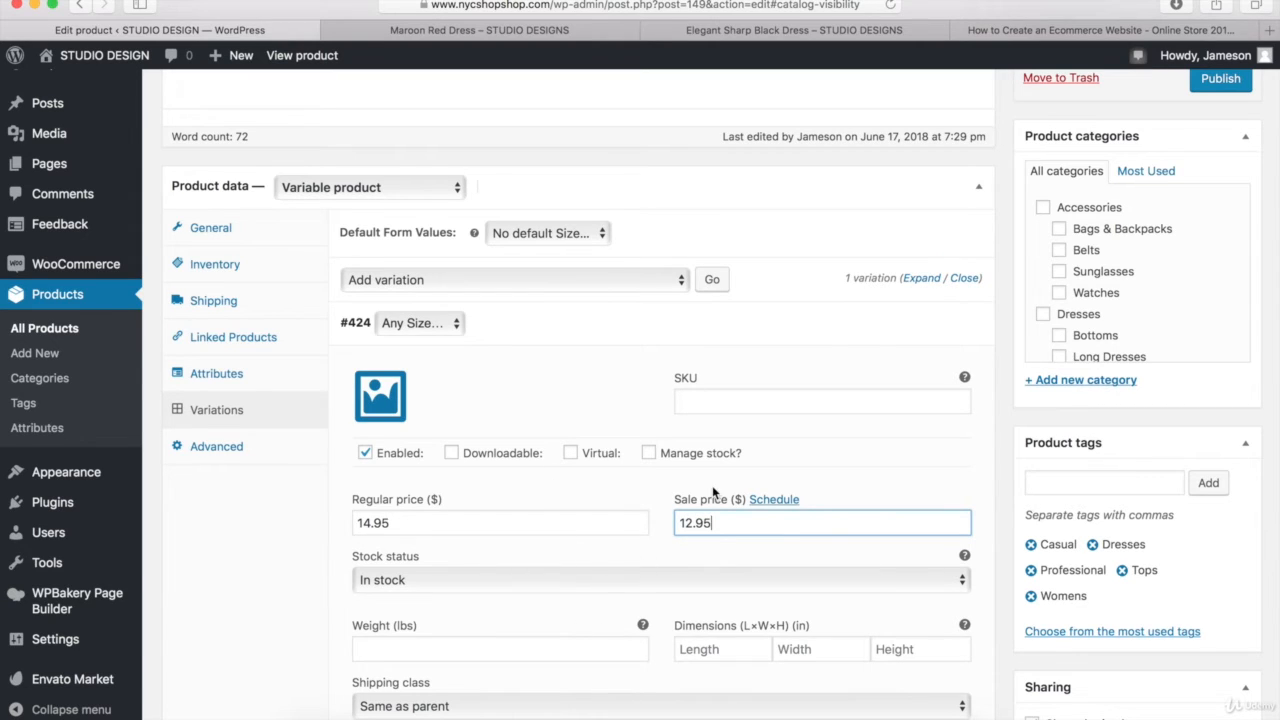
mouse_move(892, 348)
left_click(927, 327)
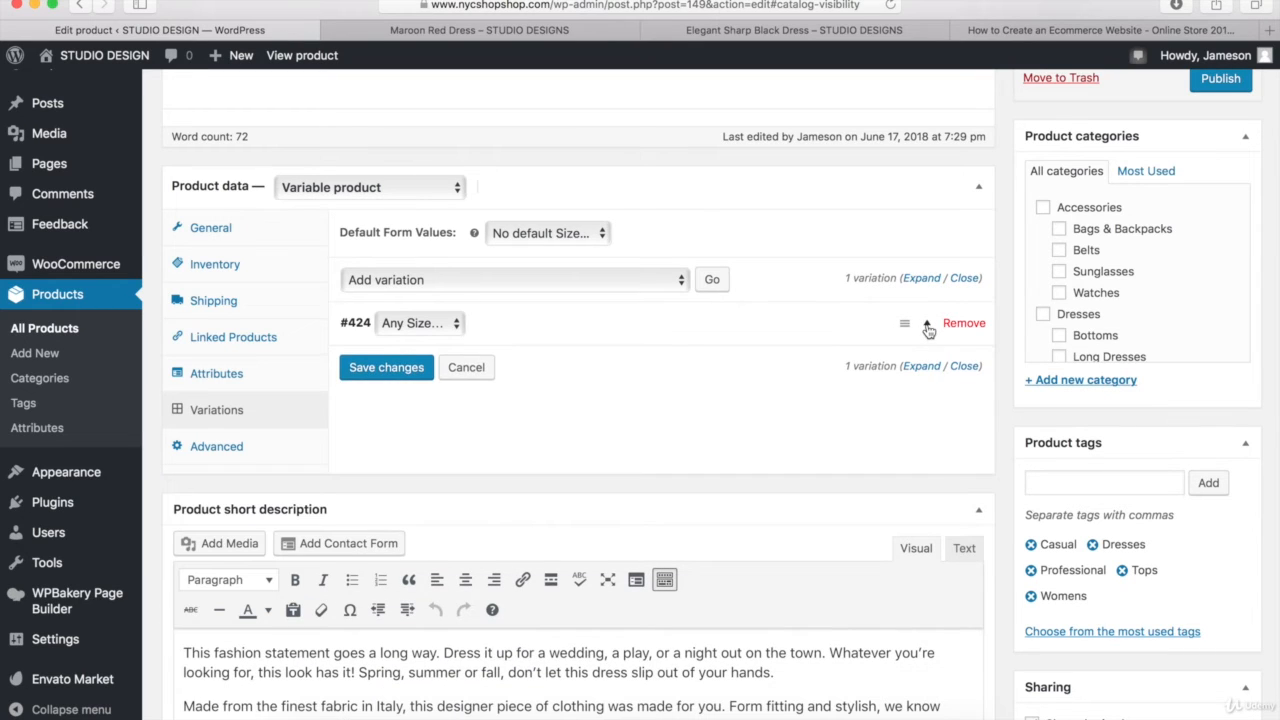
left_click(382, 372)
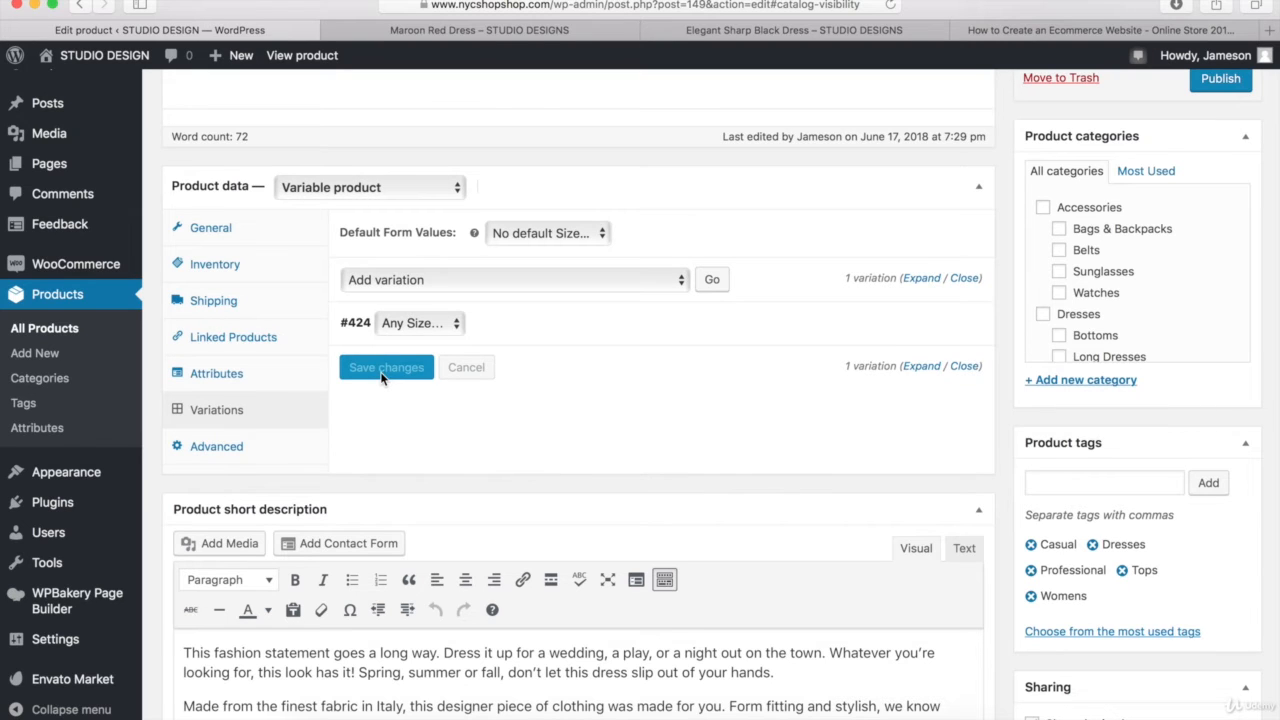
- Assign the dress to the Dresses, Tops and Womens categories and publish it as a featured product
left_click(213, 451)
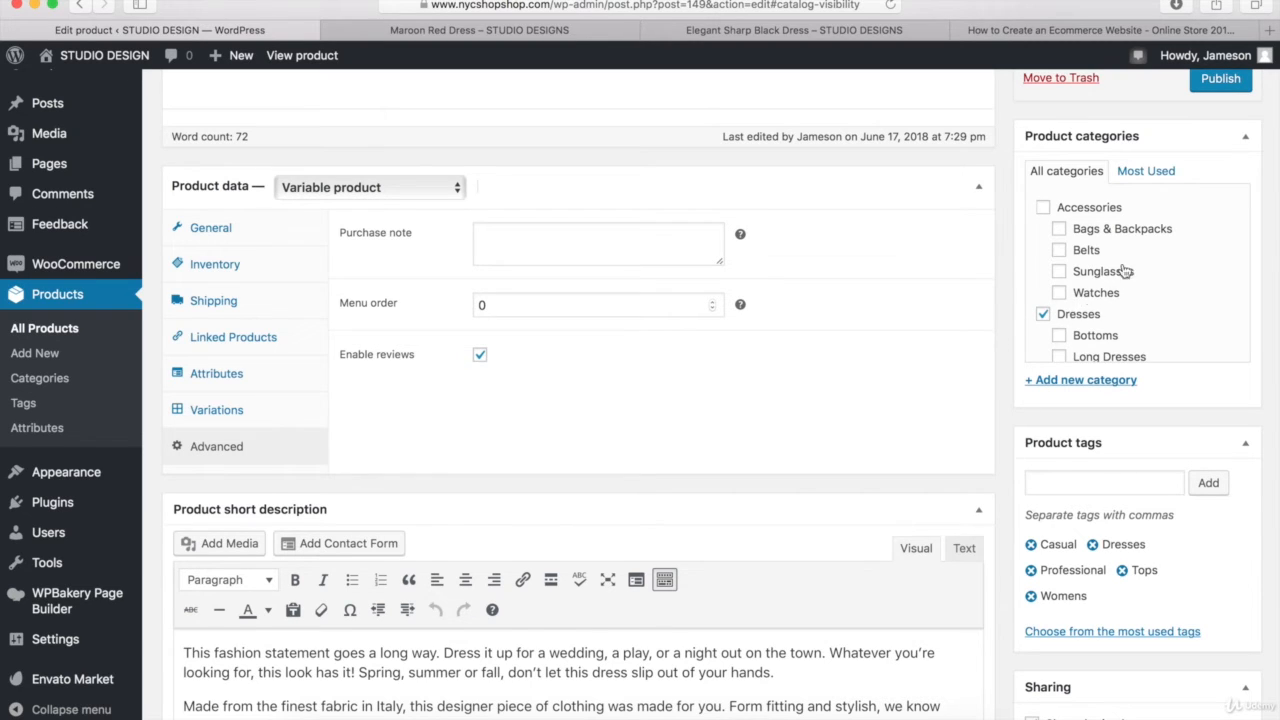
scroll(1020, 356, "up", 3)
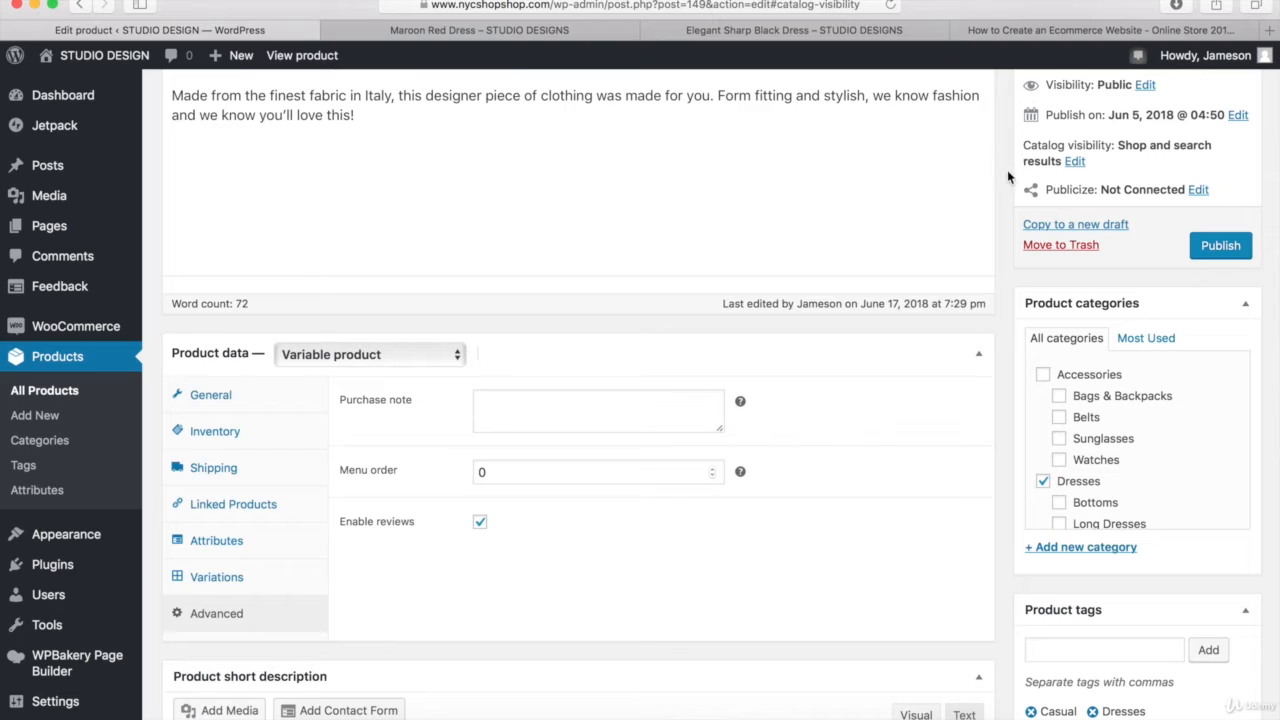
left_click(1075, 163)
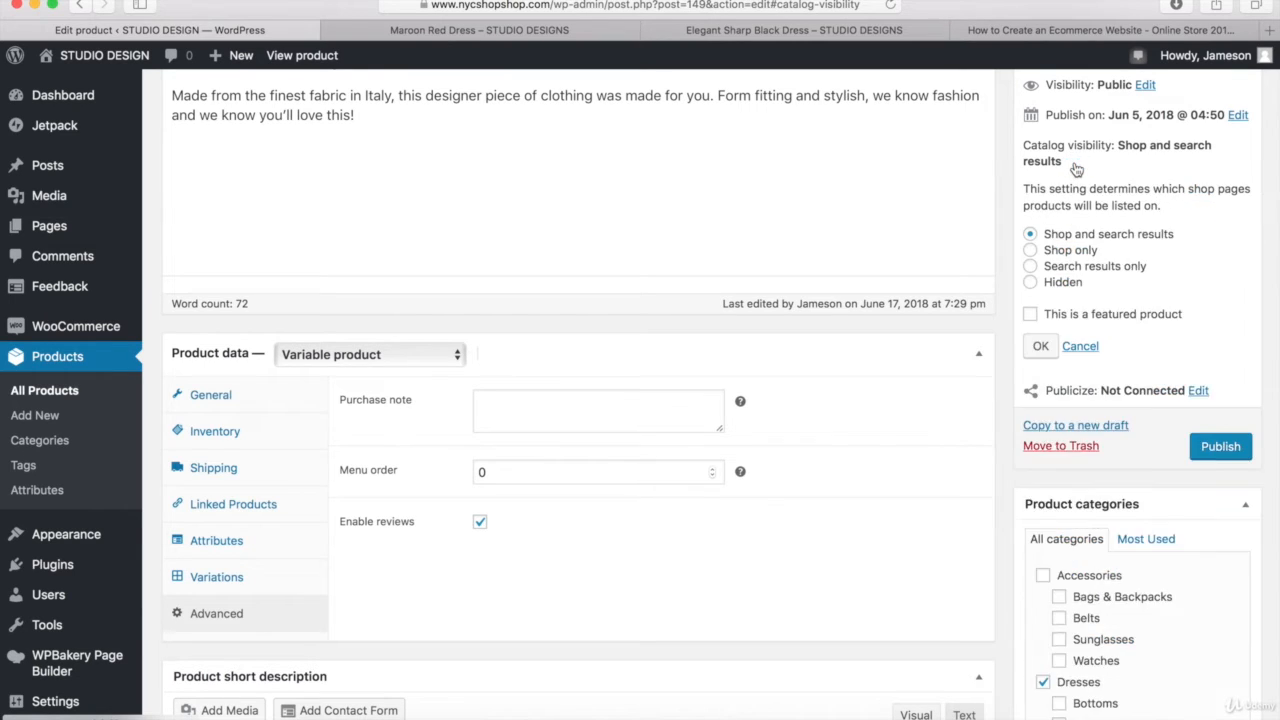
left_click(1040, 346)
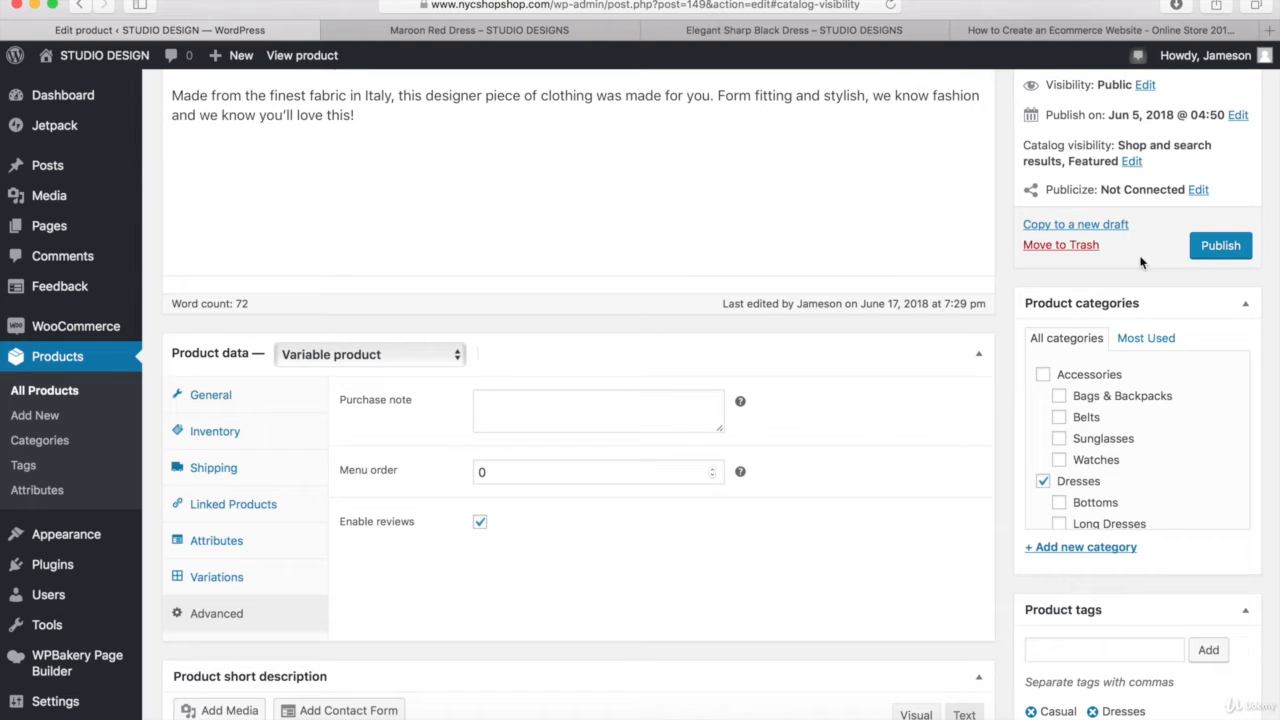
left_click(1226, 246)
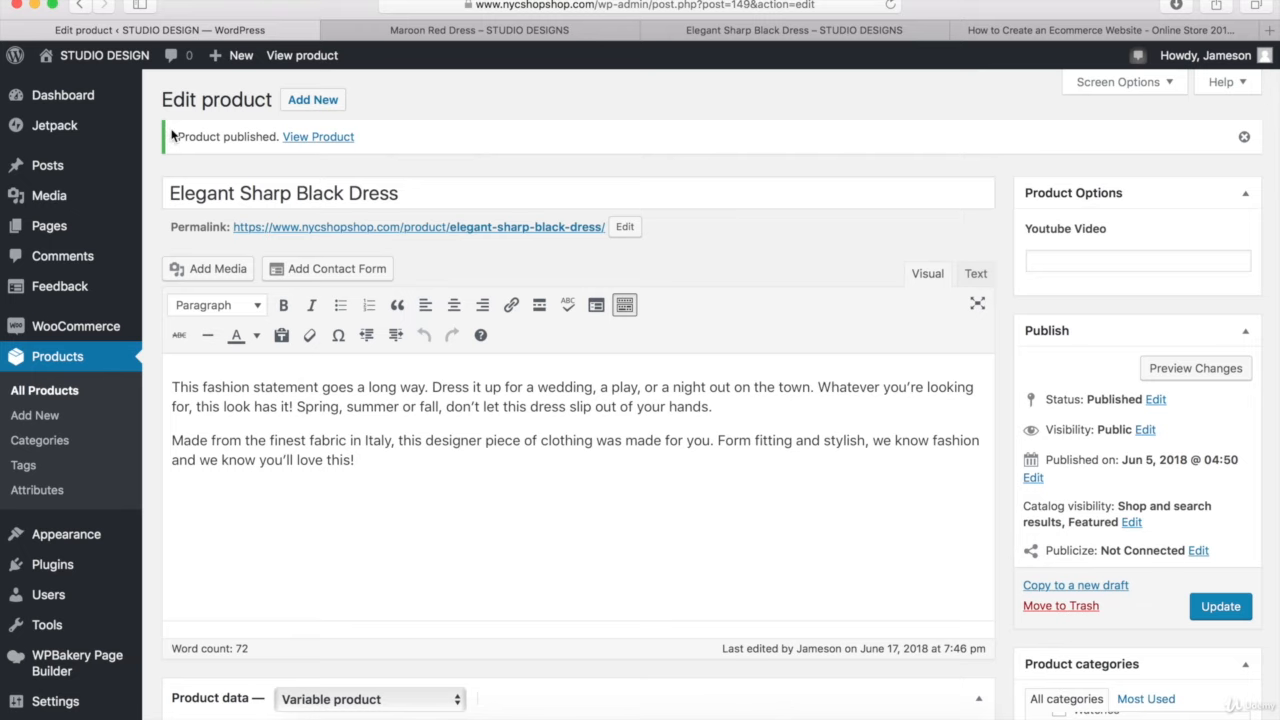
- View the published dress on the storefront and choose Medium as its size
left_click(310, 138)
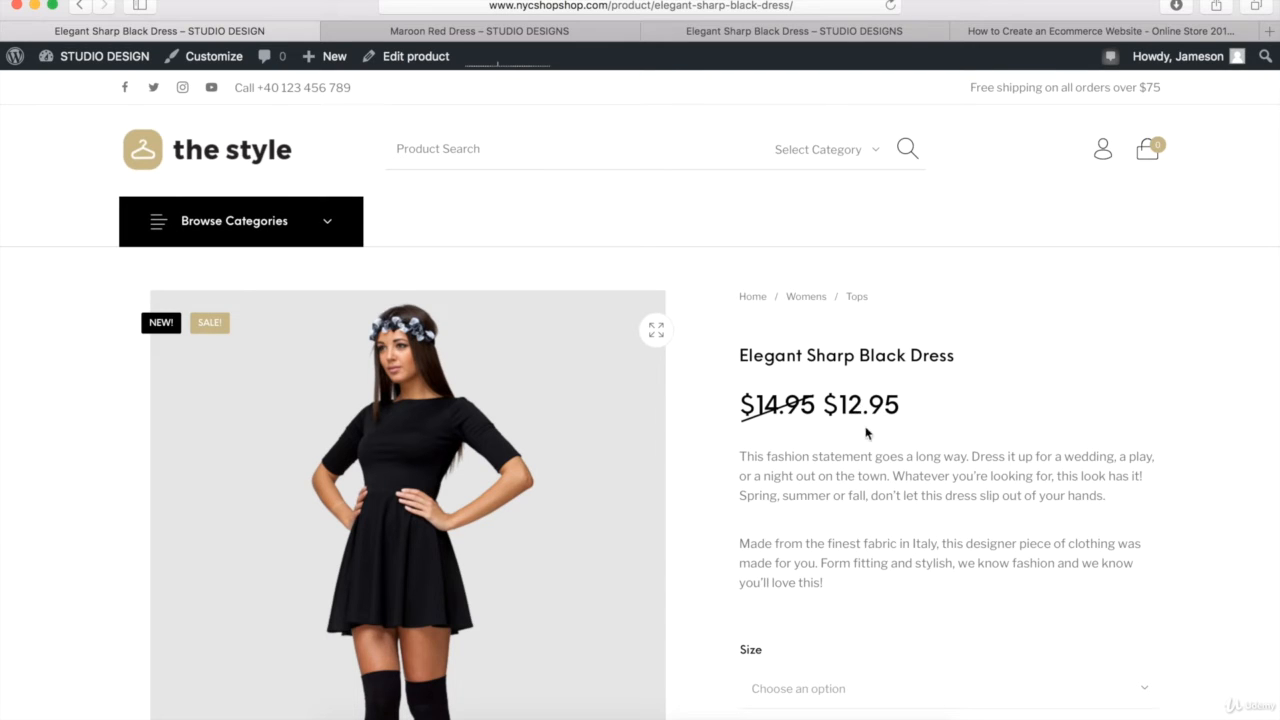
scroll(857, 434, "down", 5)
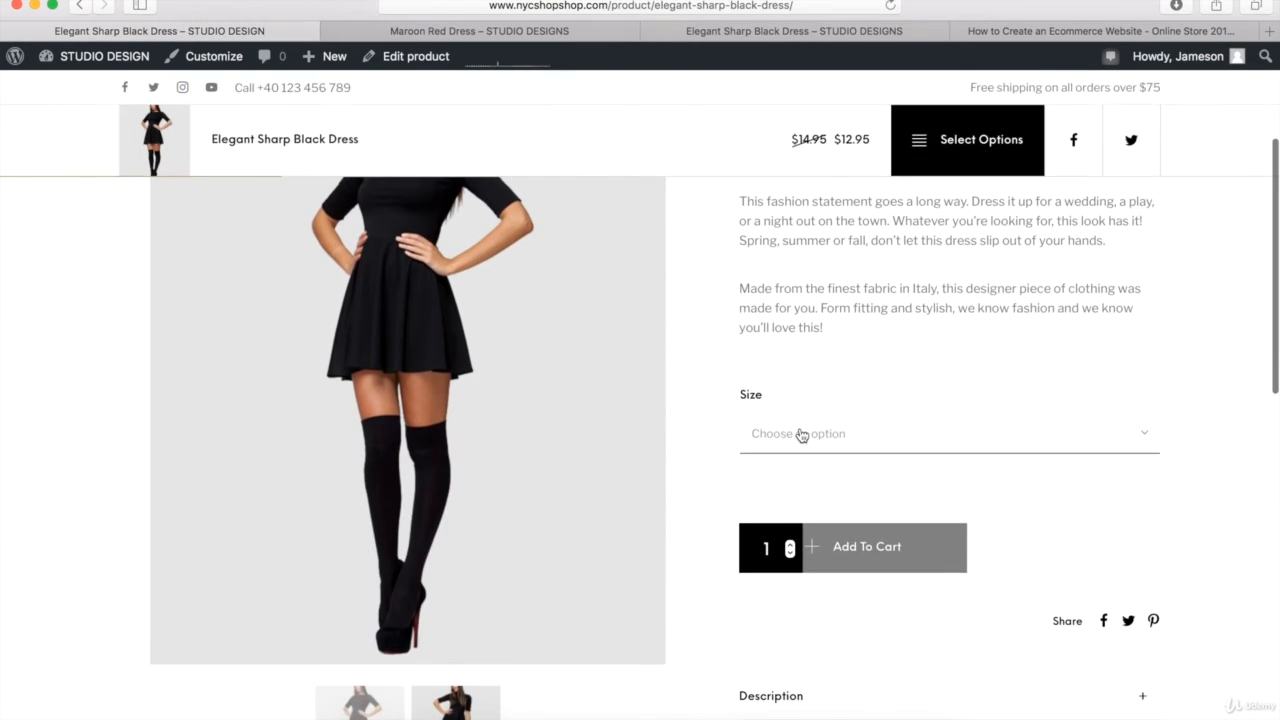
left_click(801, 435)
left_click(825, 362)
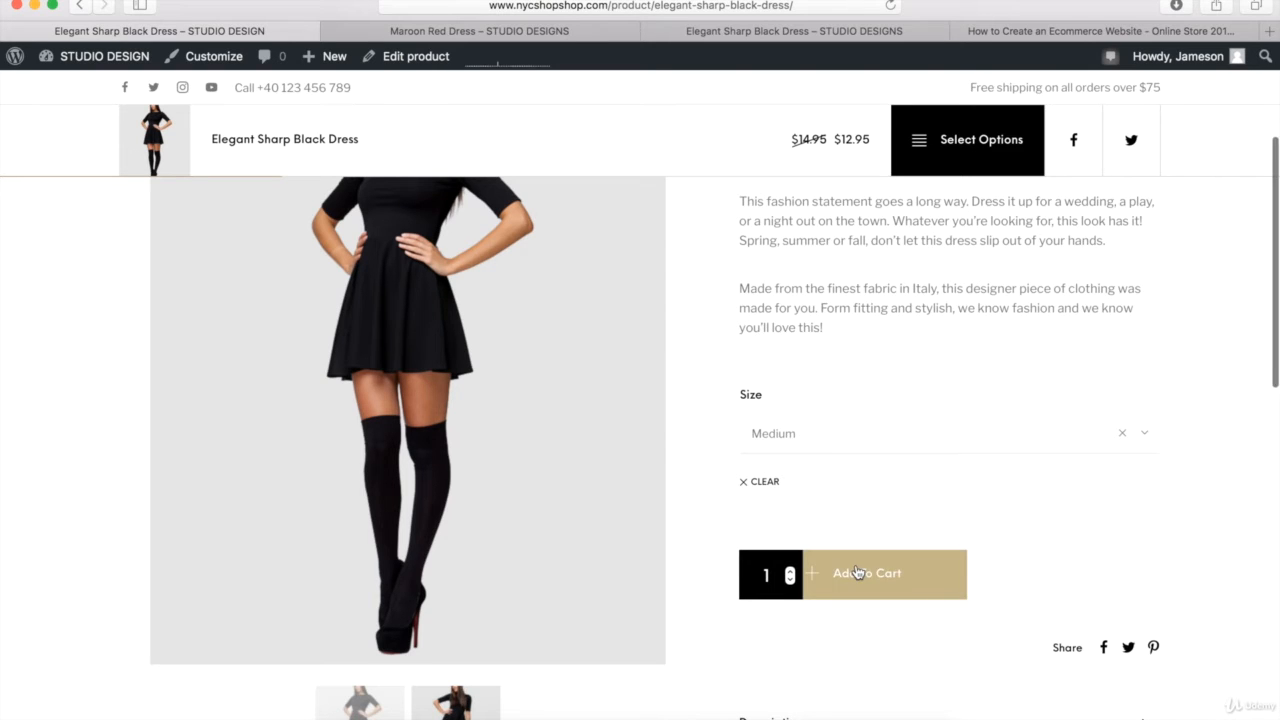
- Examine the dress page's description, additional information and related products
scroll(857, 572, "down", 4)
left_click(789, 509)
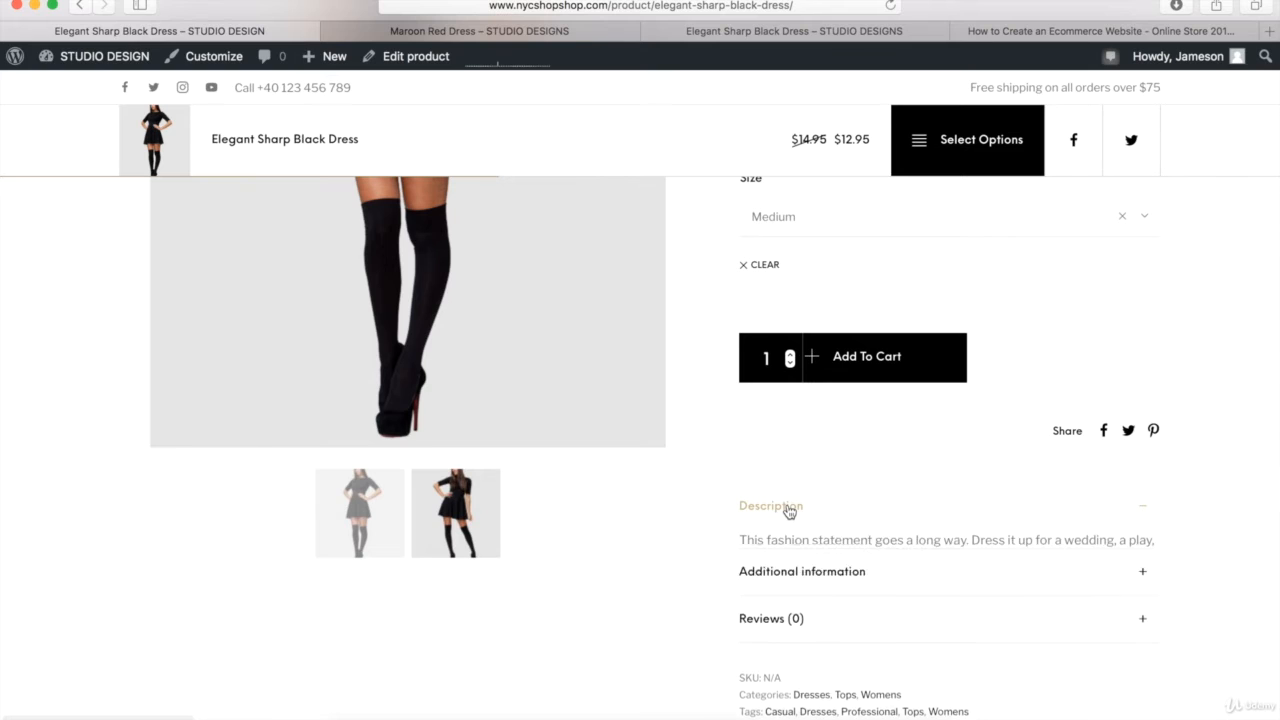
scroll(788, 508, "down", 6)
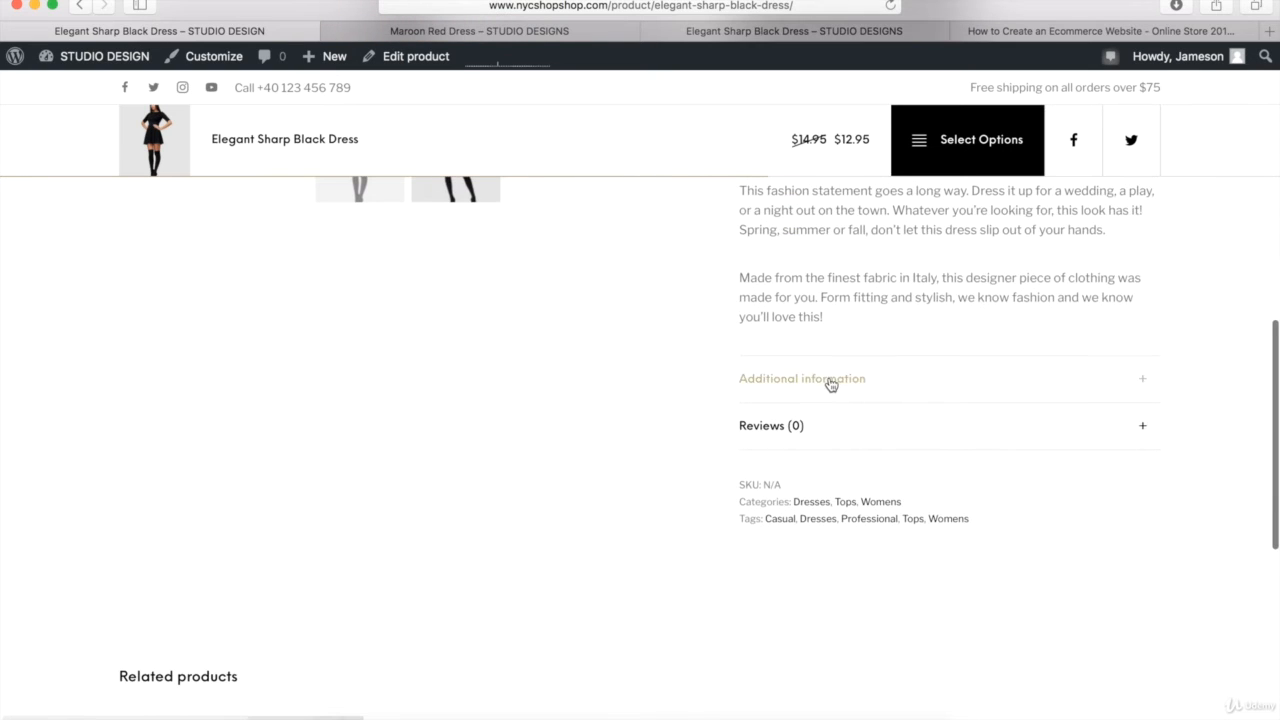
left_click(830, 380)
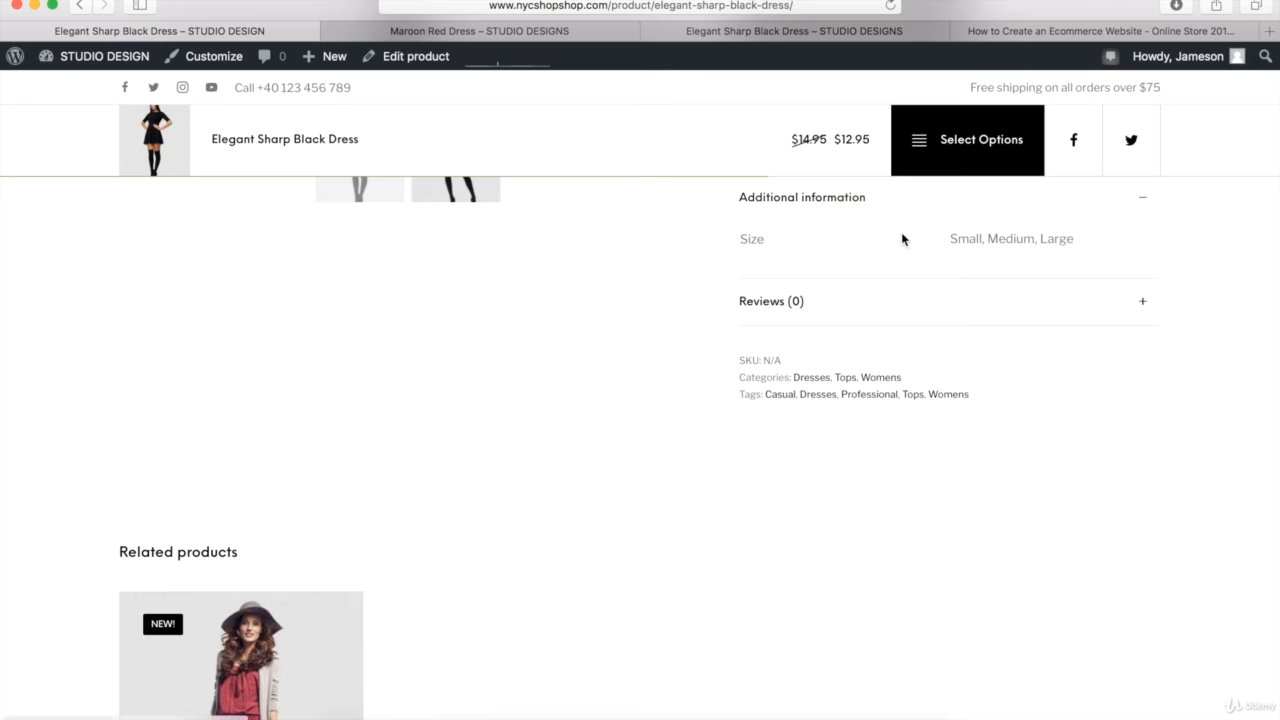
scroll(628, 386, "down", 5)
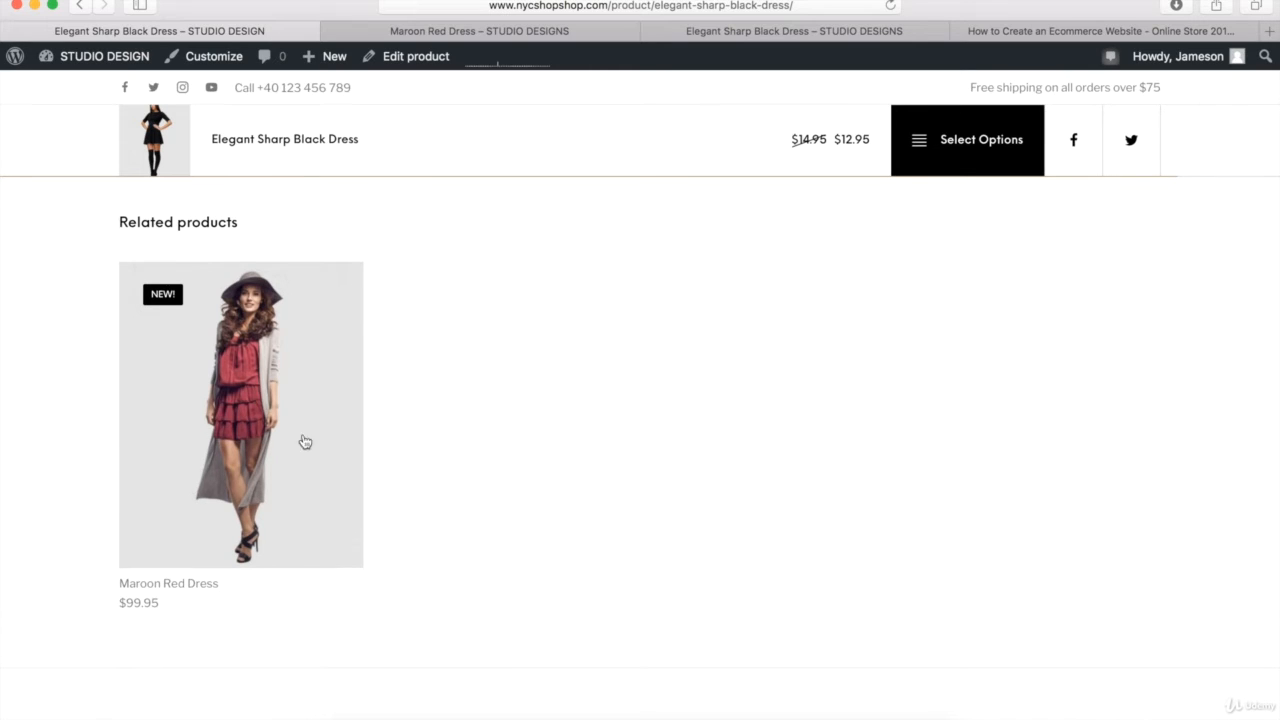
mouse_move(300, 440)
scroll(709, 449, "up", 10)
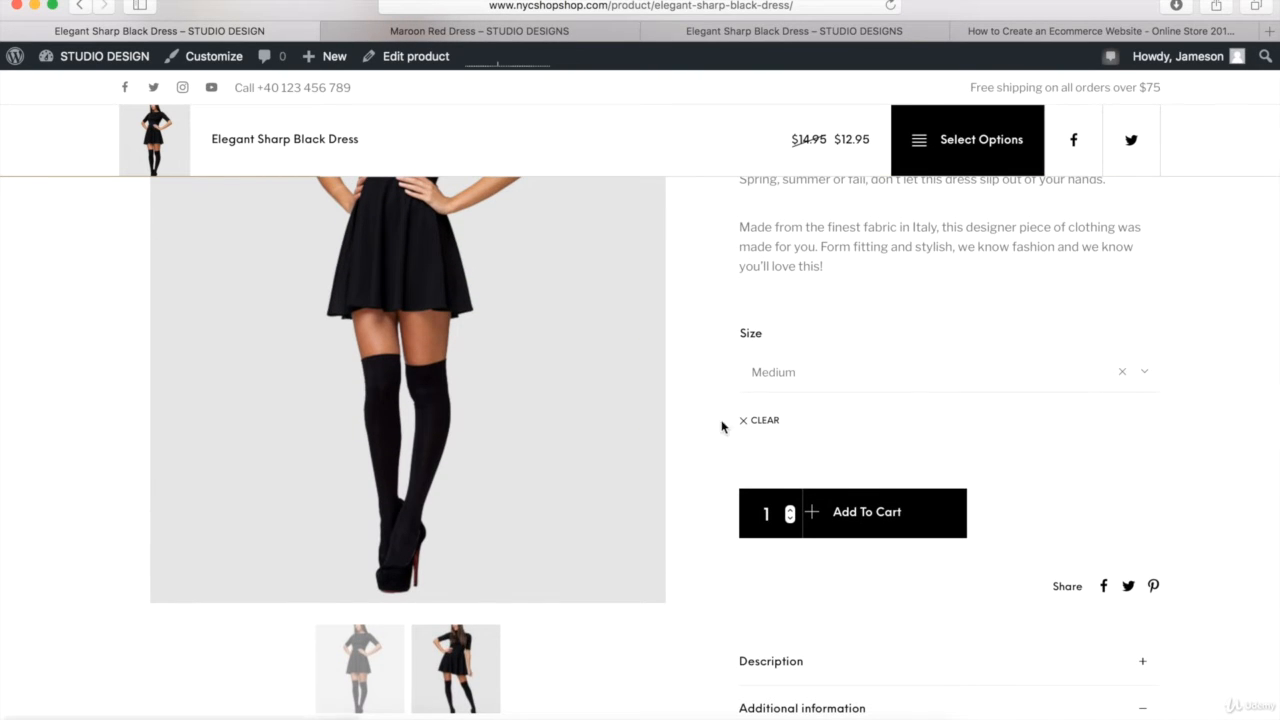
scroll(740, 372, "up", 5)
scroll(740, 372, "up", 2)
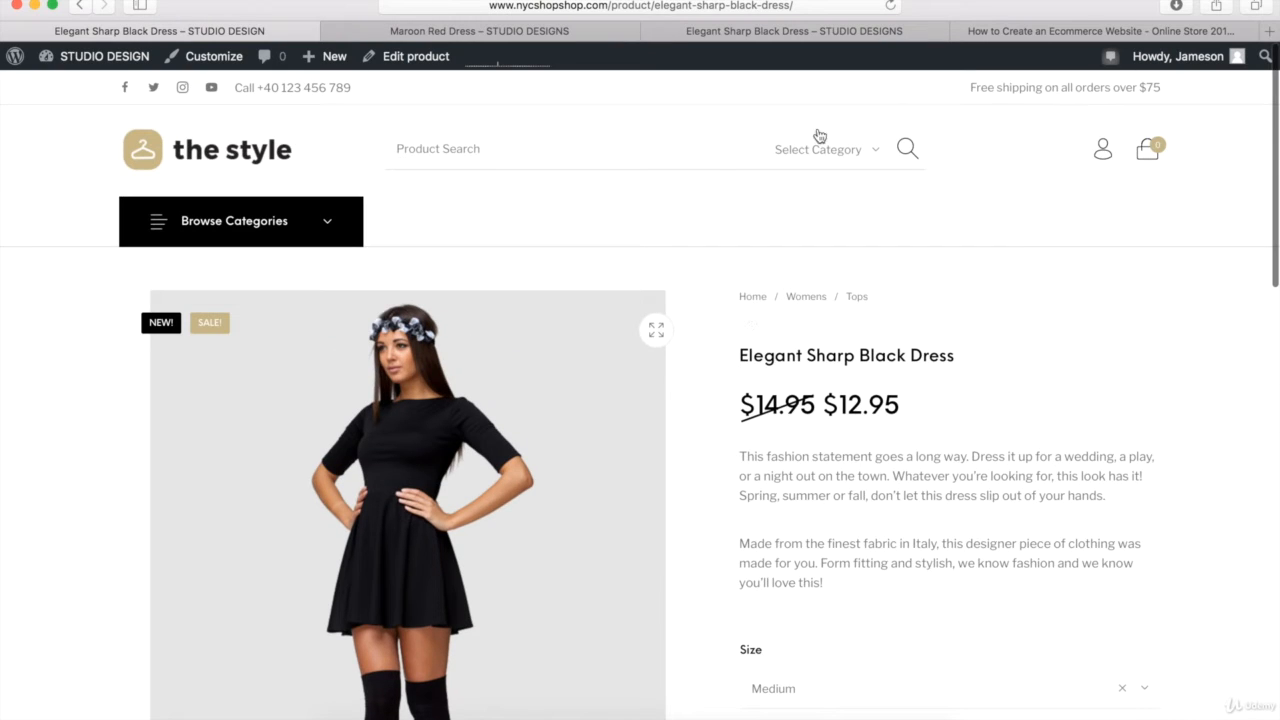
- Switch to the hellookaybye.com version of the dress and choose size Medium and color Green
left_click(858, 34)
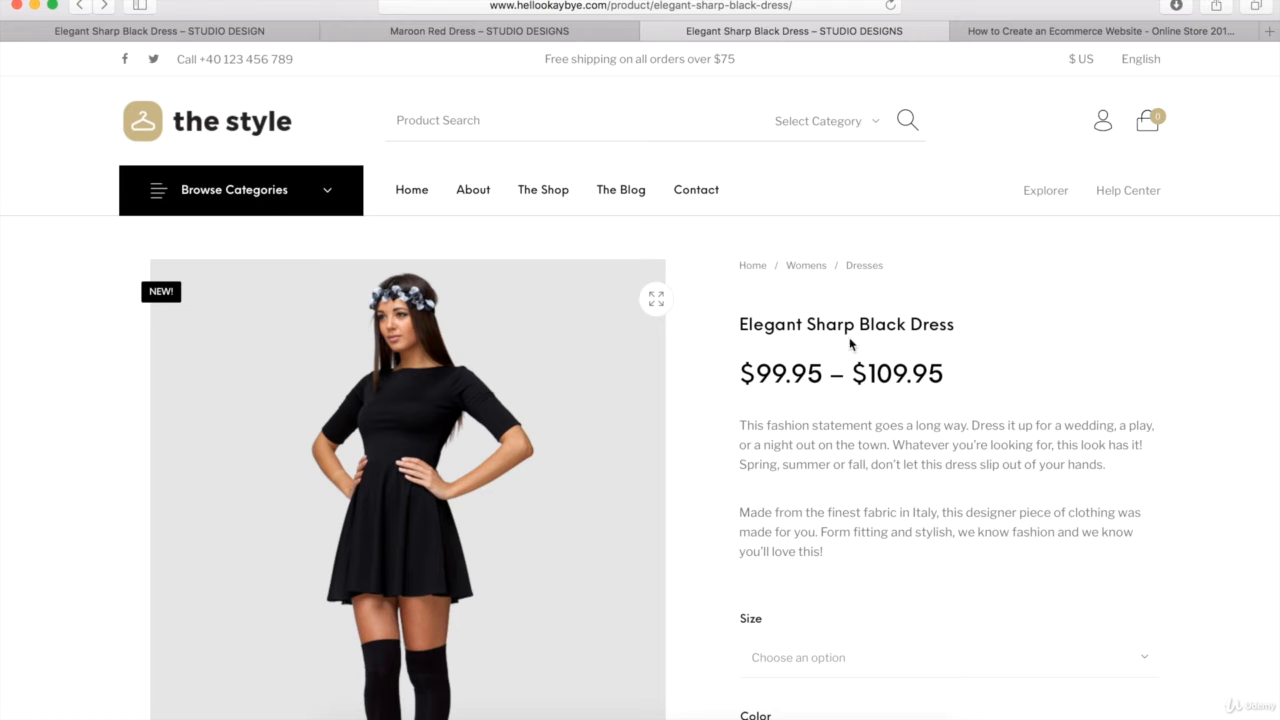
scroll(860, 365, "down", 3)
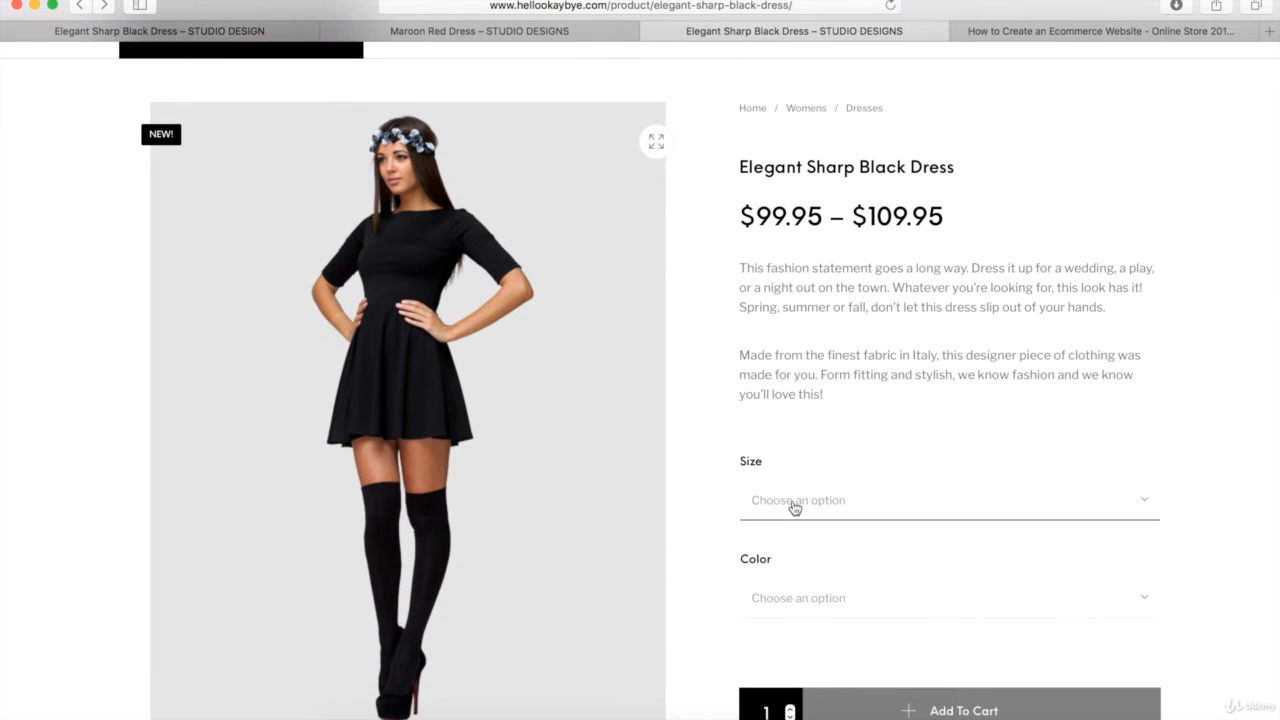
left_click(794, 505)
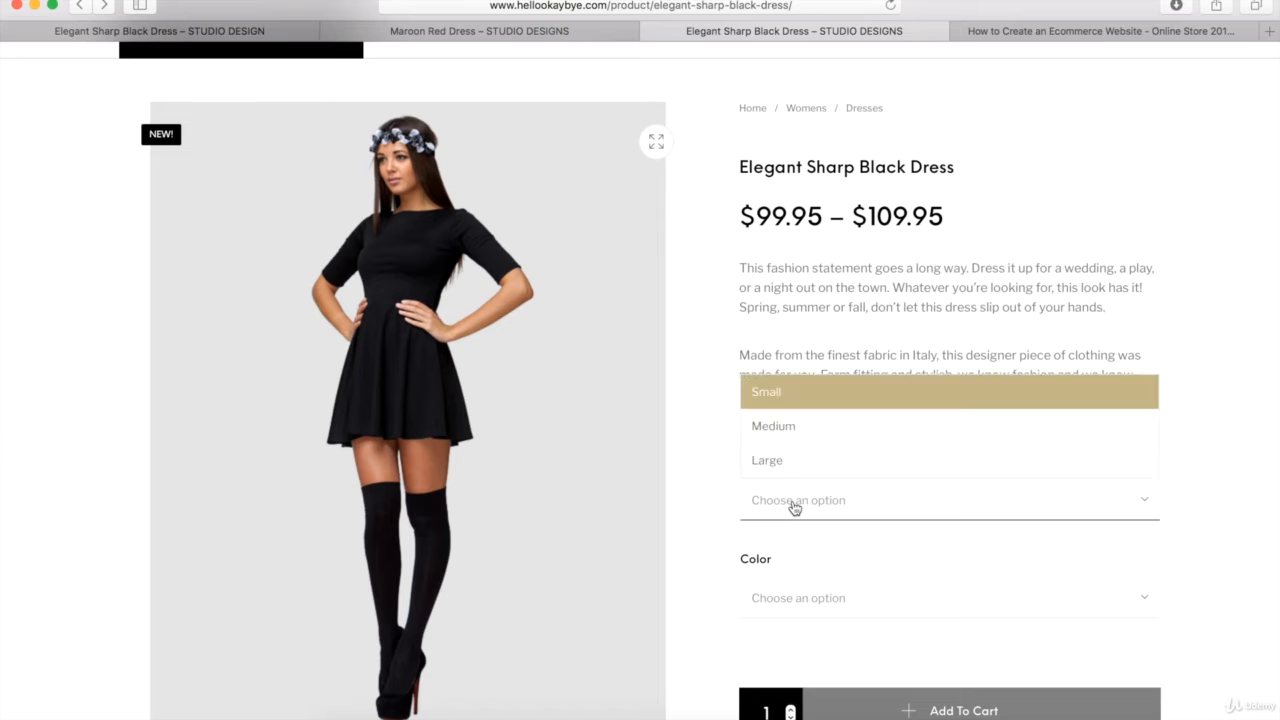
left_click(817, 429)
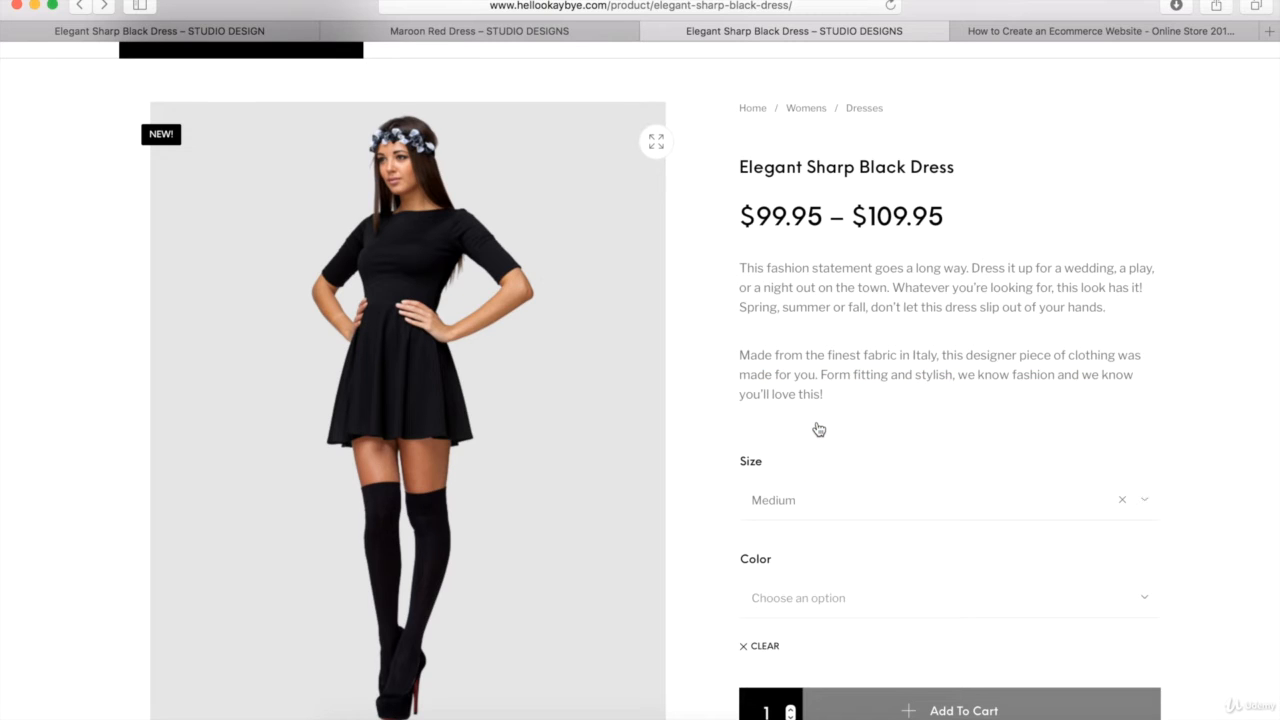
left_click(778, 598)
left_click(797, 525)
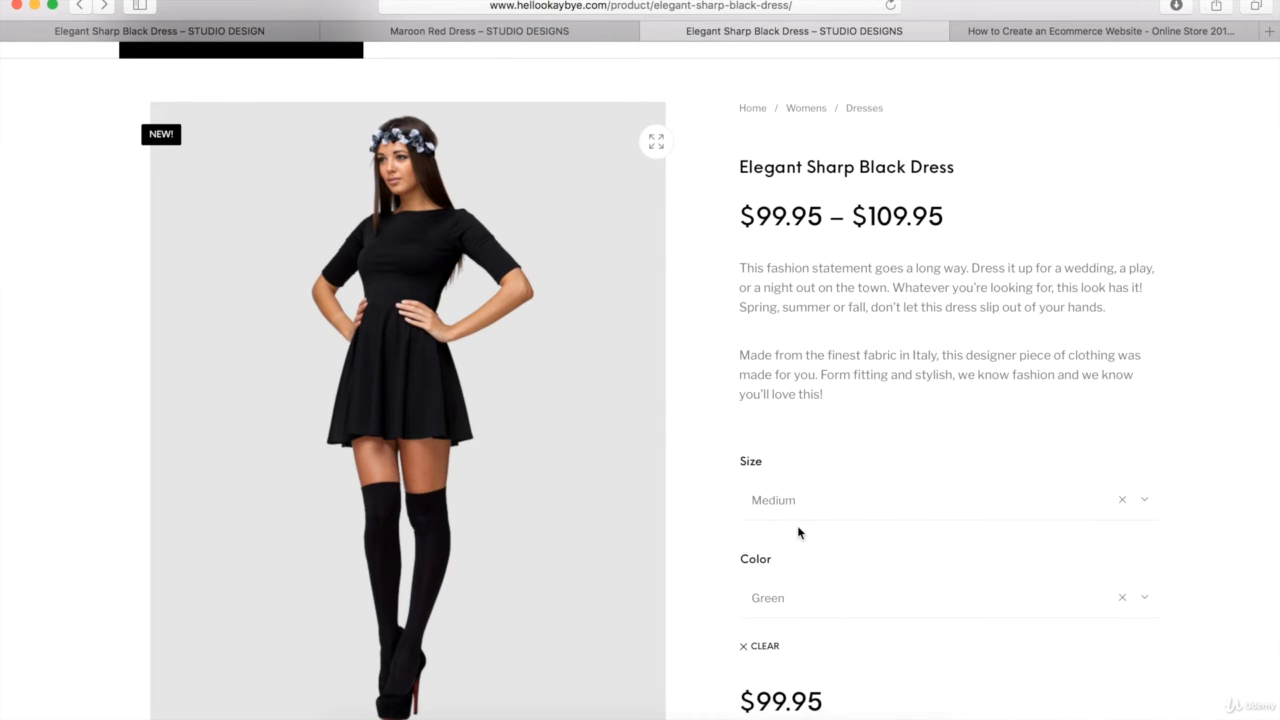
- Change the dress color to Blue and compare the price with the Green variation
scroll(797, 525, "down", 2)
scroll(797, 532, "down", 1)
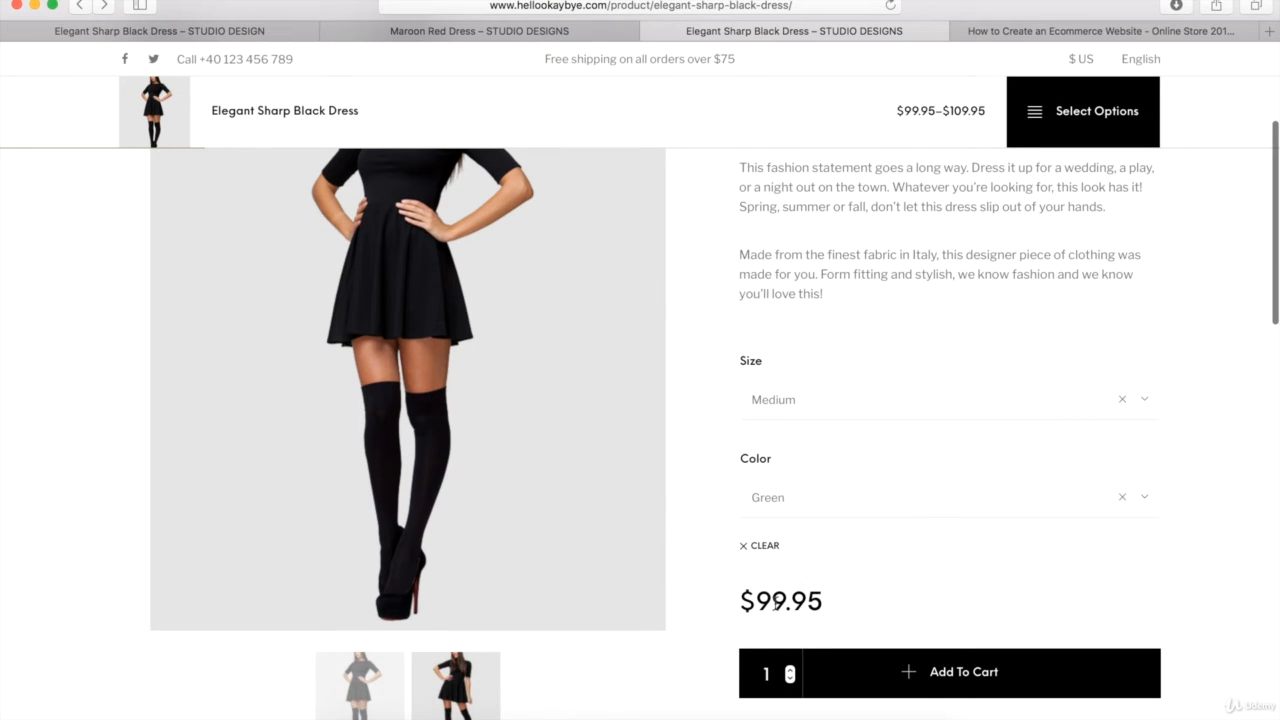
left_click(824, 513)
left_click(832, 470)
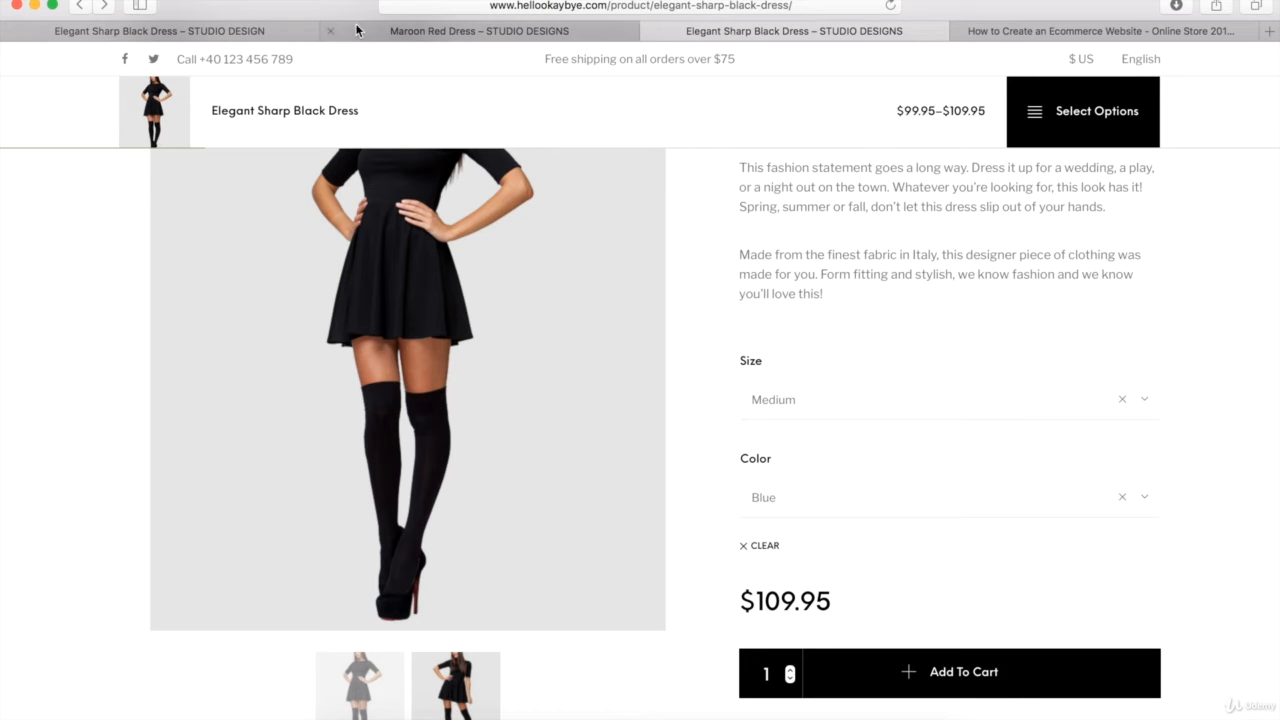
- Return to the nycshopshop.com dress page and start adding a new product to that store
left_click(252, 32)
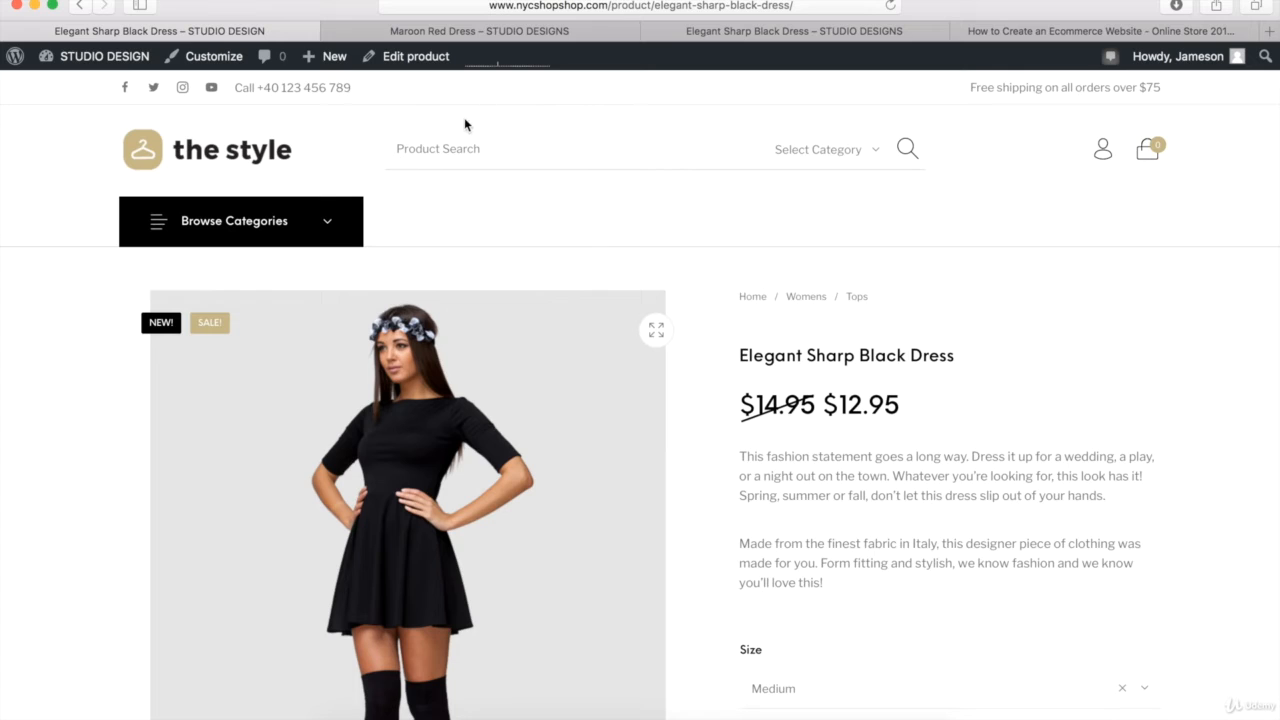
mouse_move(331, 67)
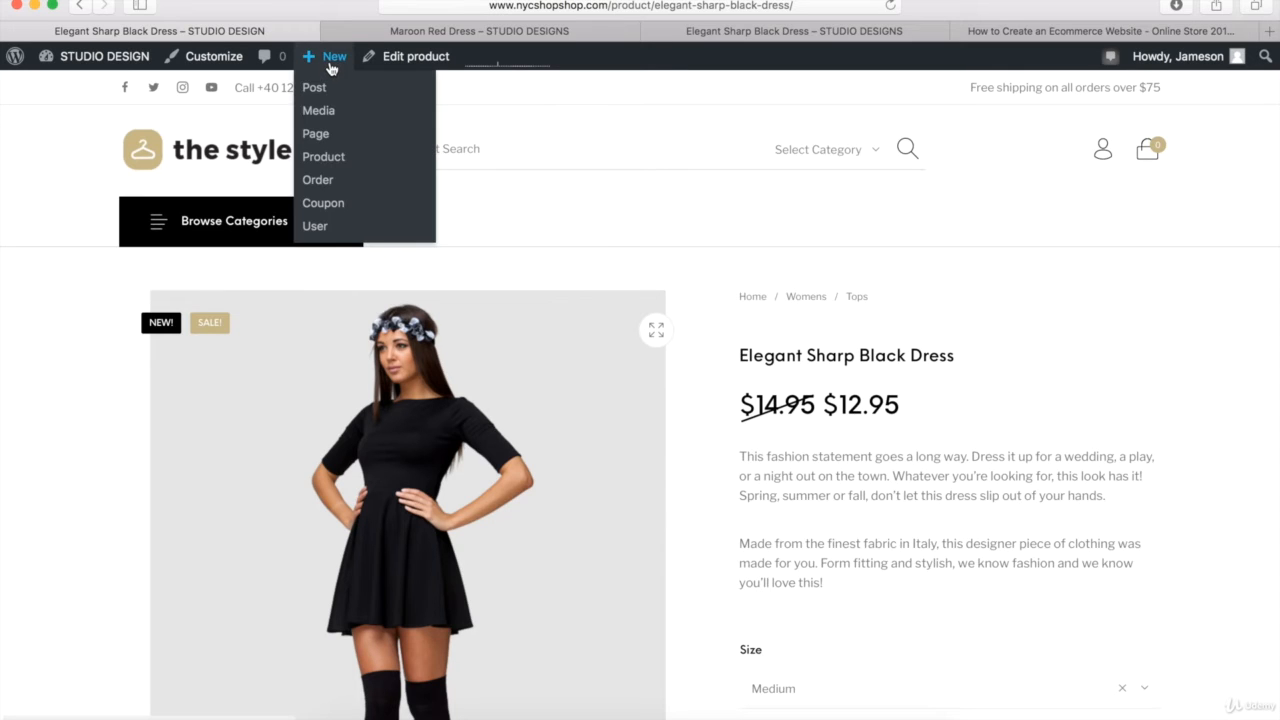
left_click(323, 158)
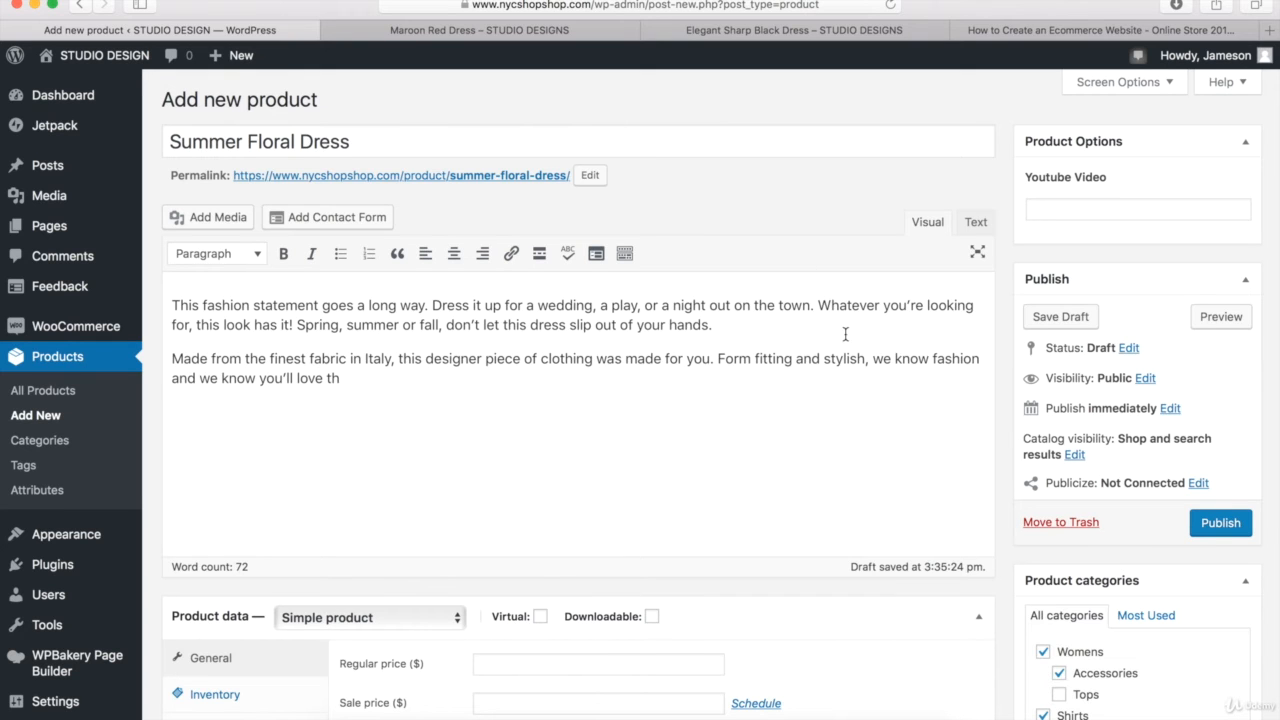
- Set the product type of the Summer Floral Dress draft to Variable product
scroll(845, 334, "down", 10)
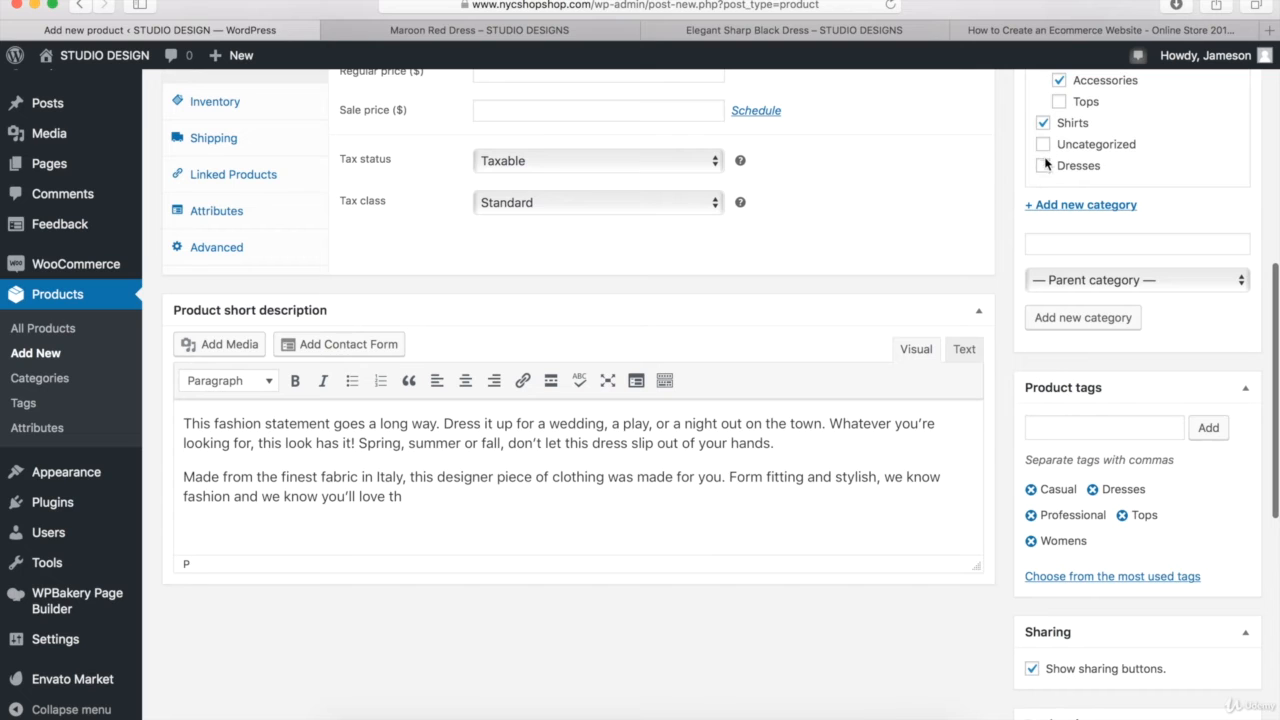
scroll(1009, 447, "down", 6)
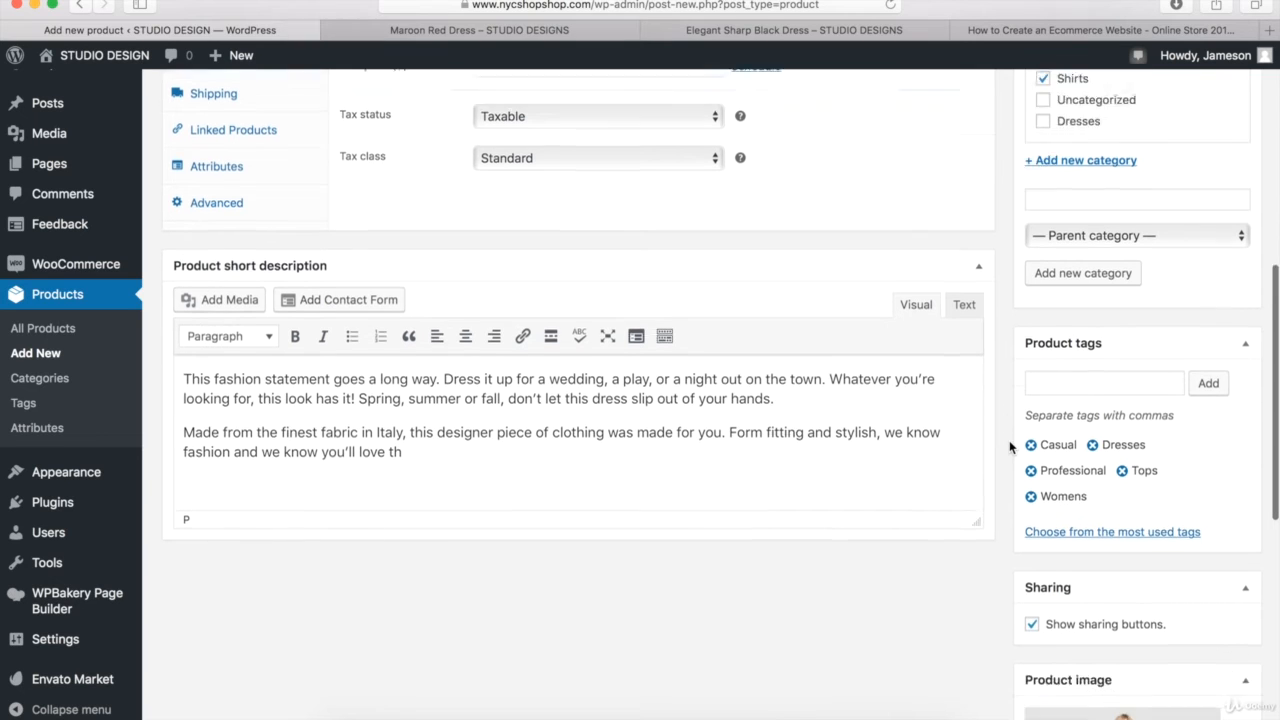
scroll(1005, 468, "down", 4)
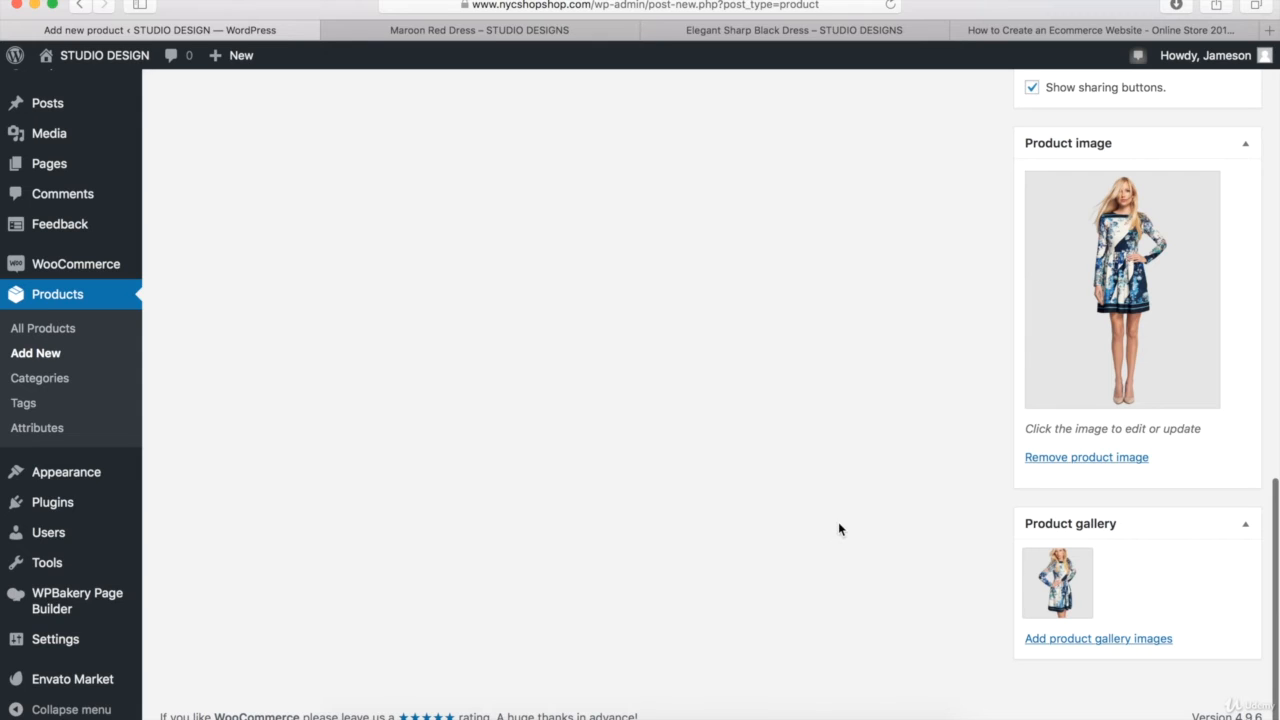
scroll(633, 567, "up", 15)
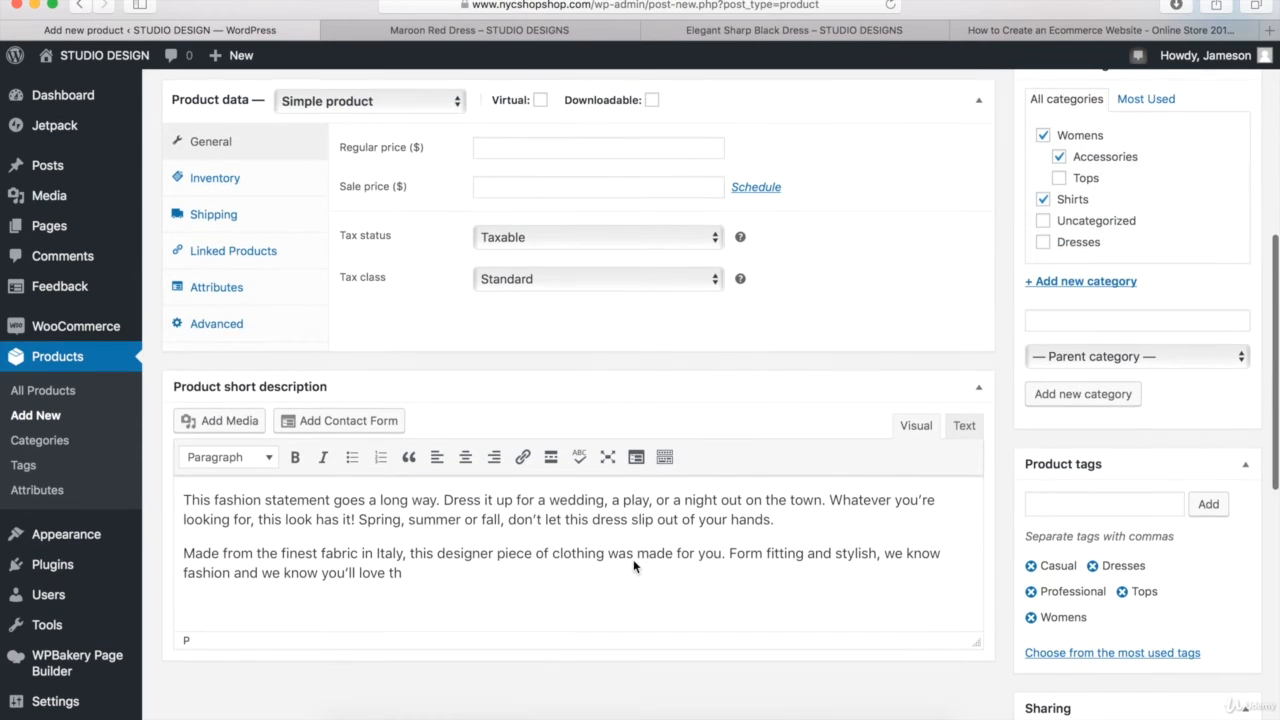
scroll(633, 562, "up", 3)
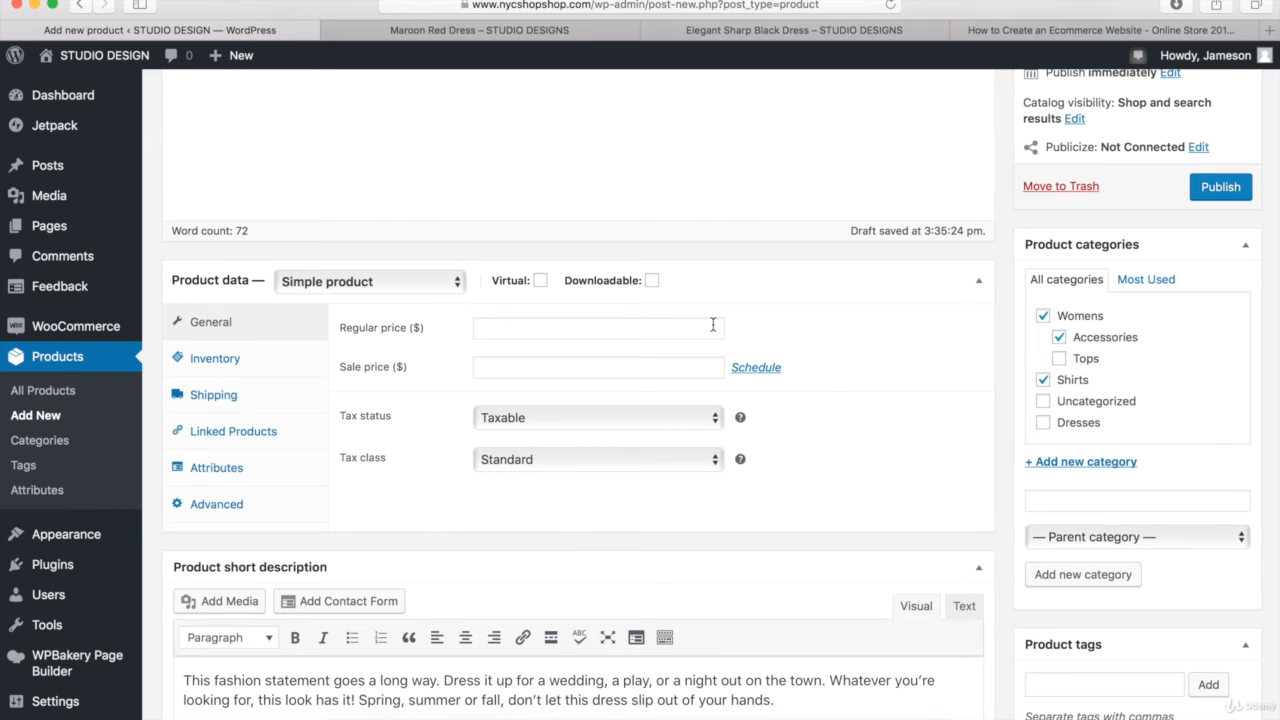
left_click(347, 287)
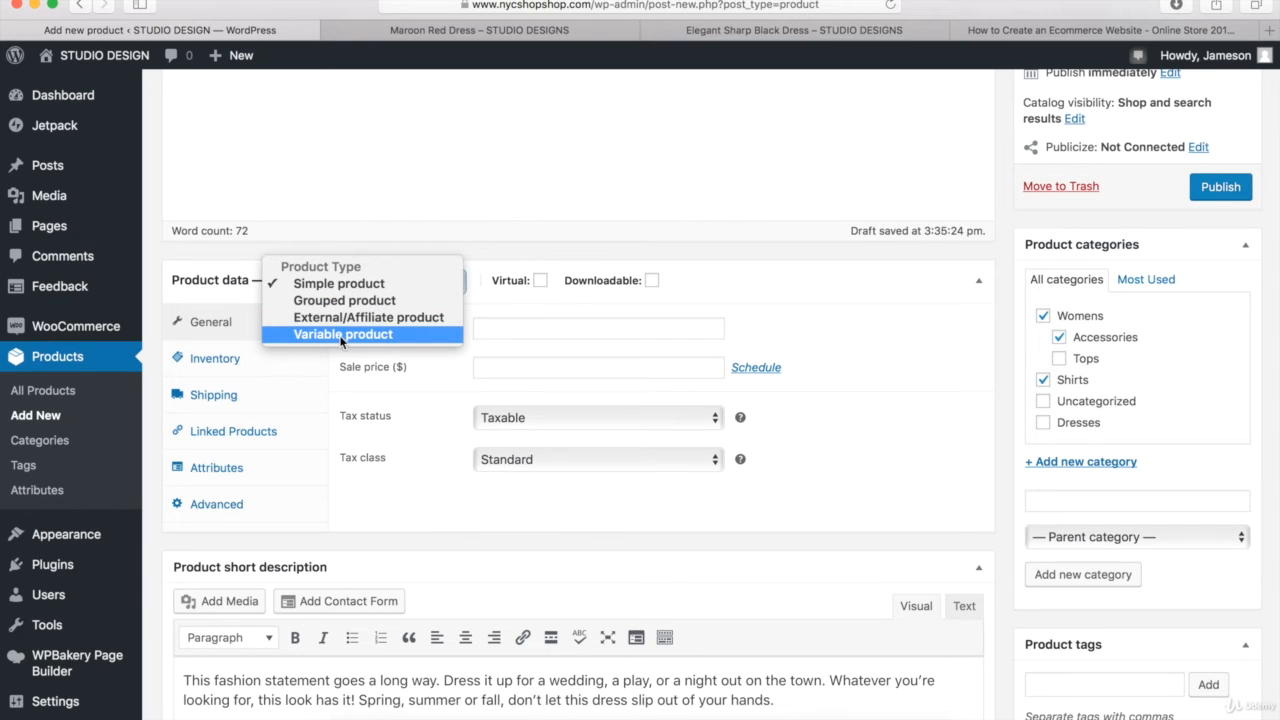
left_click(342, 334)
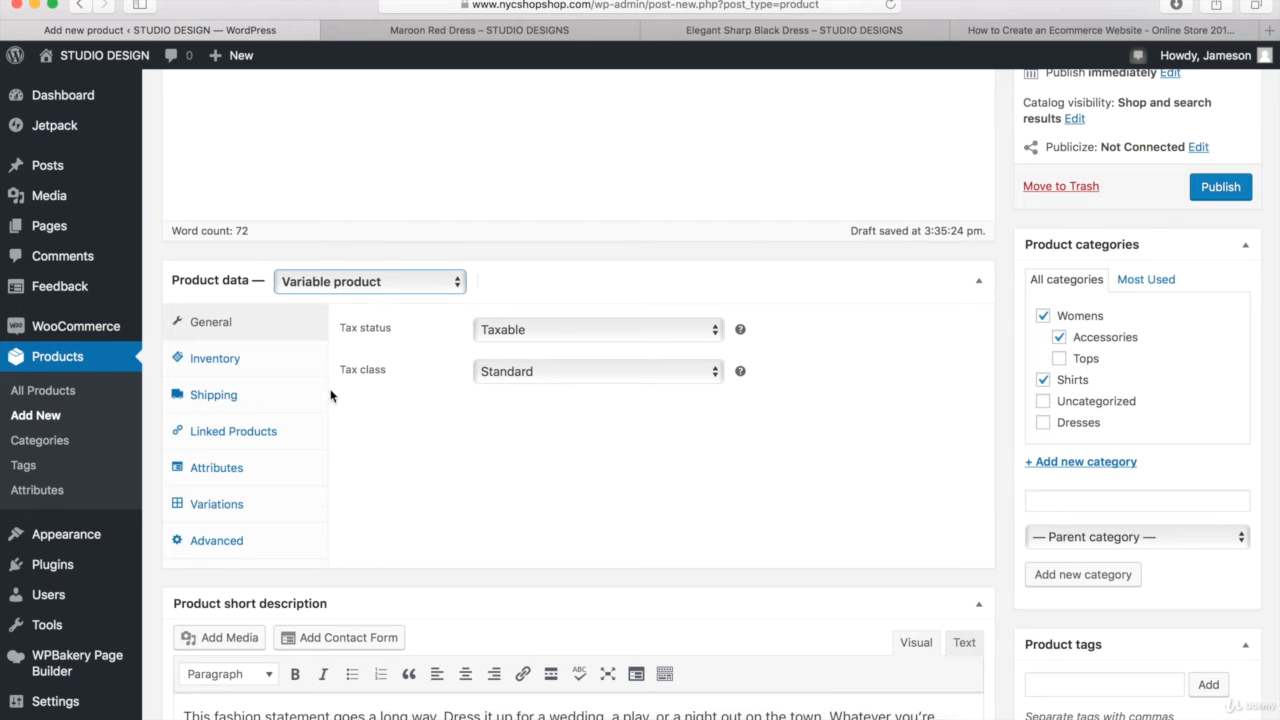
- Review the dress's inventory, shipping and linked product settings, briefly switching stock management on and off again
left_click(205, 368)
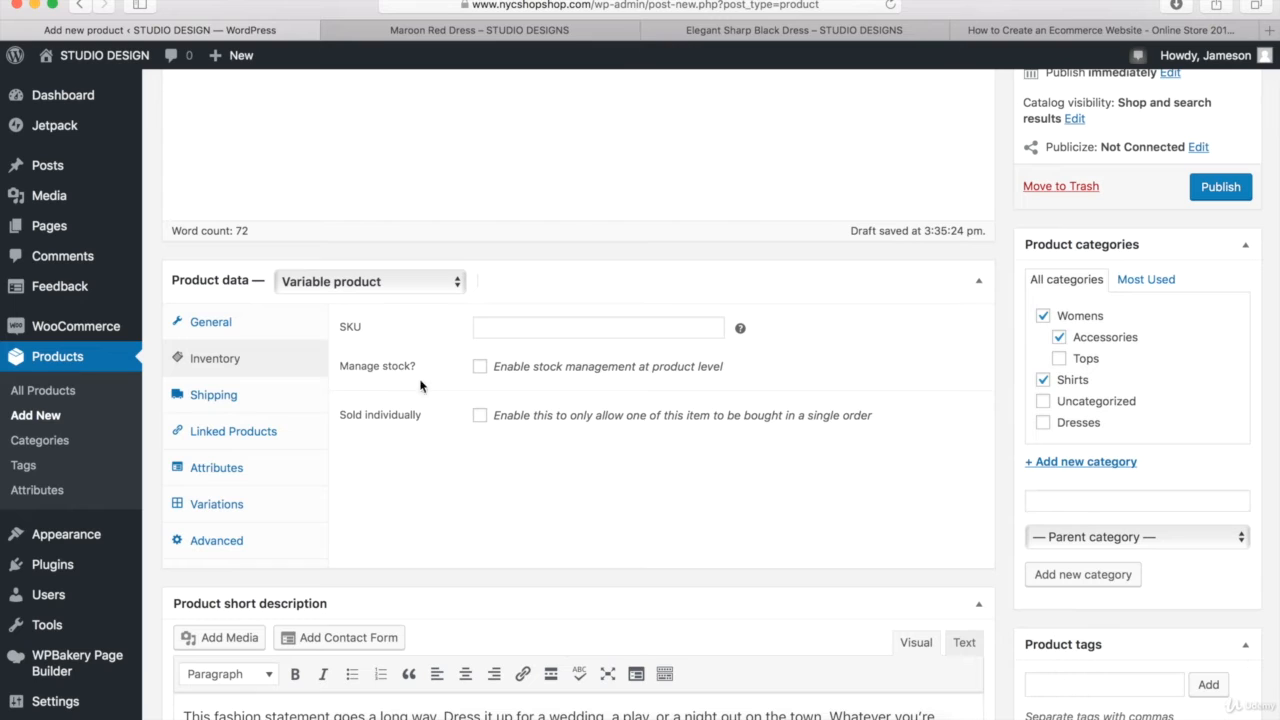
left_click(480, 368)
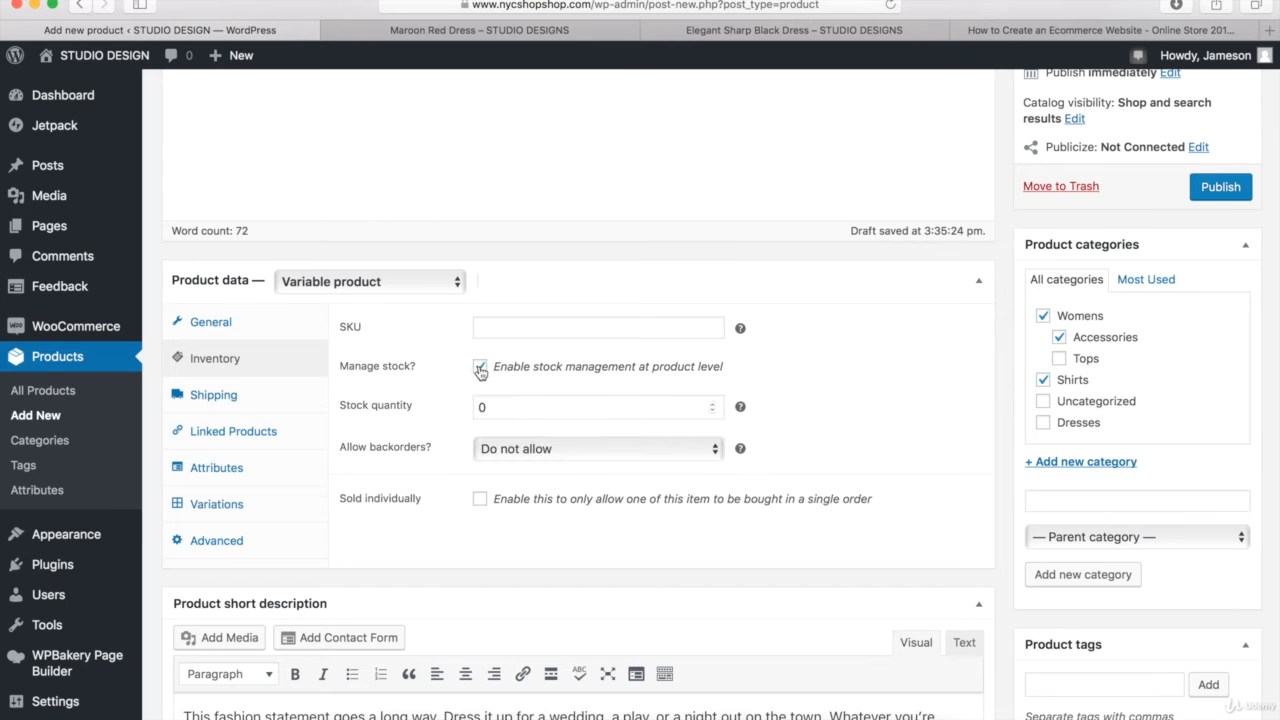
left_click(480, 368)
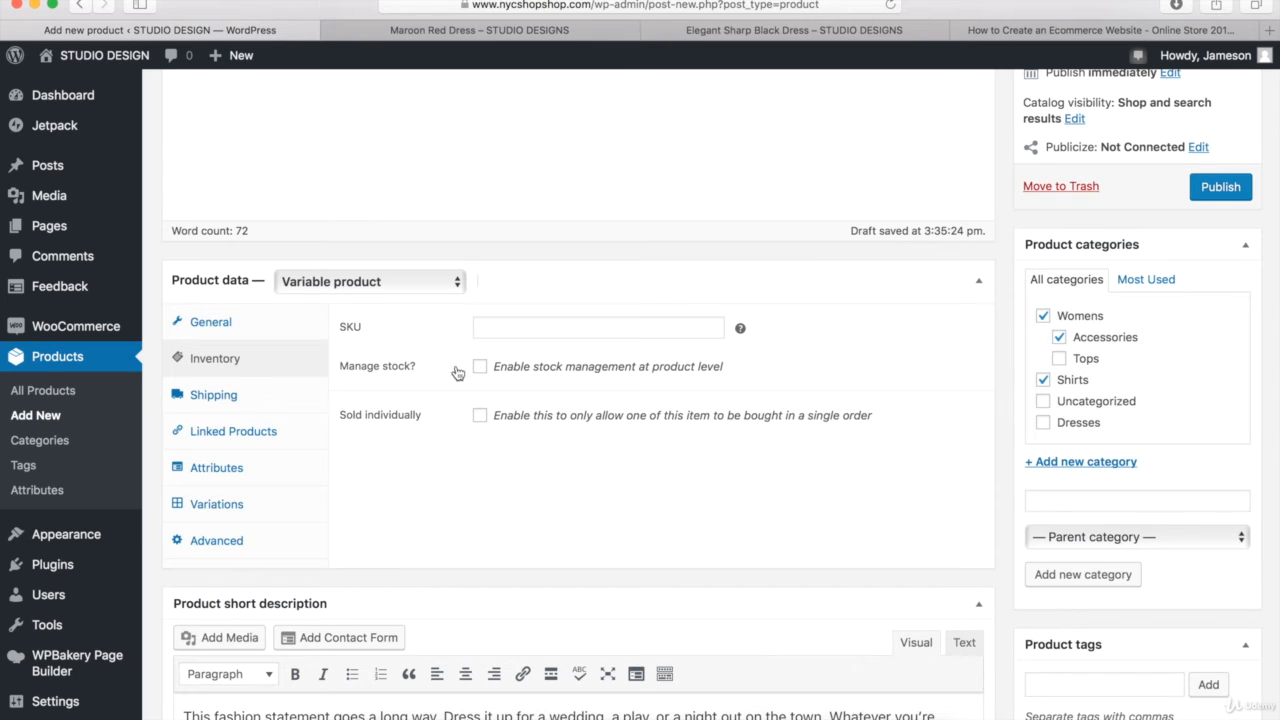
left_click(221, 405)
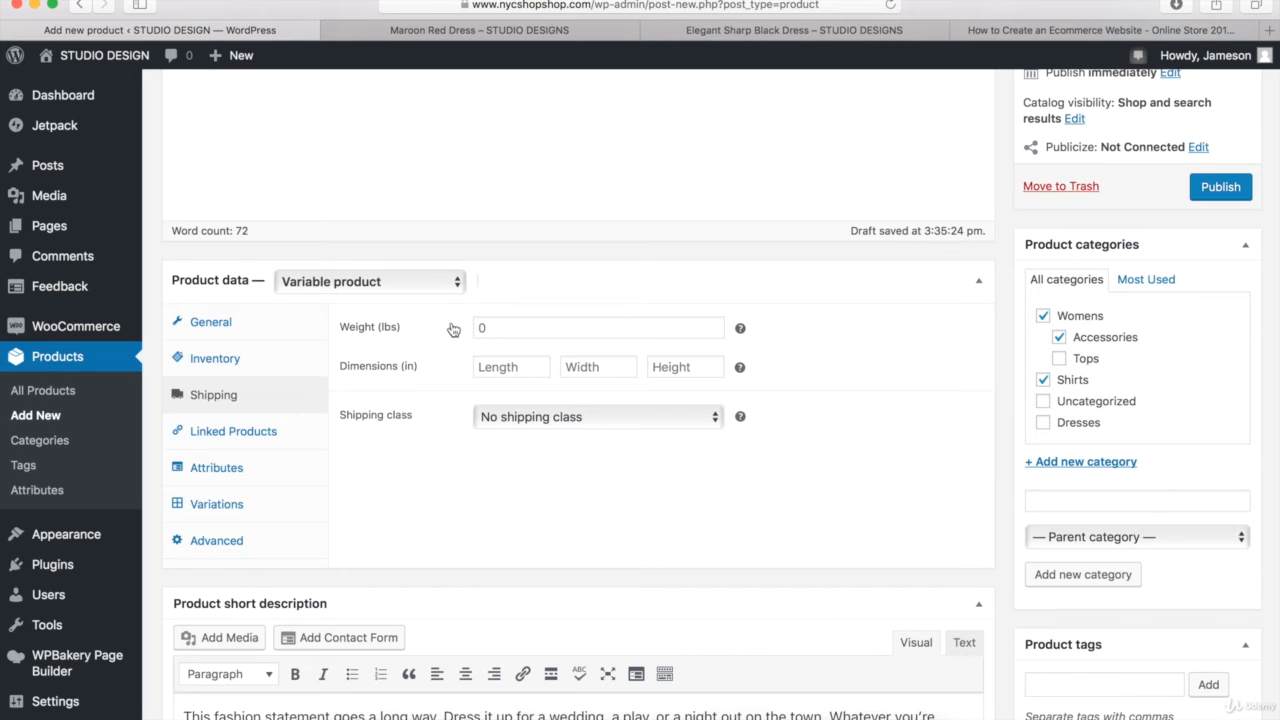
left_click(240, 437)
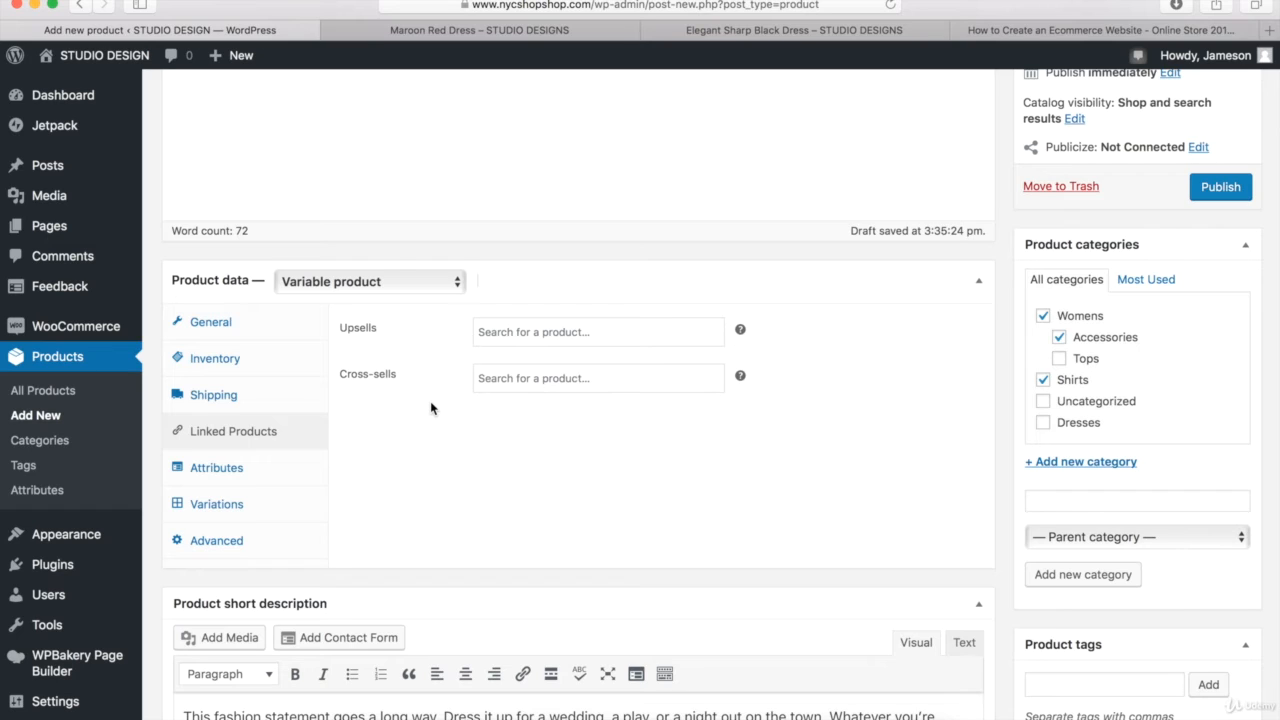
- Add and save a custom Size attribute with the values Small|Medium|Large, used for variations
left_click(220, 475)
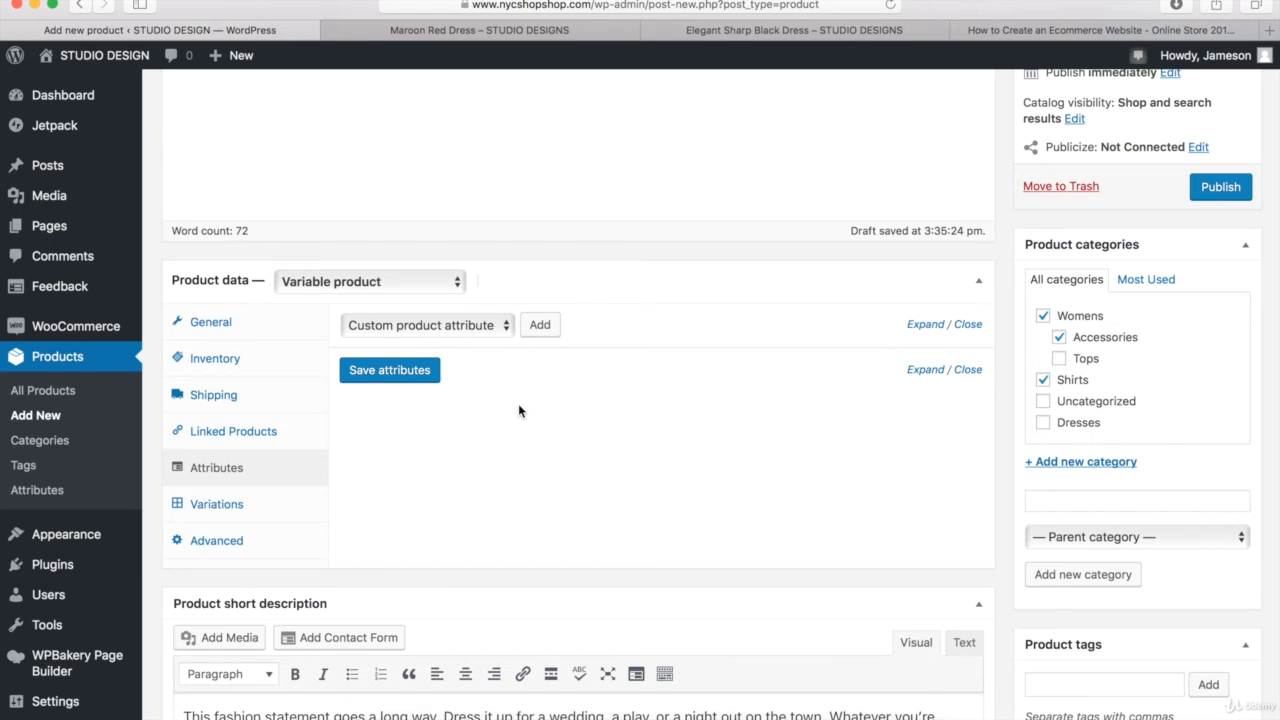
left_click(539, 326)
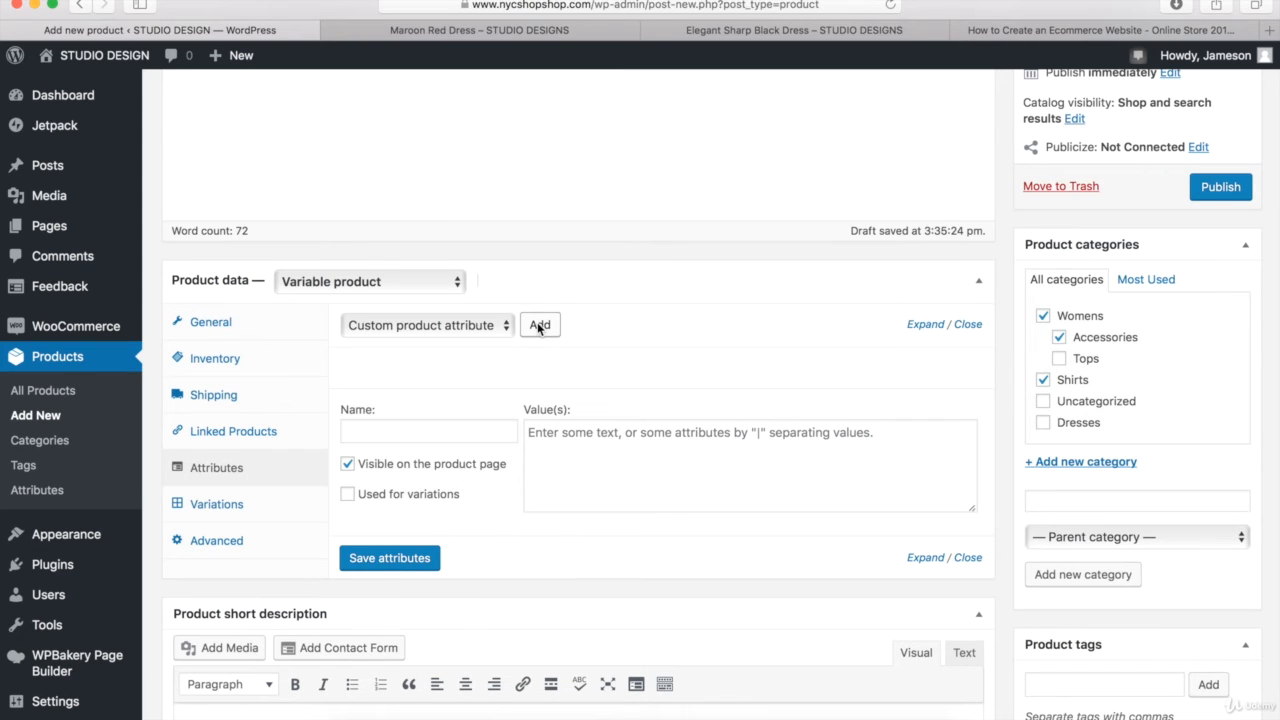
left_click(431, 433)
type("Size")
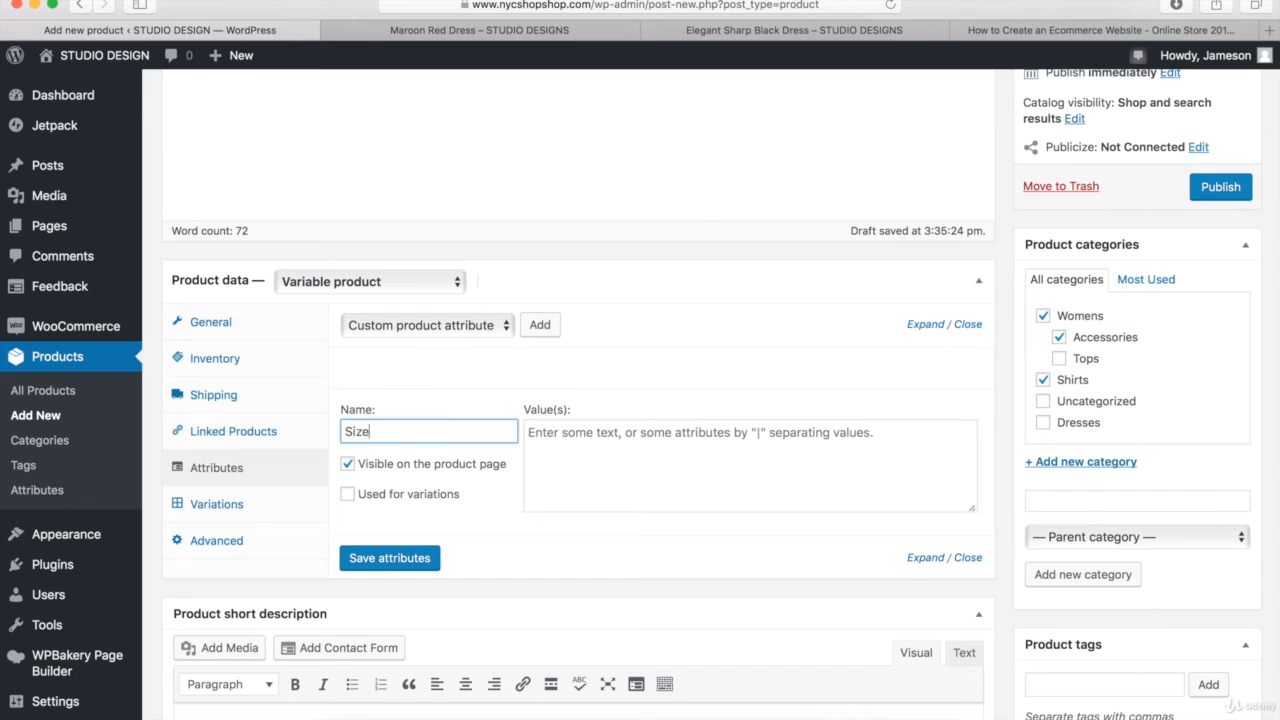
key("Tab")
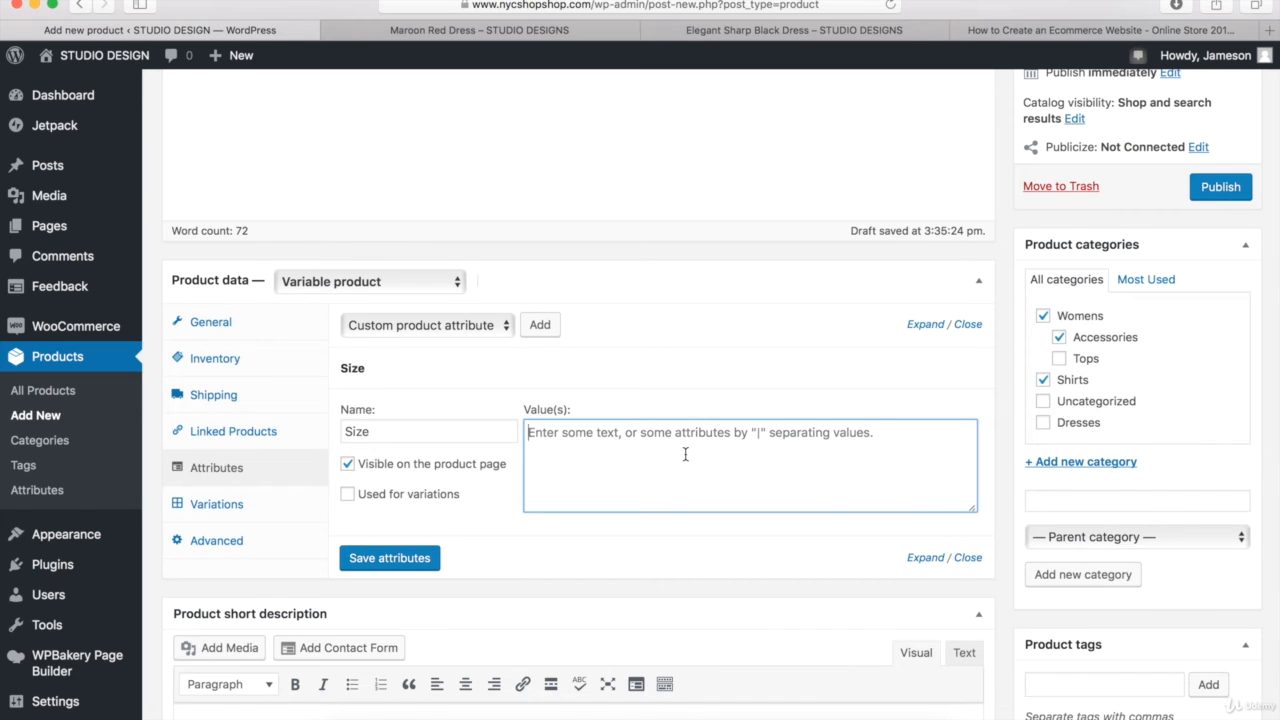
type("Smal")
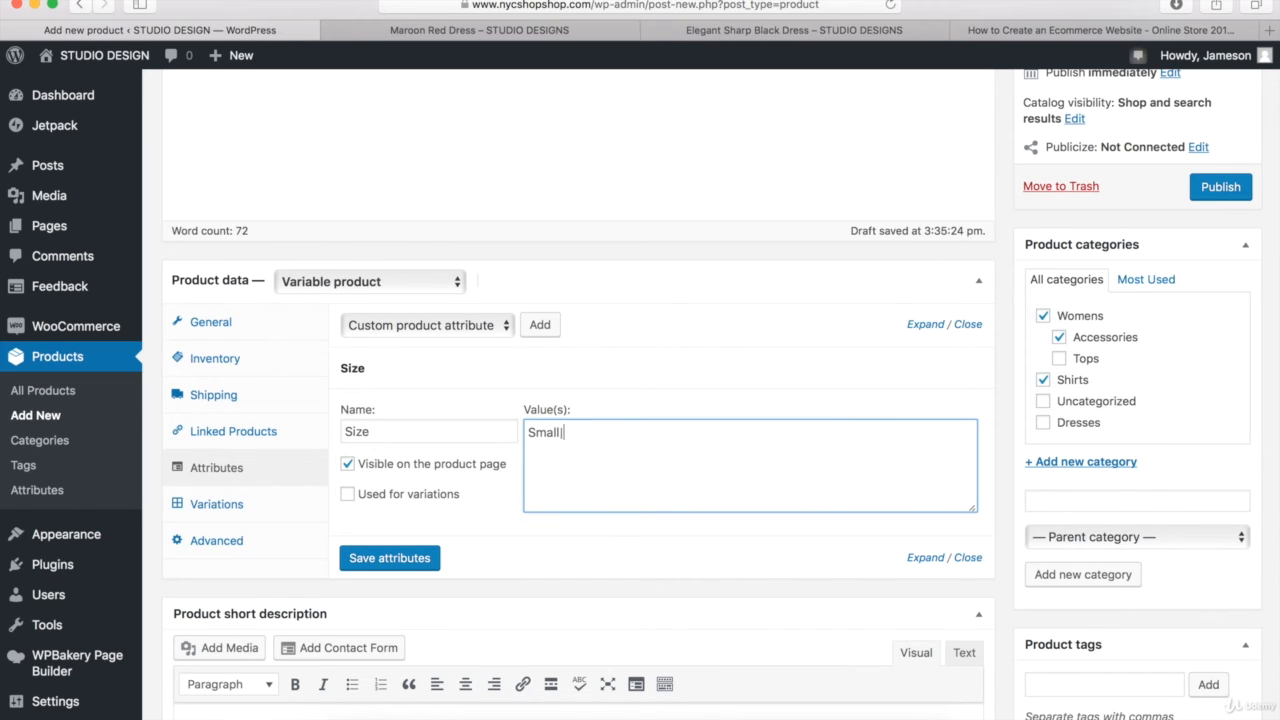
type("l|Medium|Large")
left_click(347, 494)
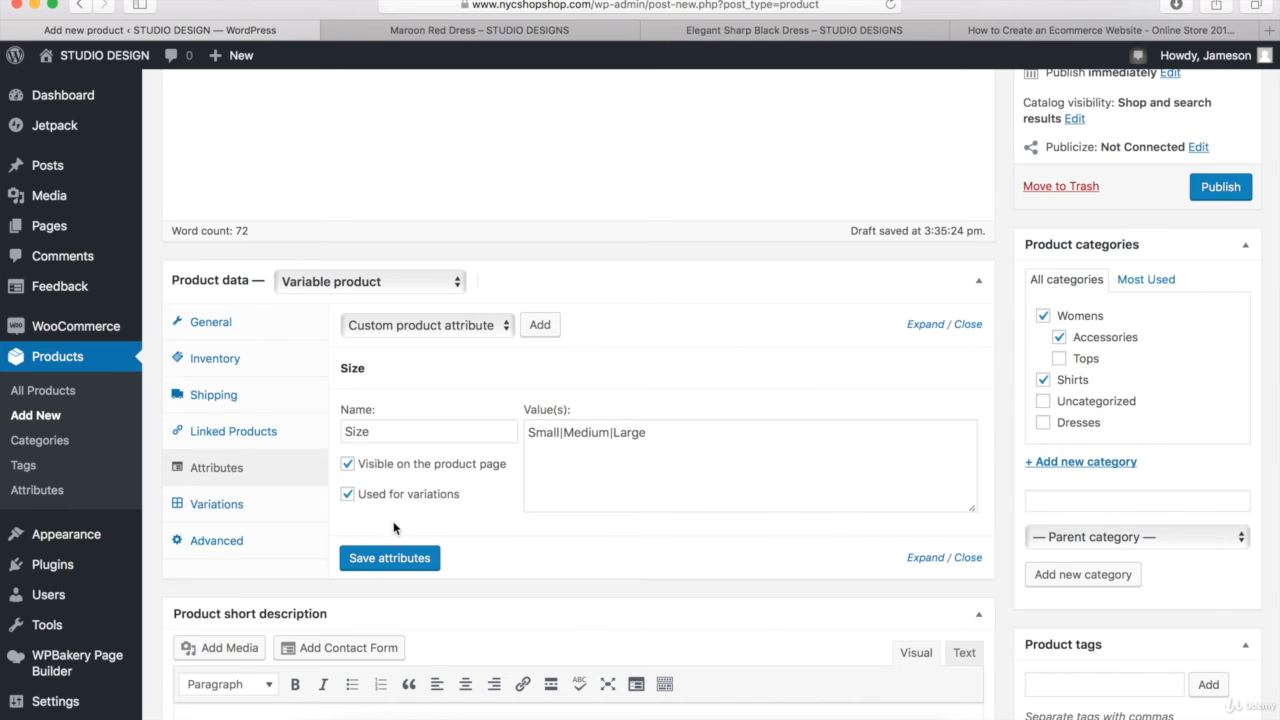
left_click(384, 560)
- Add and save a custom Color attribute with the values Green|Blue, used for variations
left_click(541, 326)
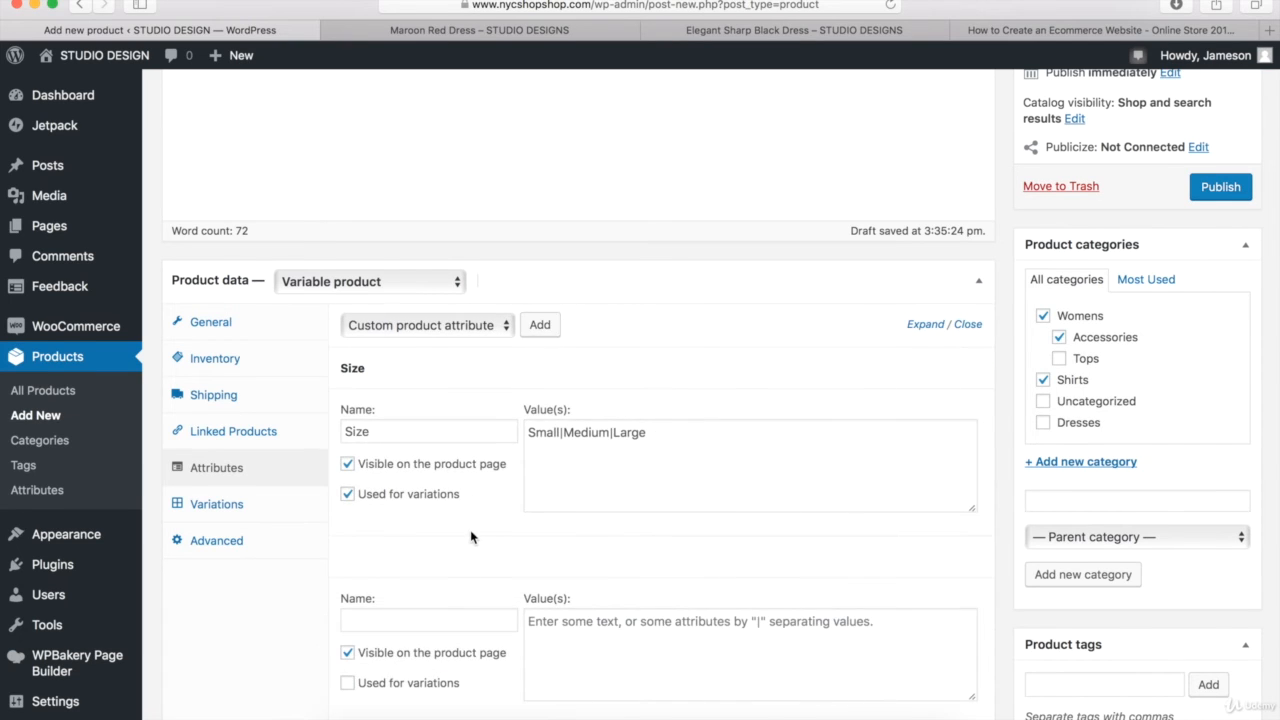
scroll(471, 537, "down", 3)
left_click(409, 465)
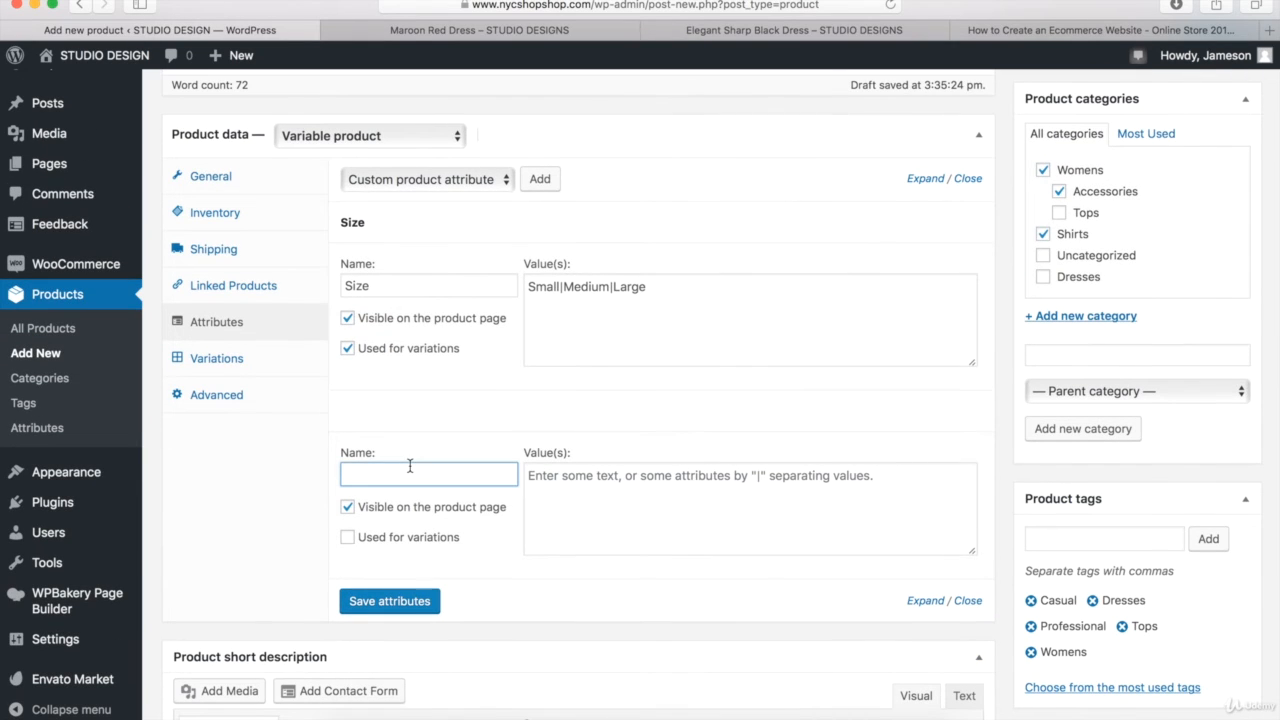
type("Color")
key("Tab")
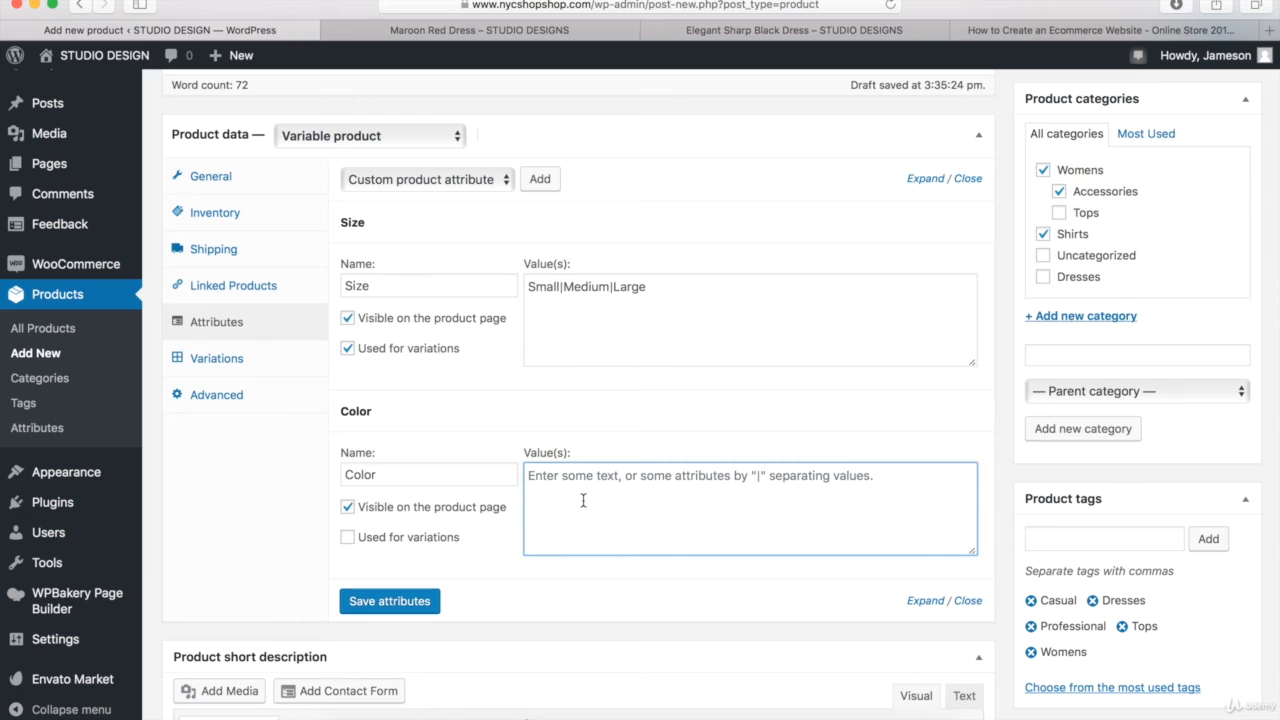
type("Green")
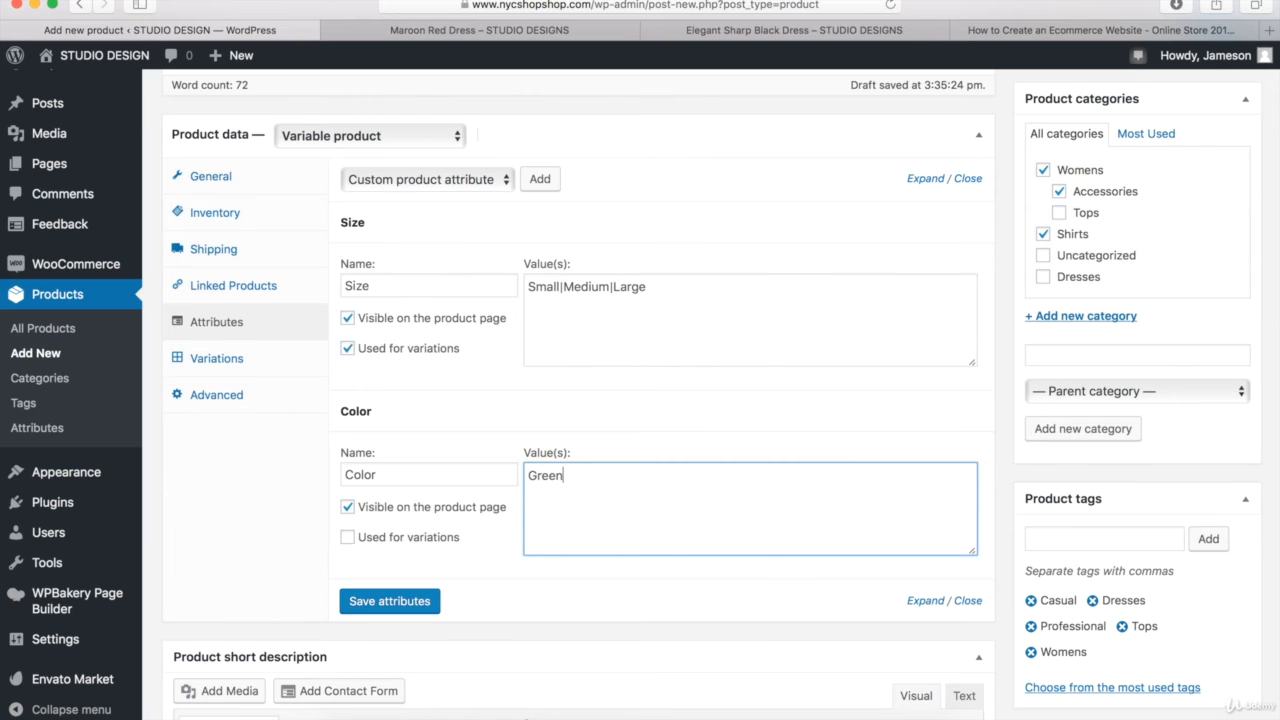
type("|Blue")
left_click(347, 538)
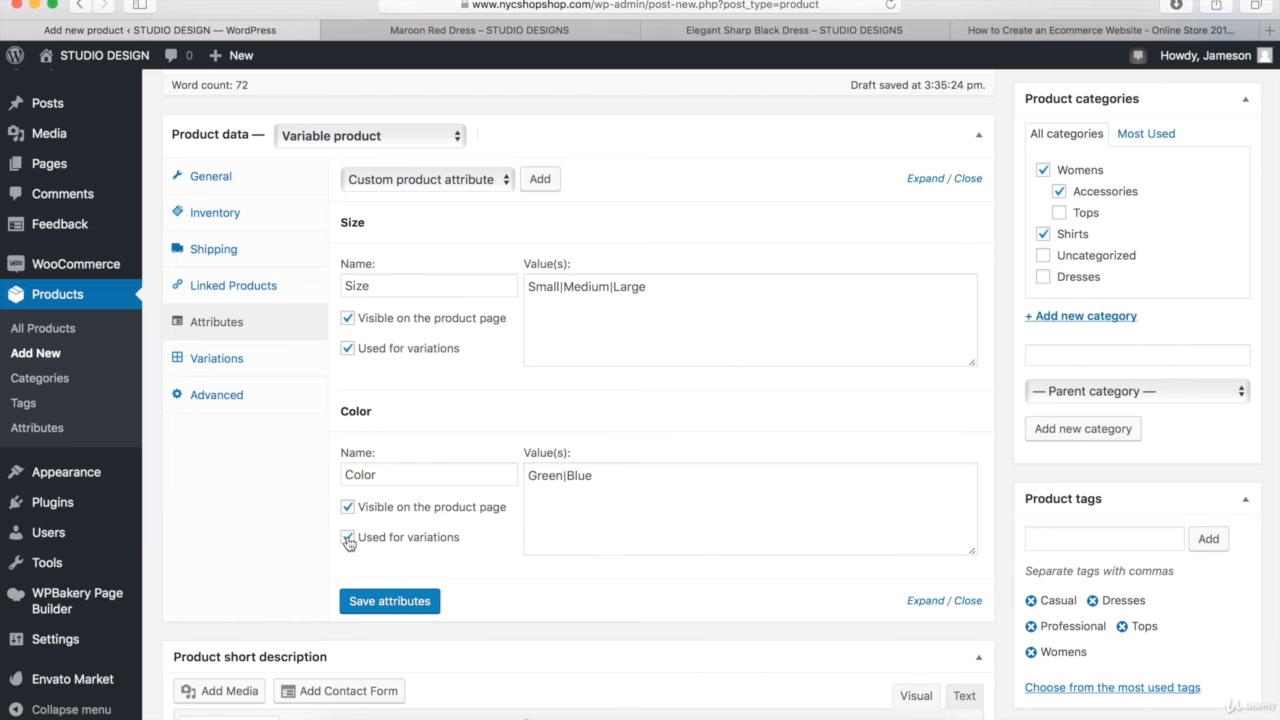
left_click(378, 605)
- Add two blank variations to the Summer Floral Dress
left_click(222, 362)
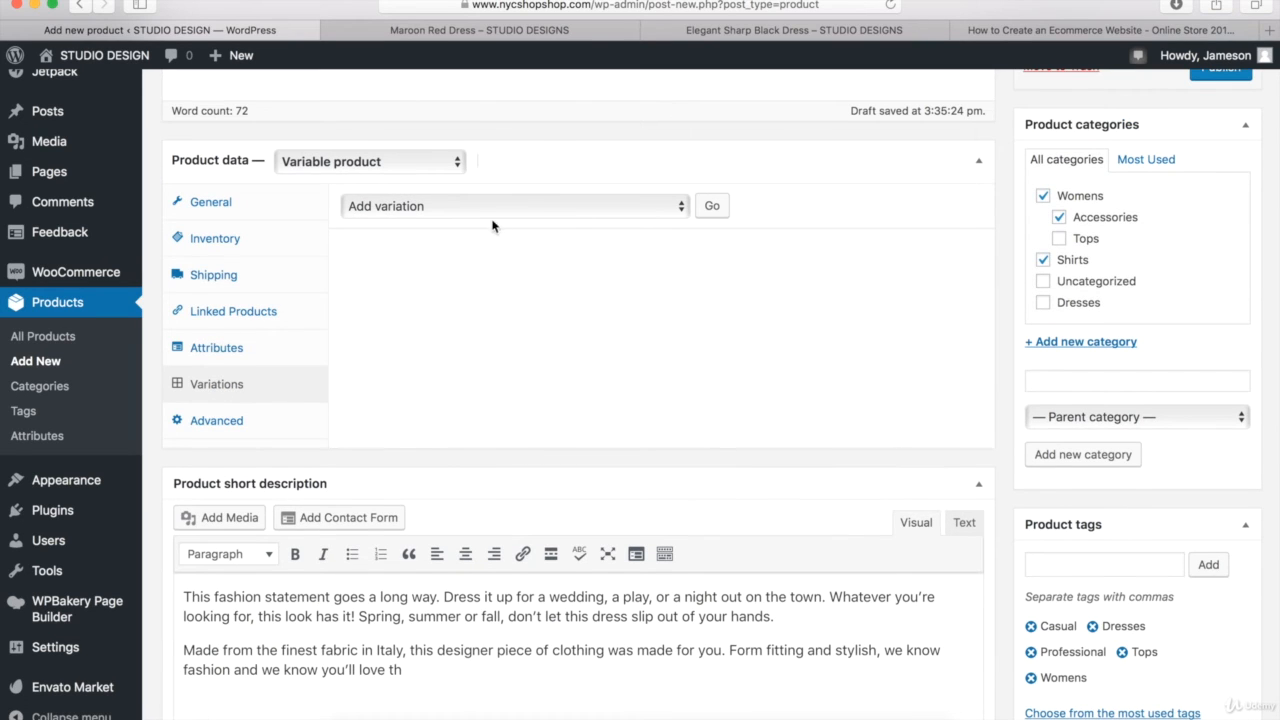
left_click(522, 206)
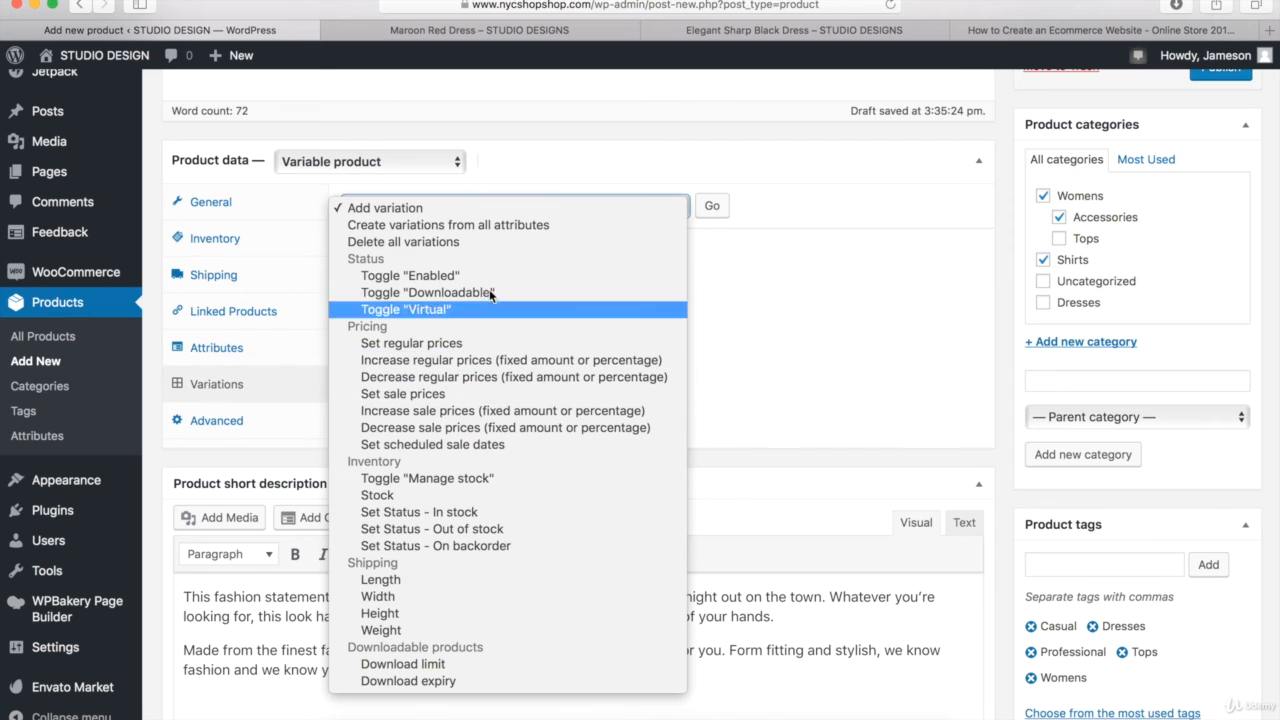
left_click(382, 207)
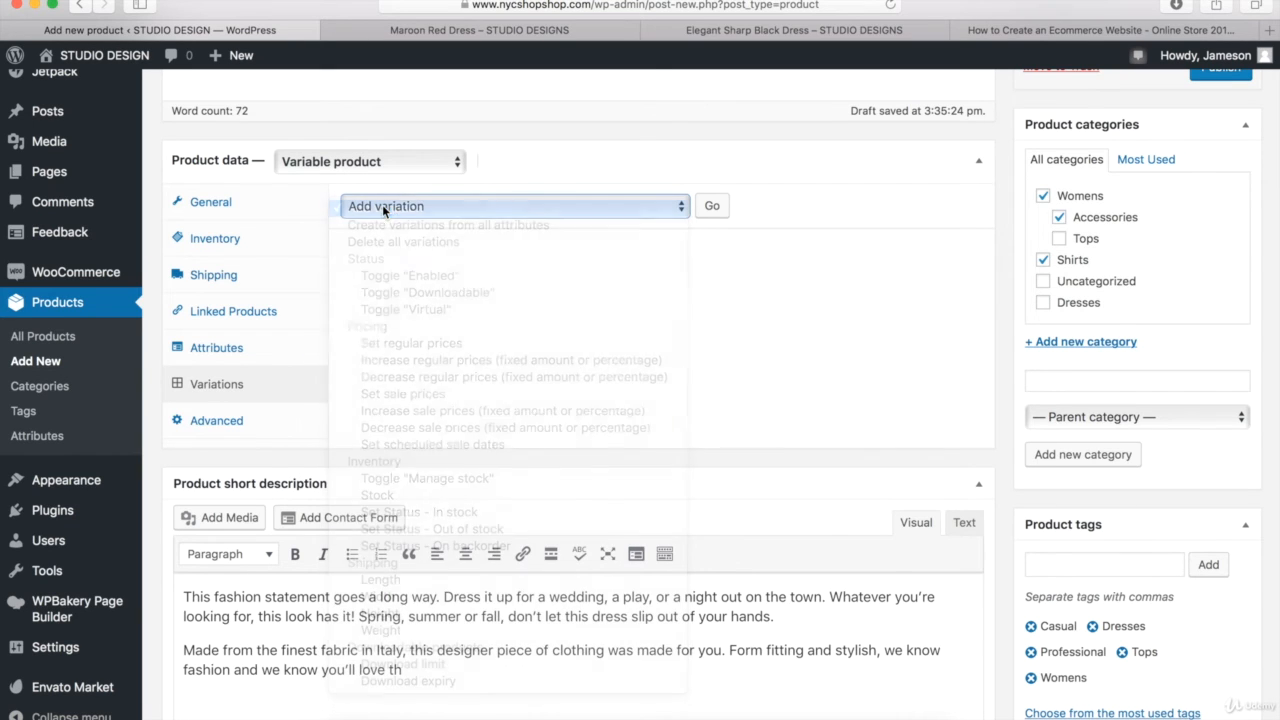
left_click(711, 207)
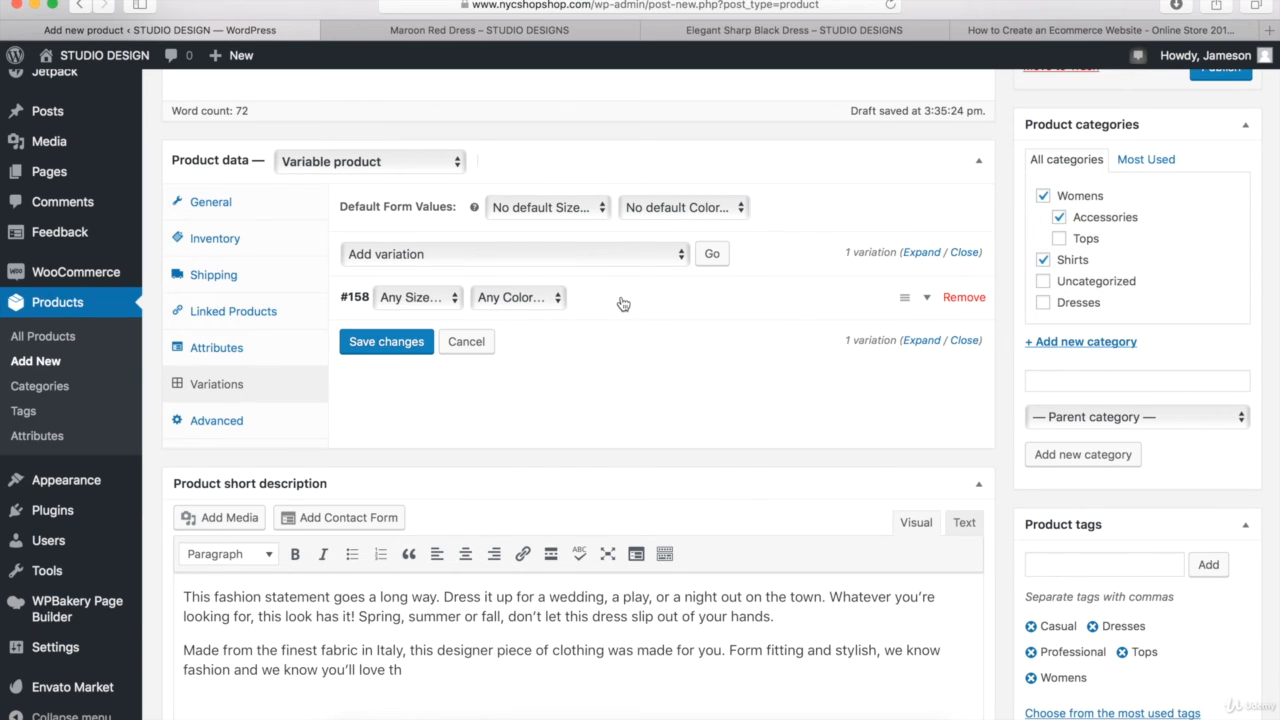
left_click(711, 257)
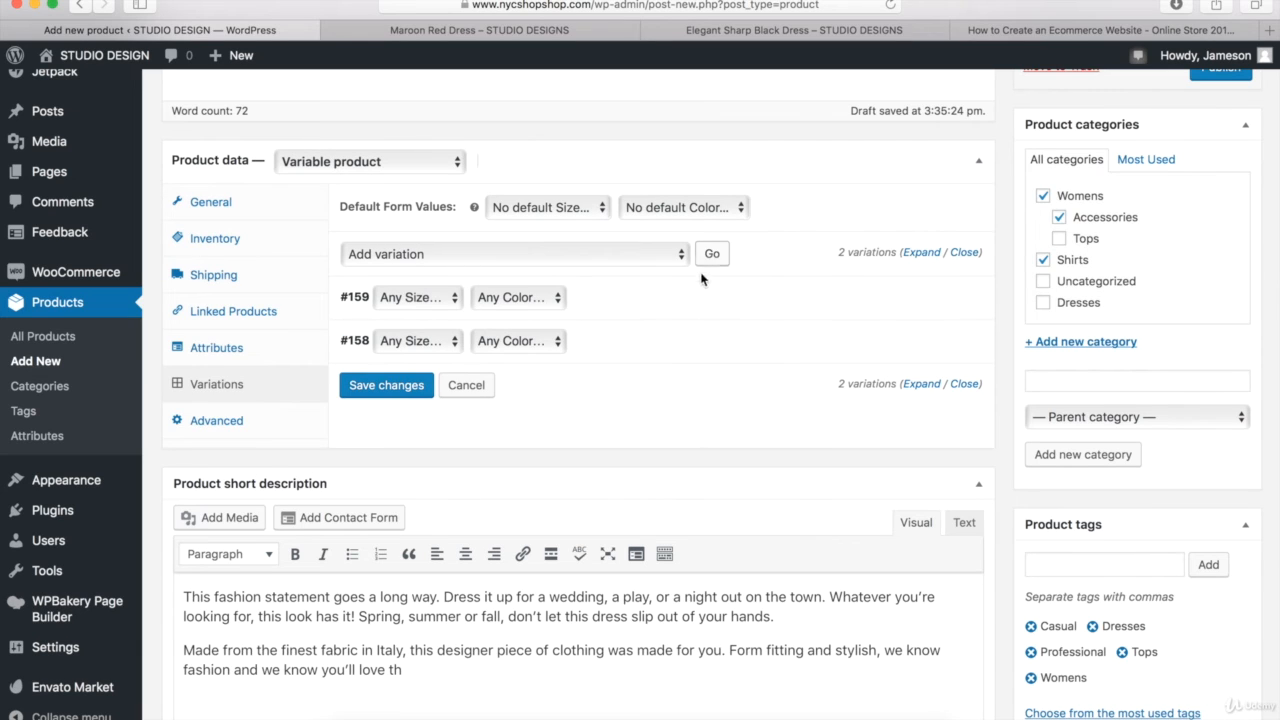
- Set the color of variation #159 to Green and of variation #158 to Blue, leaving both at any size
left_click(518, 297)
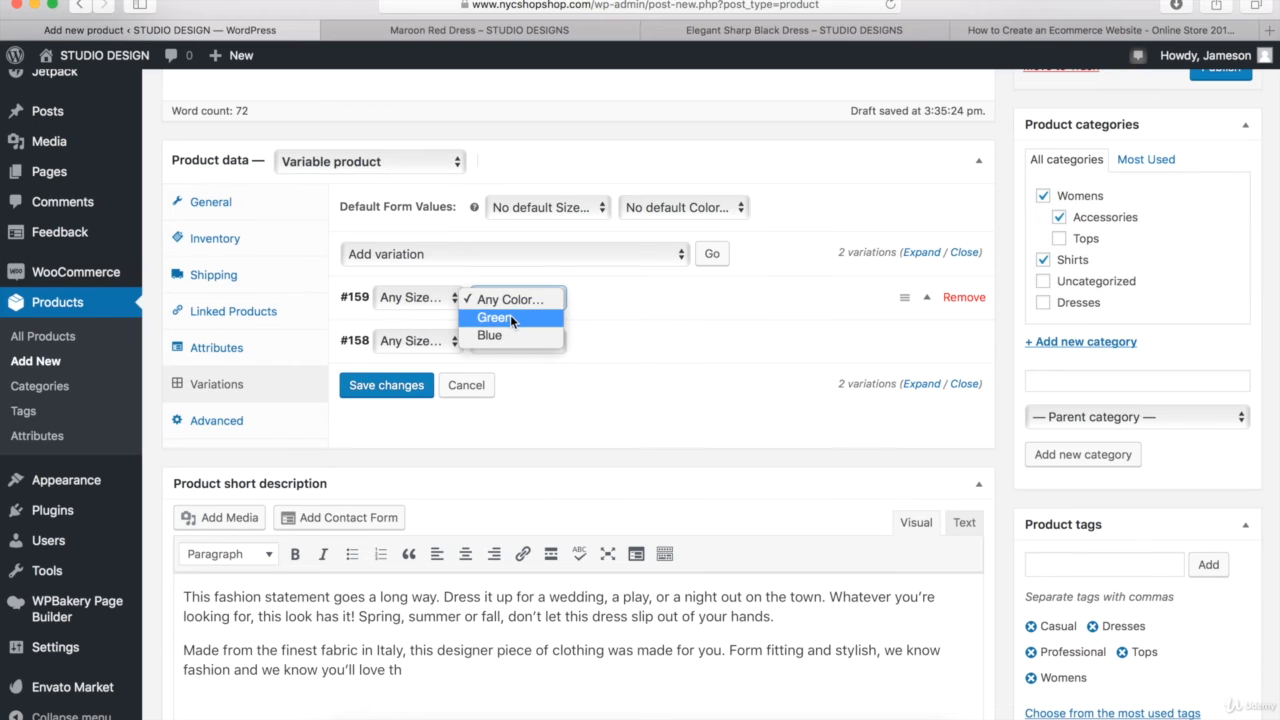
left_click(510, 317)
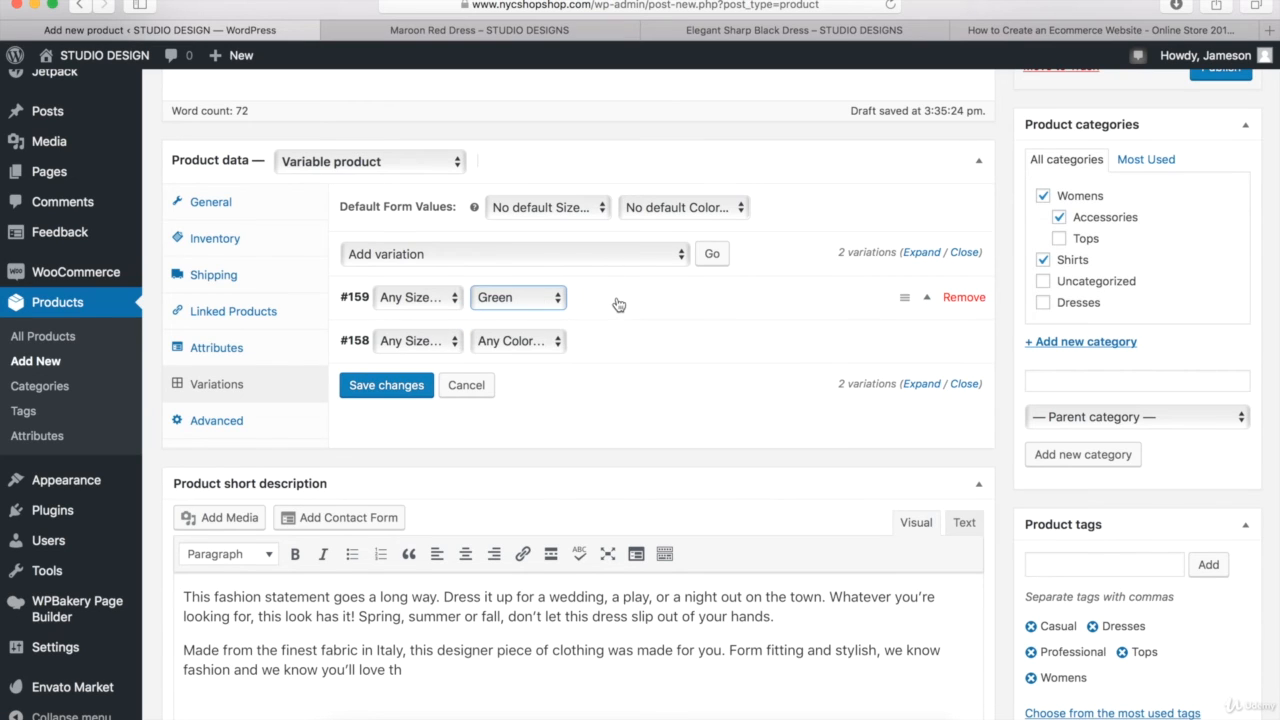
left_click(537, 341)
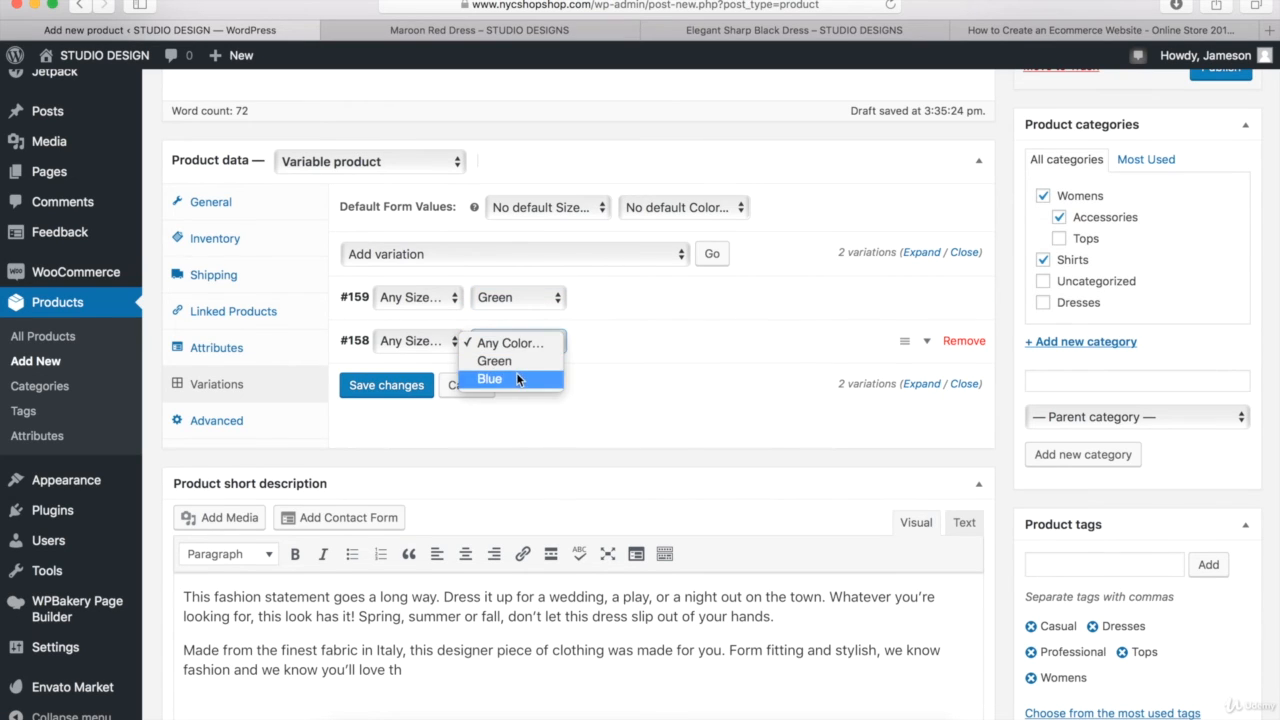
left_click(500, 380)
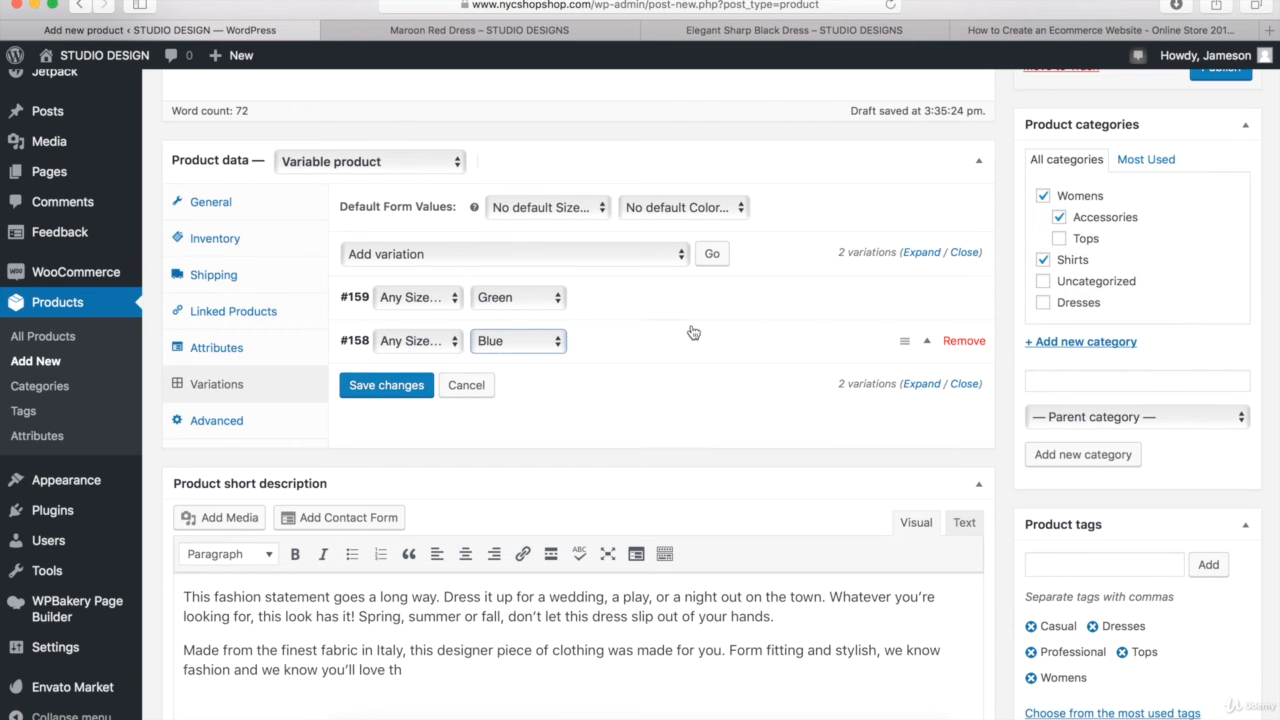
- Set the regular price of the Green variation of the Summer Floral Dress to 79.95
left_click(928, 302)
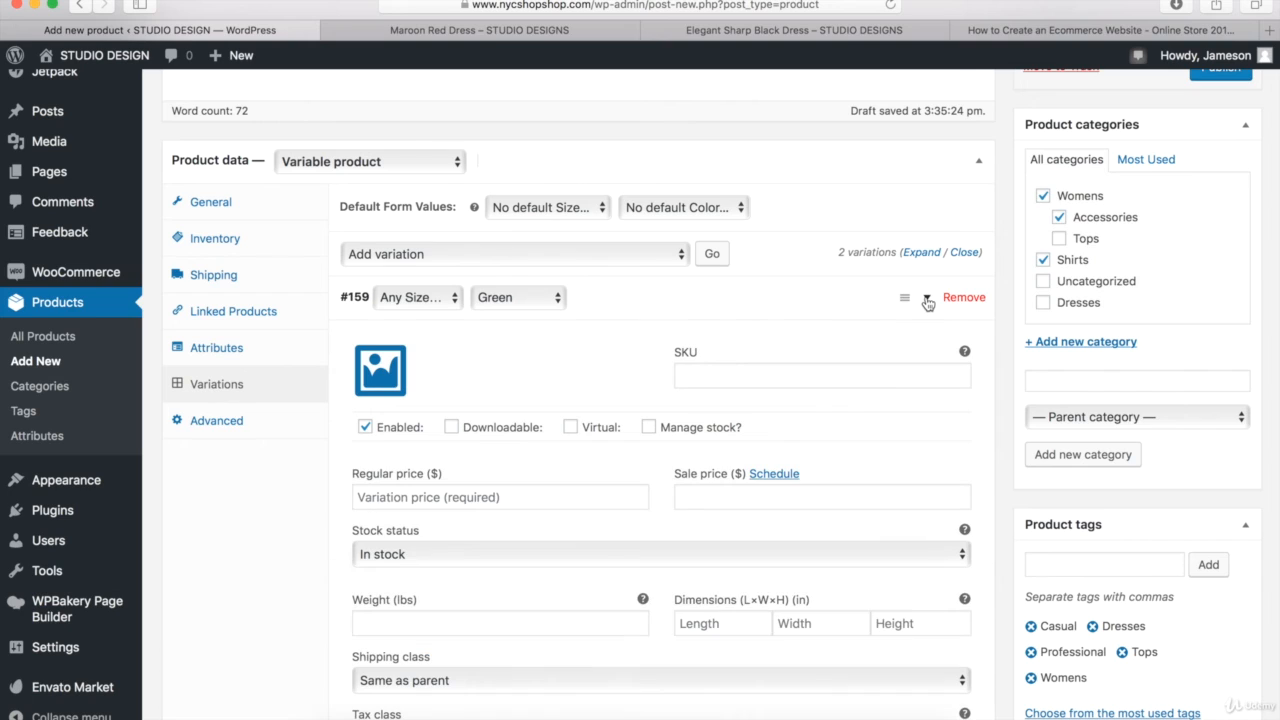
left_click(545, 491)
type("79.")
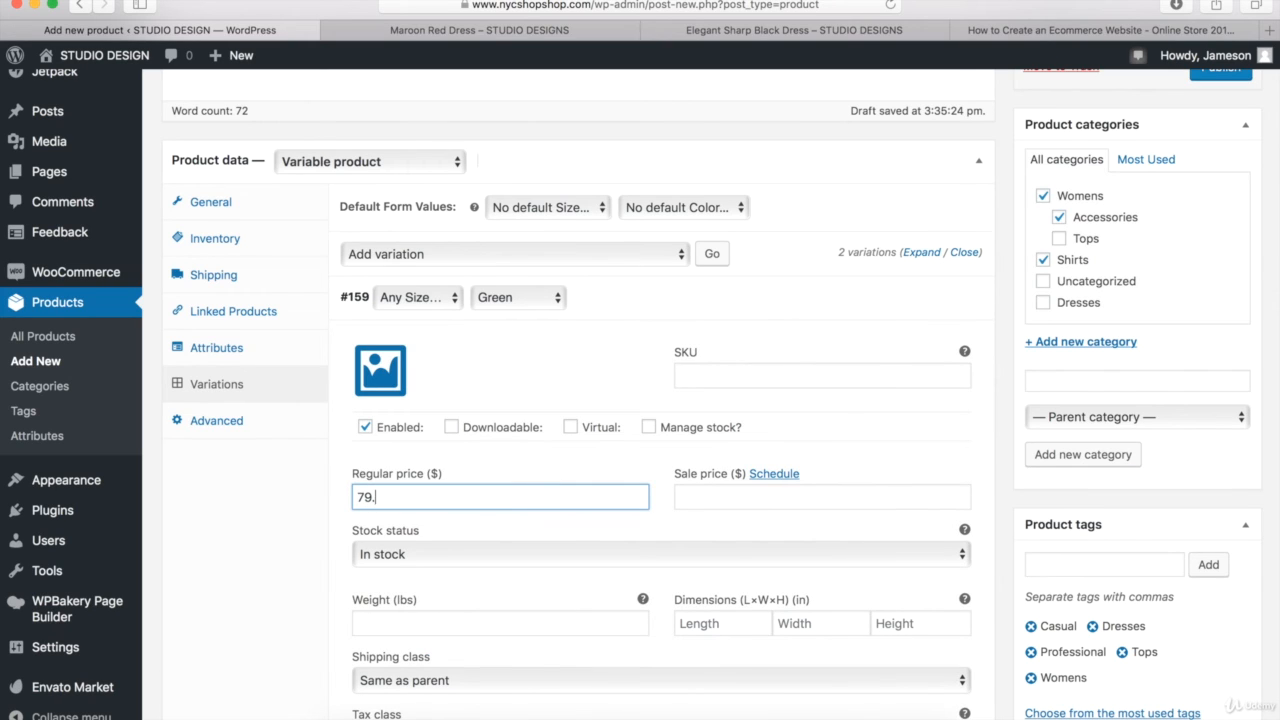
type("95")
left_click(928, 299)
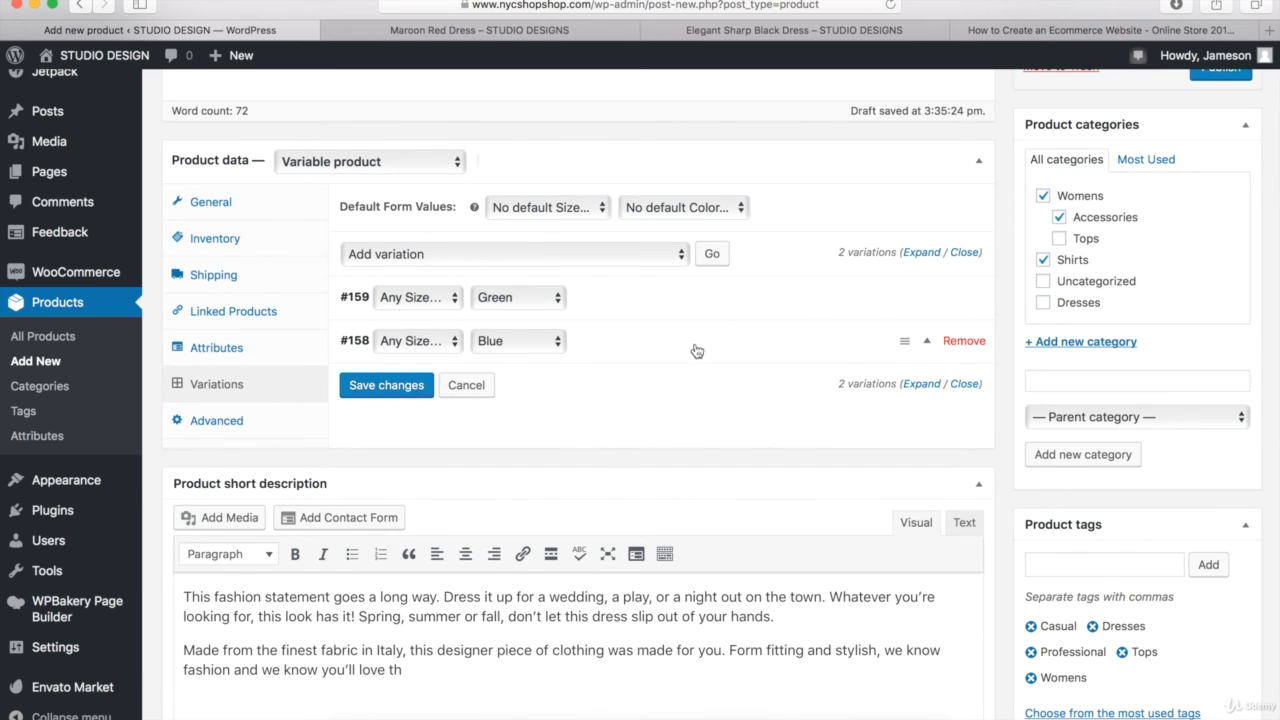
- Set the regular price of the Blue variation to 109.95 and save the variation changes
left_click(927, 342)
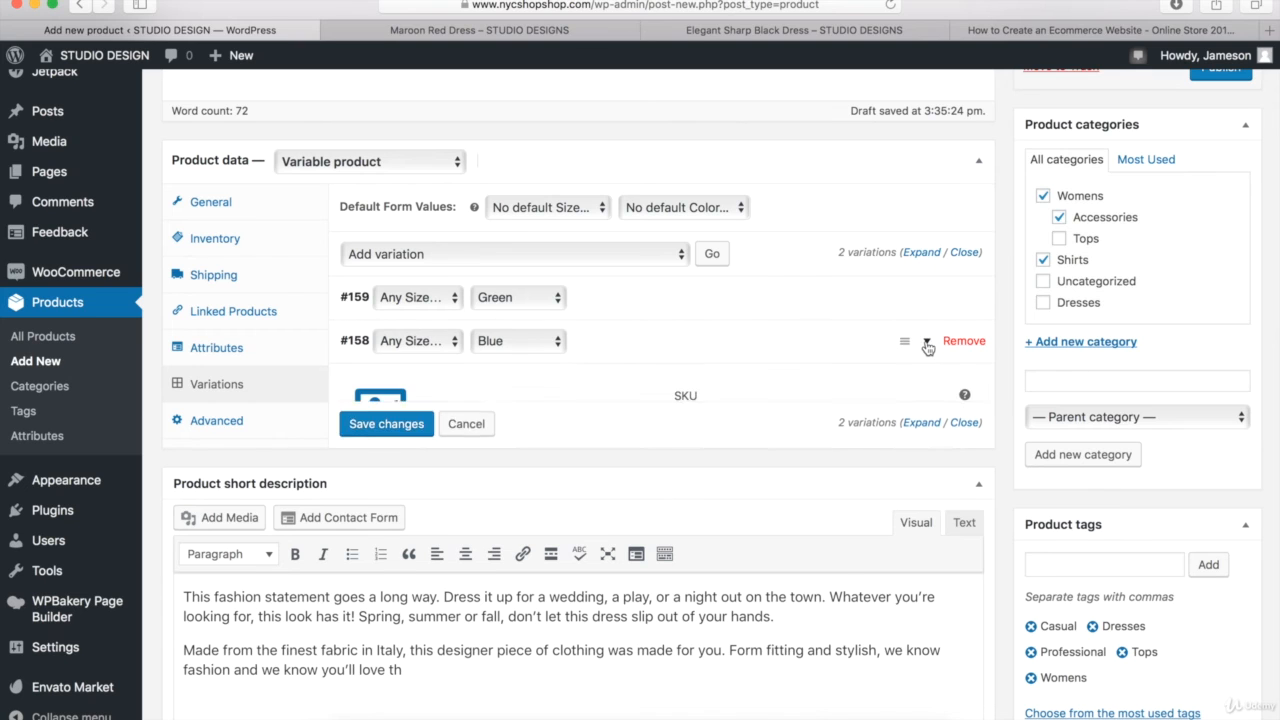
scroll(745, 365, "down", 3)
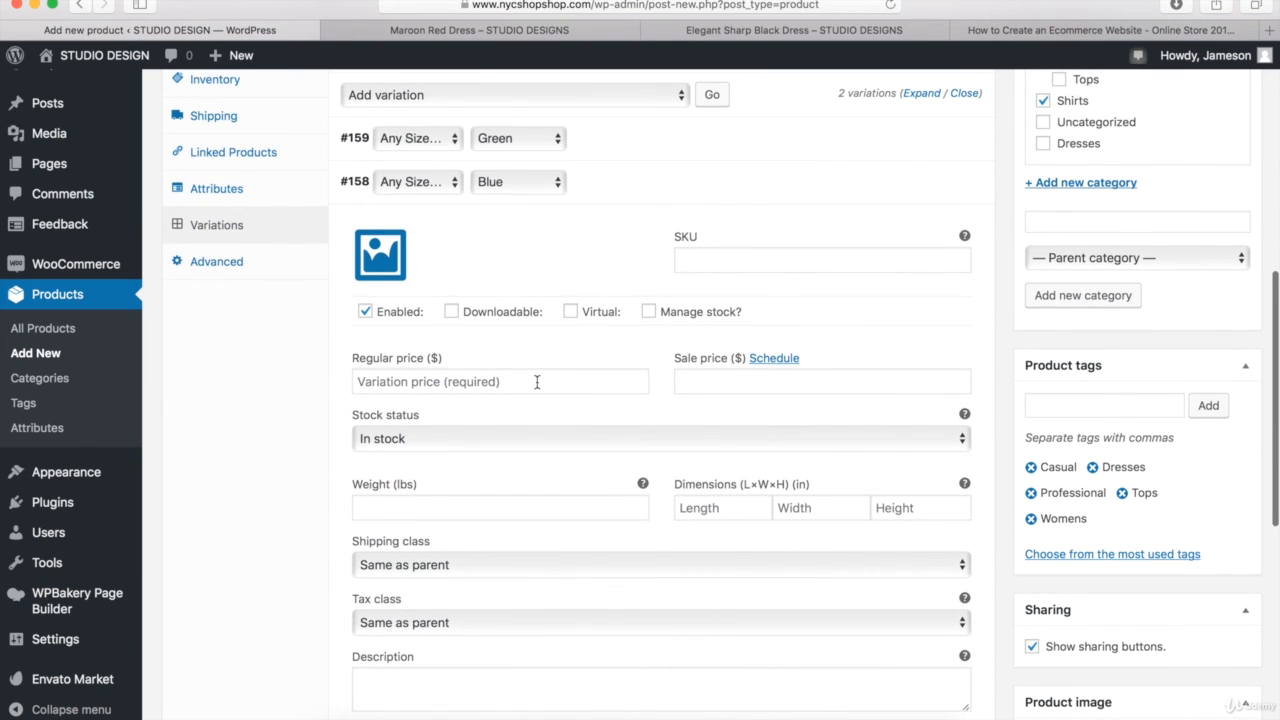
left_click(537, 382)
type("10")
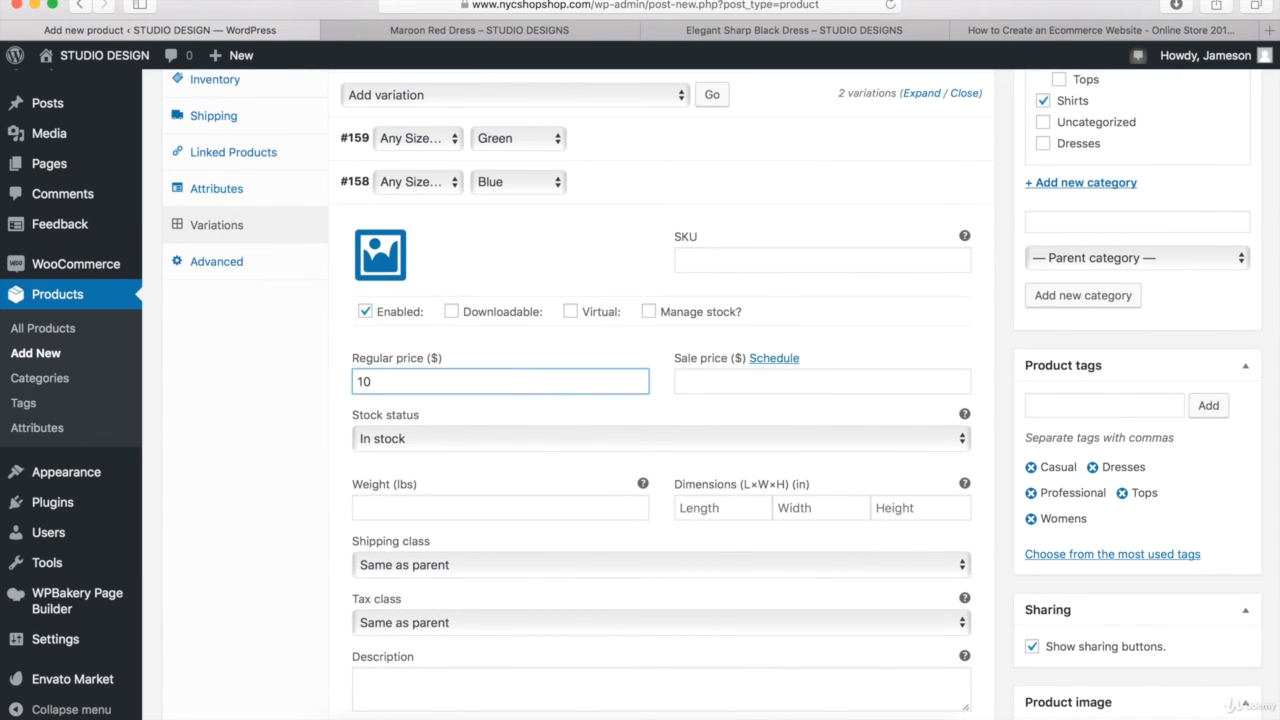
type("9.95")
left_click(926, 184)
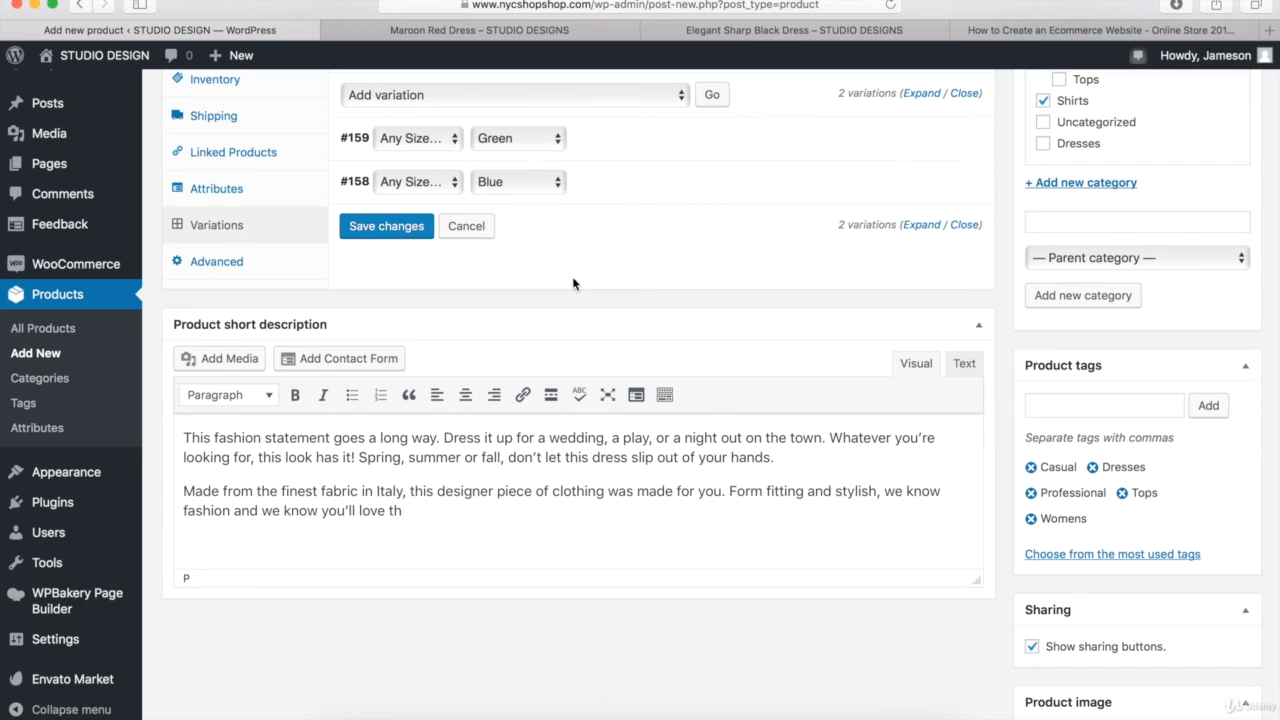
left_click(387, 227)
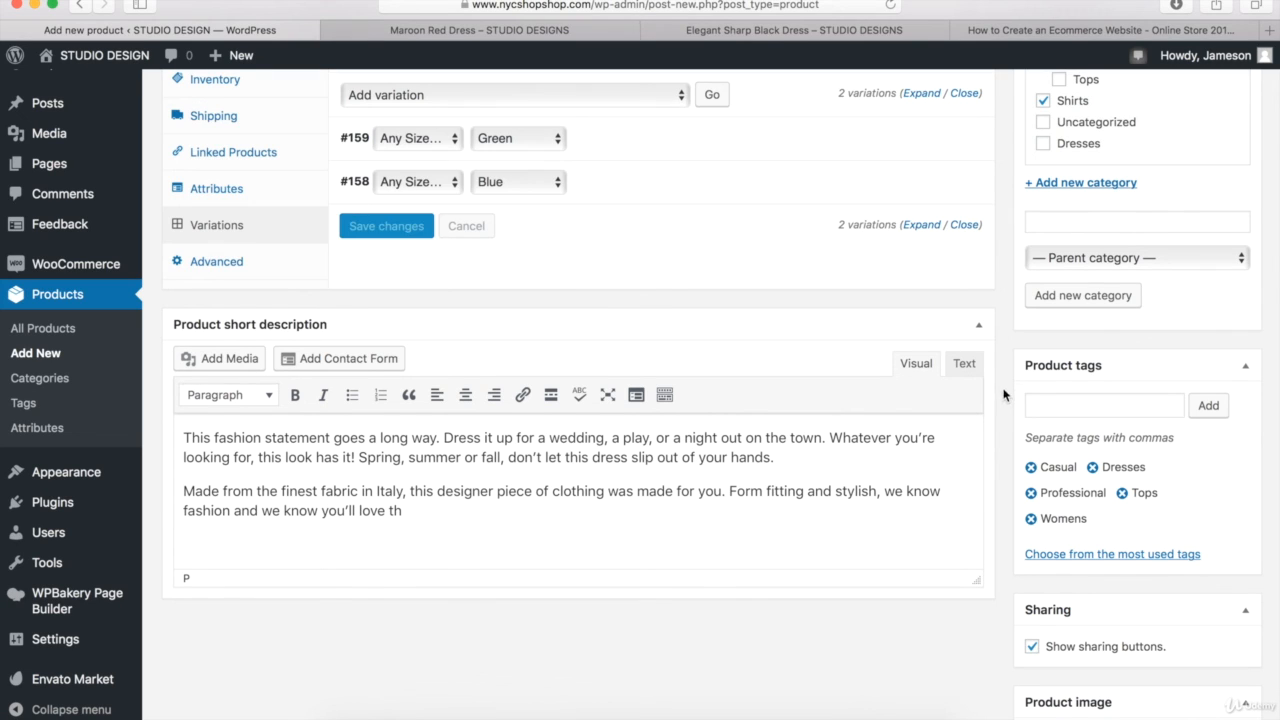
- Mark the Summer Floral Dress as a featured product, keeping it in shop and search results, and publish it
scroll(1005, 464, "up", 1)
scroll(1005, 464, "up", 2)
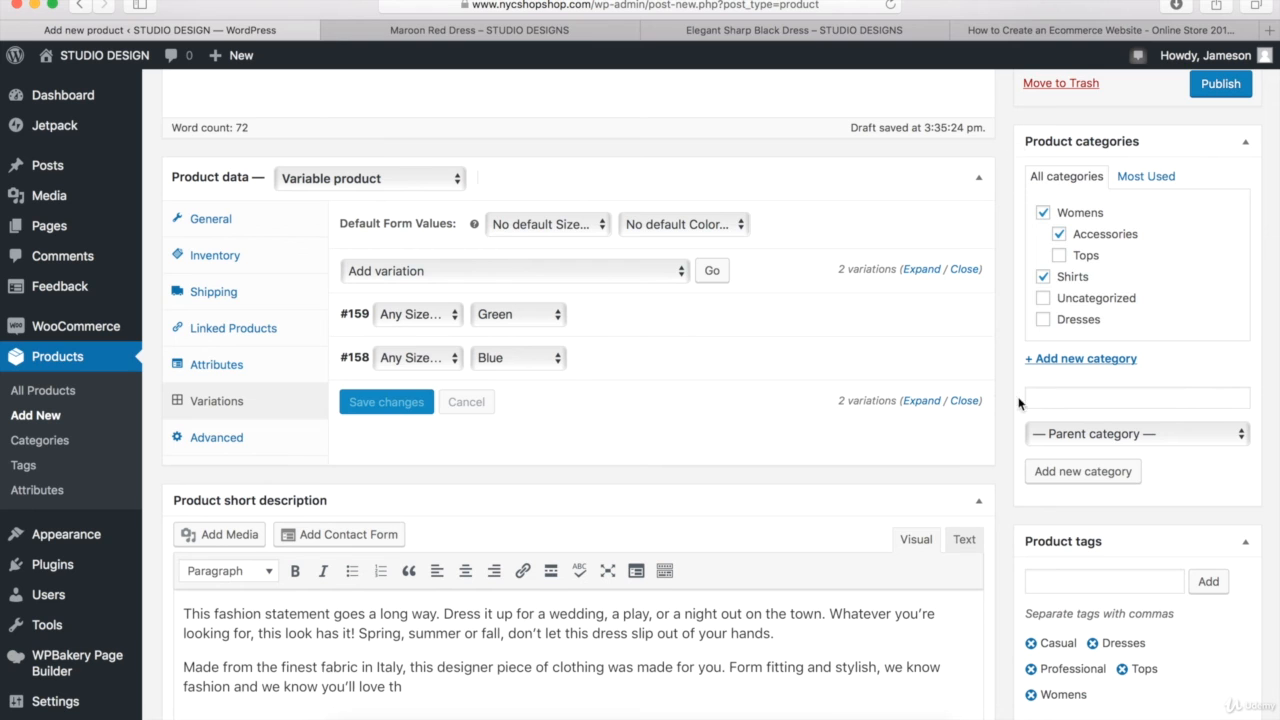
scroll(1008, 491, "up", 7)
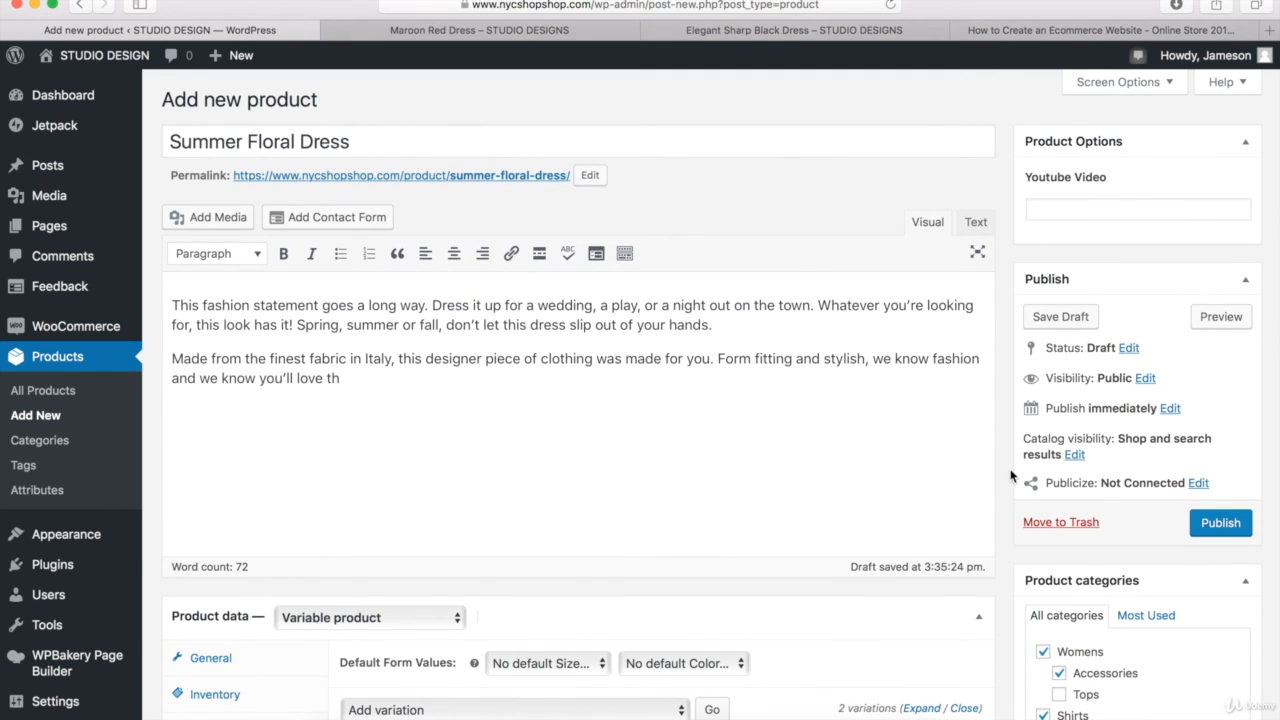
left_click(1075, 455)
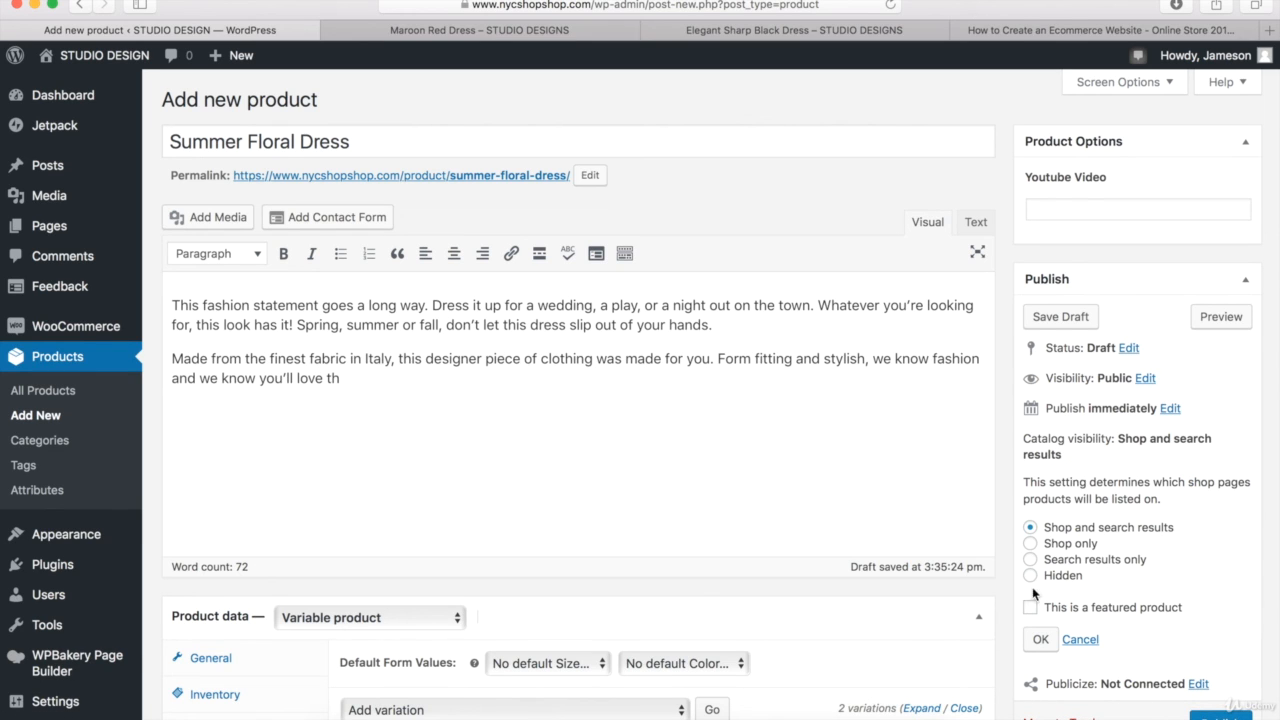
left_click(1040, 639)
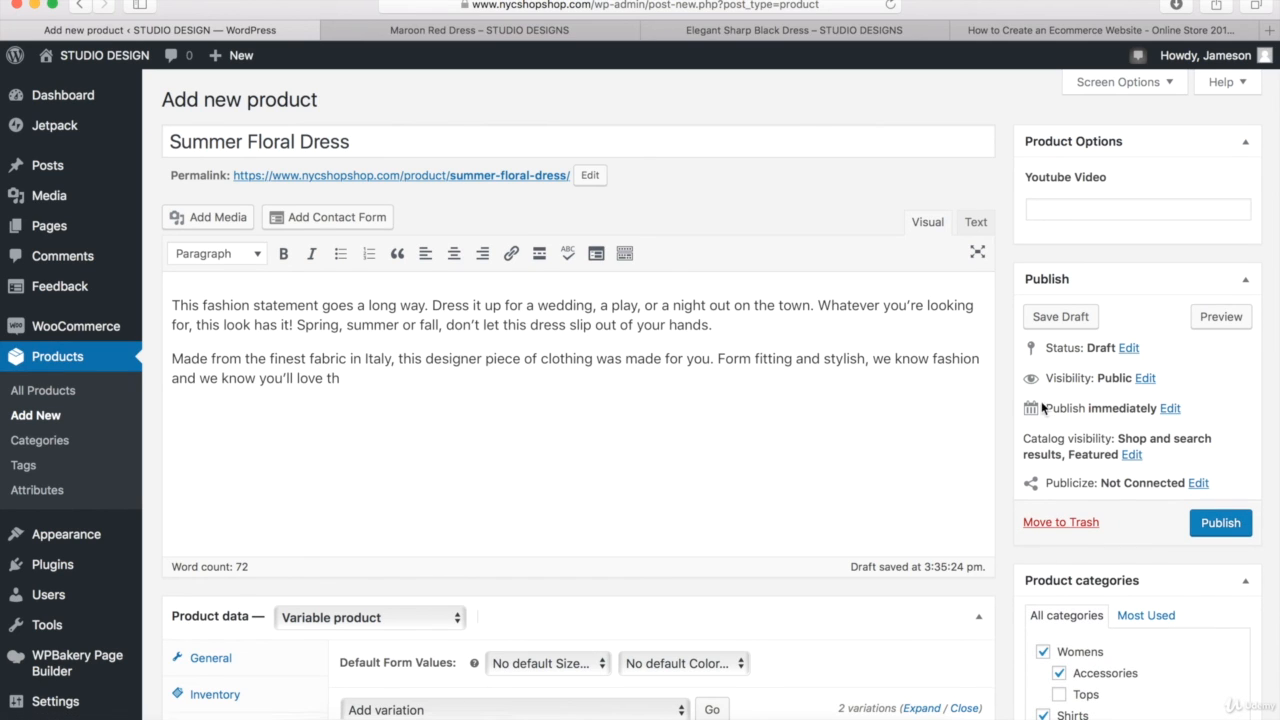
left_click(1213, 525)
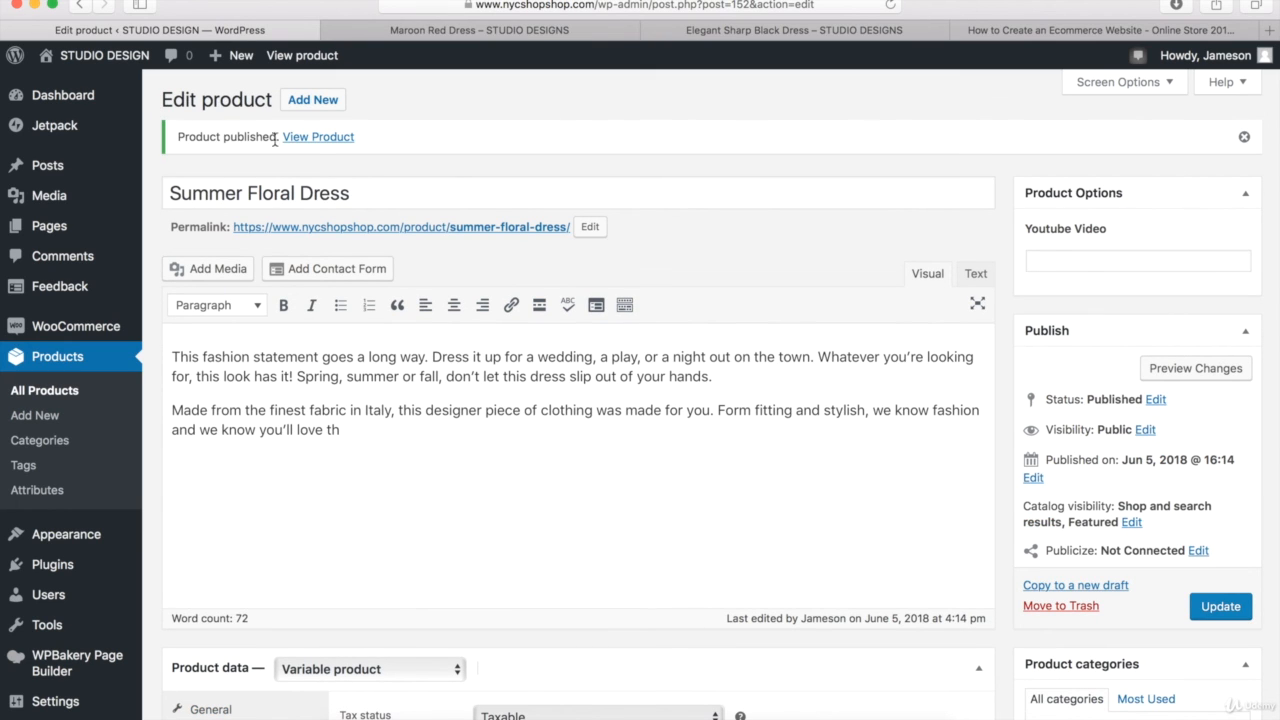
- Open the published dress's store page and choose size Medium and color Green to check that variation's price
left_click(316, 140)
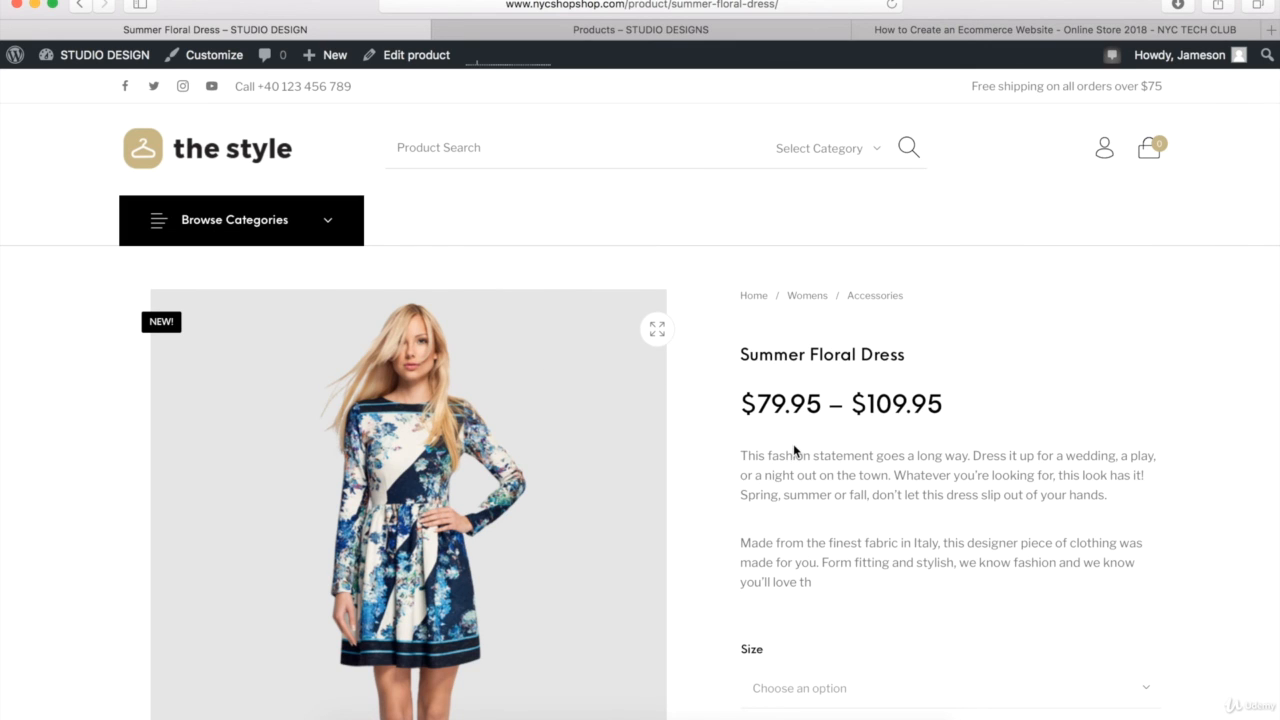
scroll(795, 451, "down", 5)
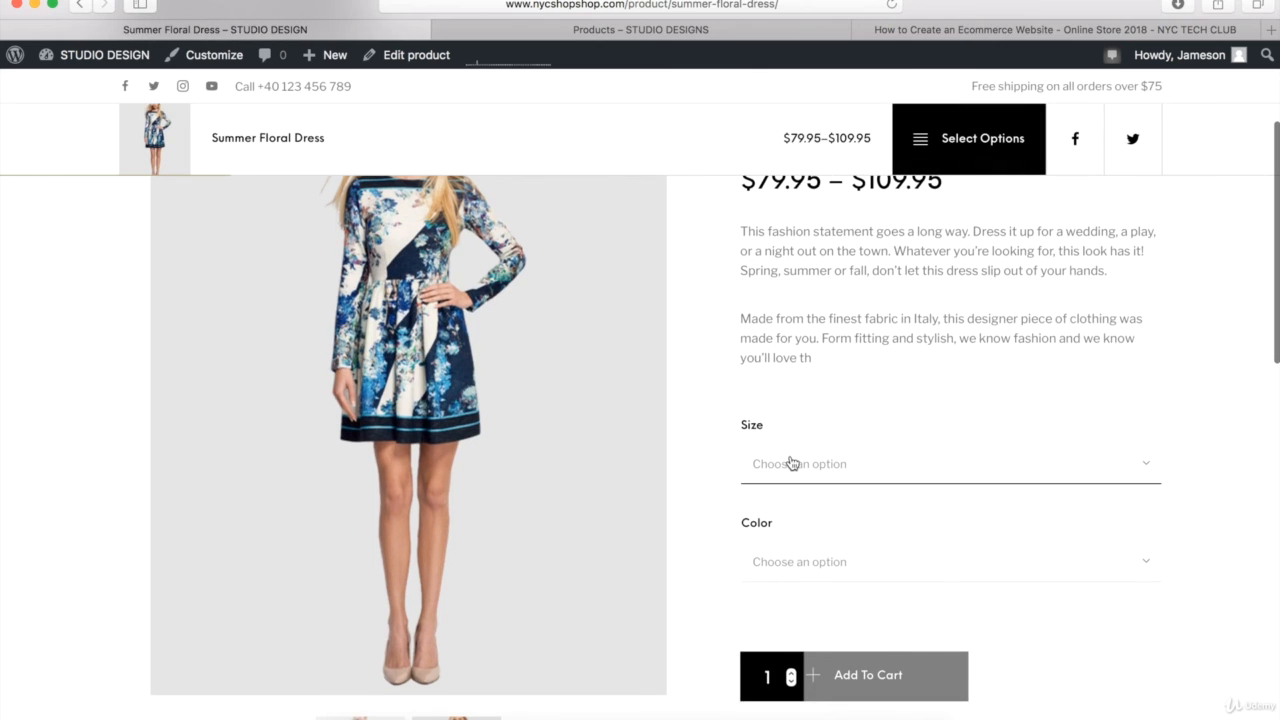
left_click(790, 463)
left_click(809, 391)
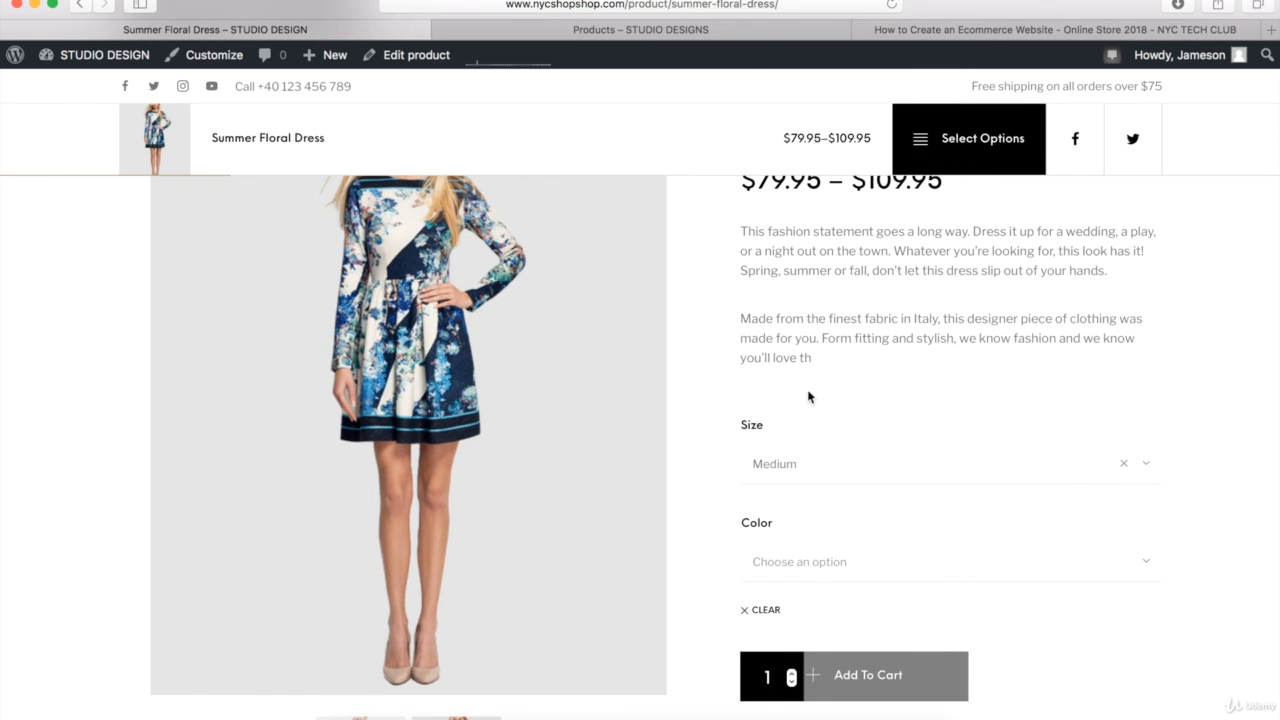
left_click(786, 563)
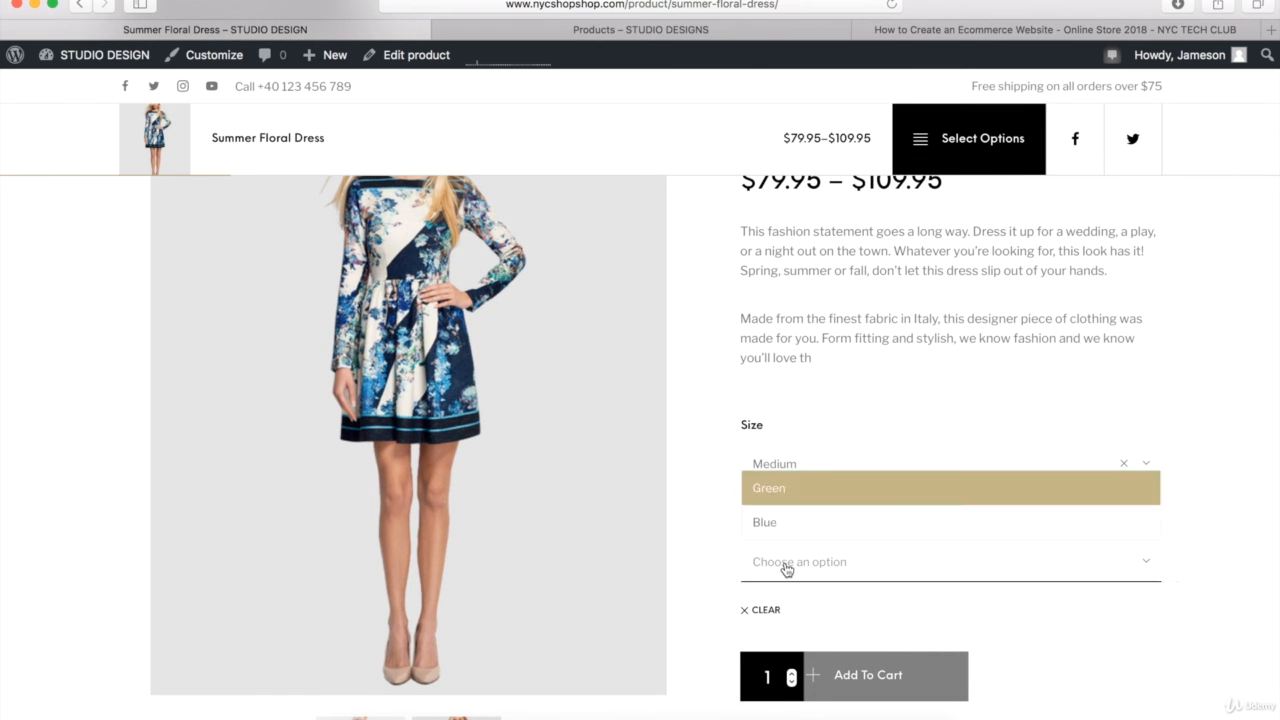
left_click(806, 494)
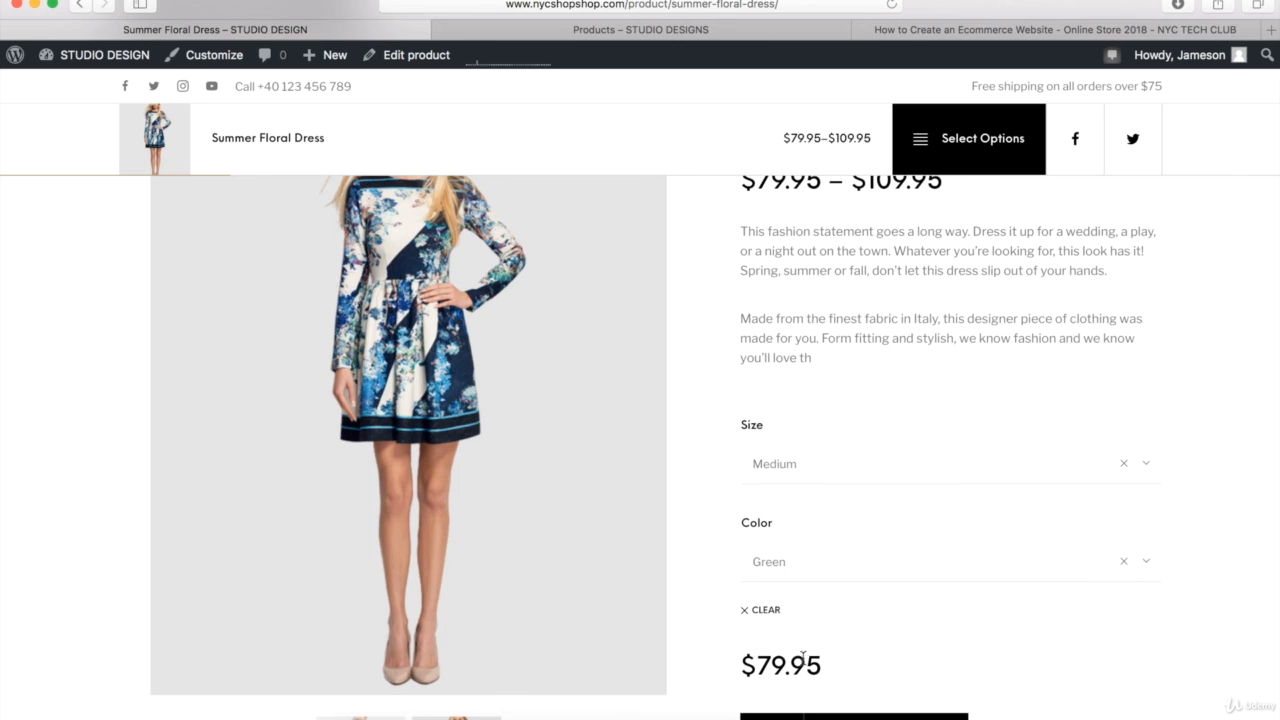
- Switch the dress's color to Blue to check its price, and review the rest of the product page
left_click(835, 570)
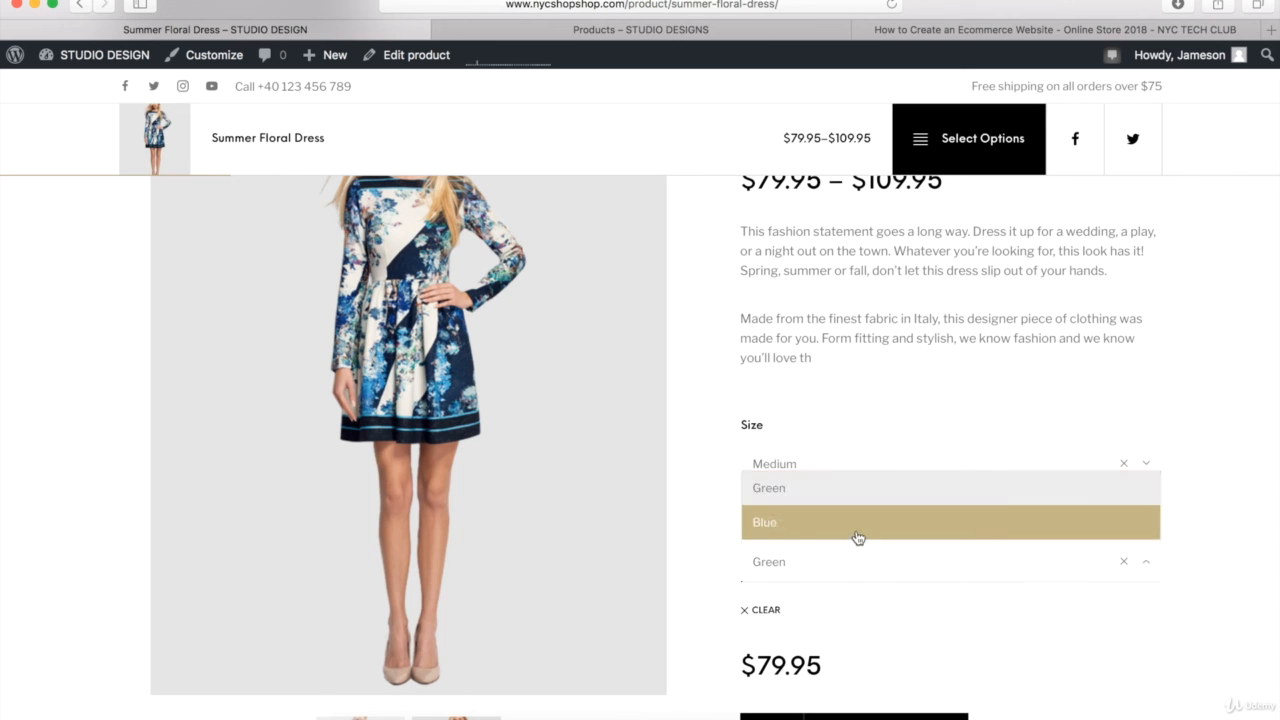
left_click(857, 535)
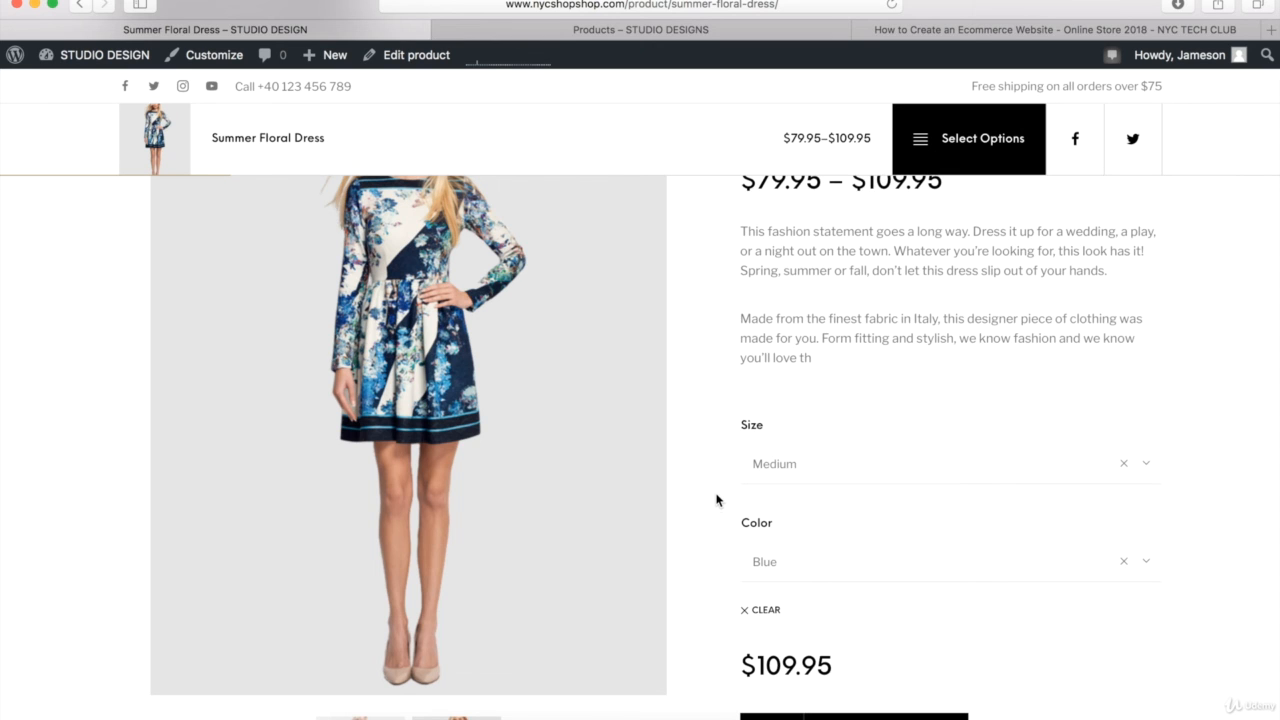
scroll(716, 500, "down", 10)
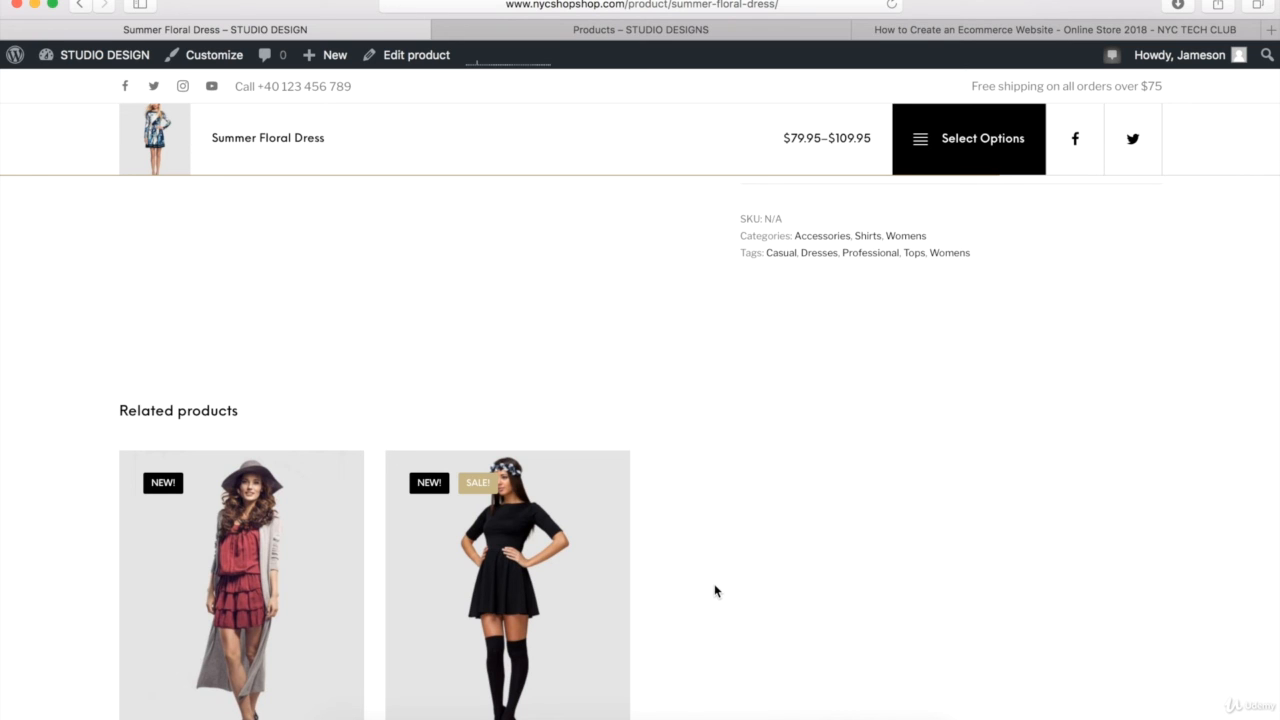
scroll(707, 516, "up", 10)
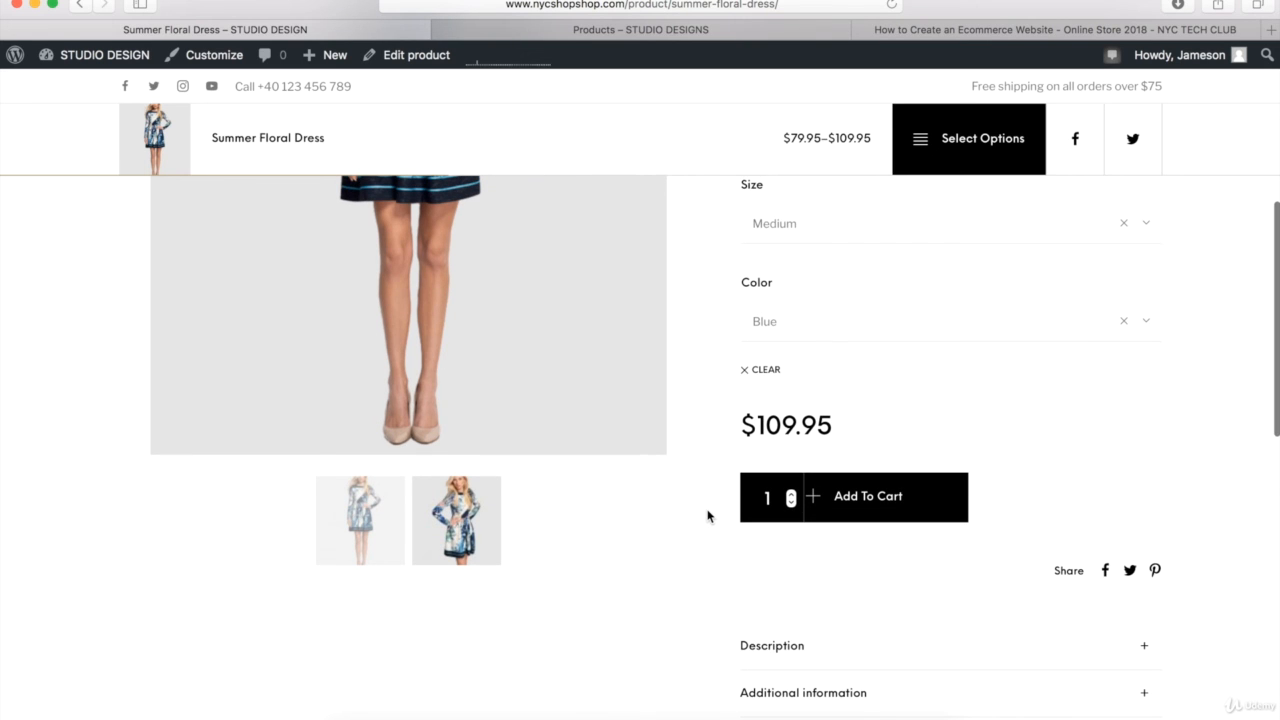
scroll(707, 516, "up", 5)
scroll(707, 516, "up", 2)
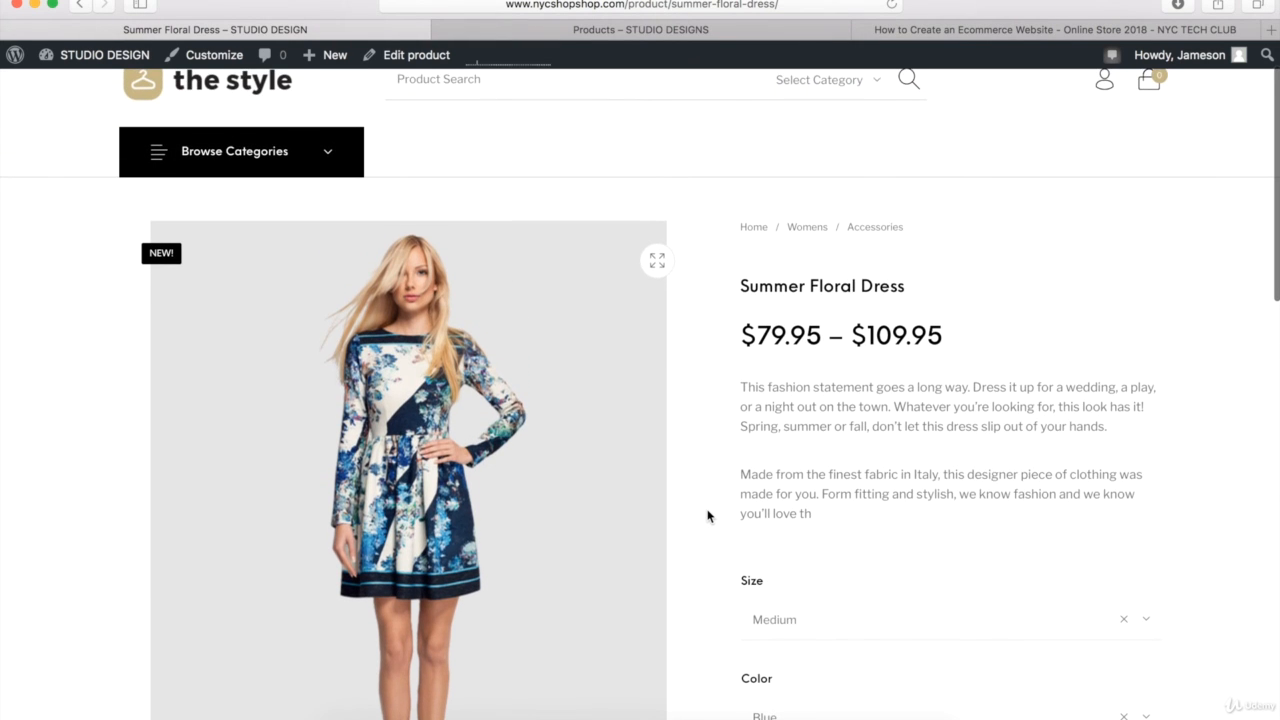